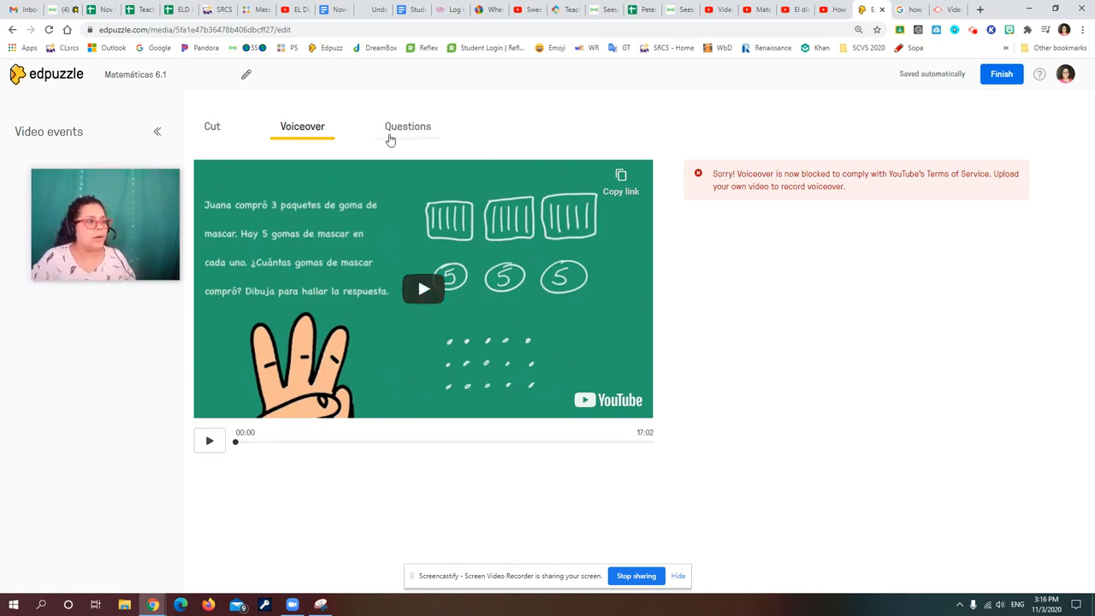
Switch to cutting the video and trim off its opening at about 00:15
{"action": "left_click_drag", "start_coordinate": [134, 188], "coordinate": [775, 50]}
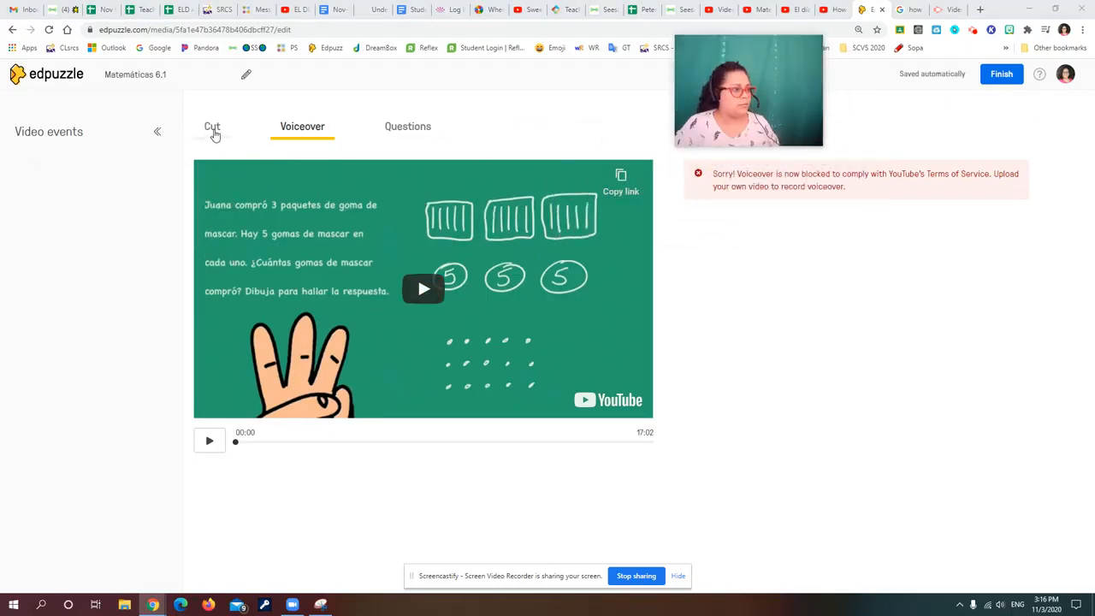
{"action": "left_click", "coordinate": [208, 441]}
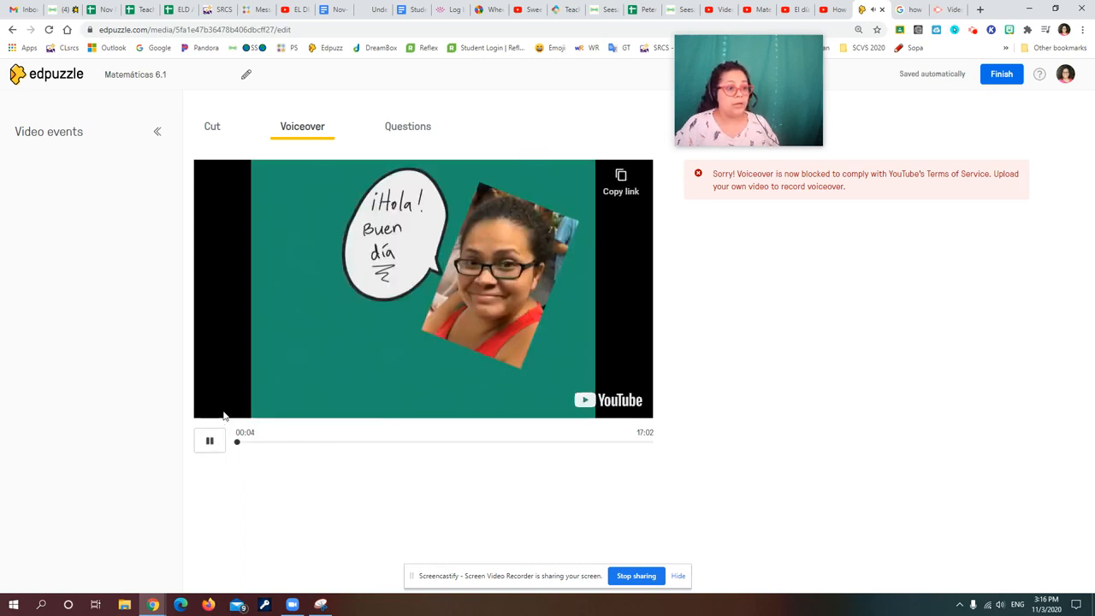
{"action": "left_click", "coordinate": [214, 130]}
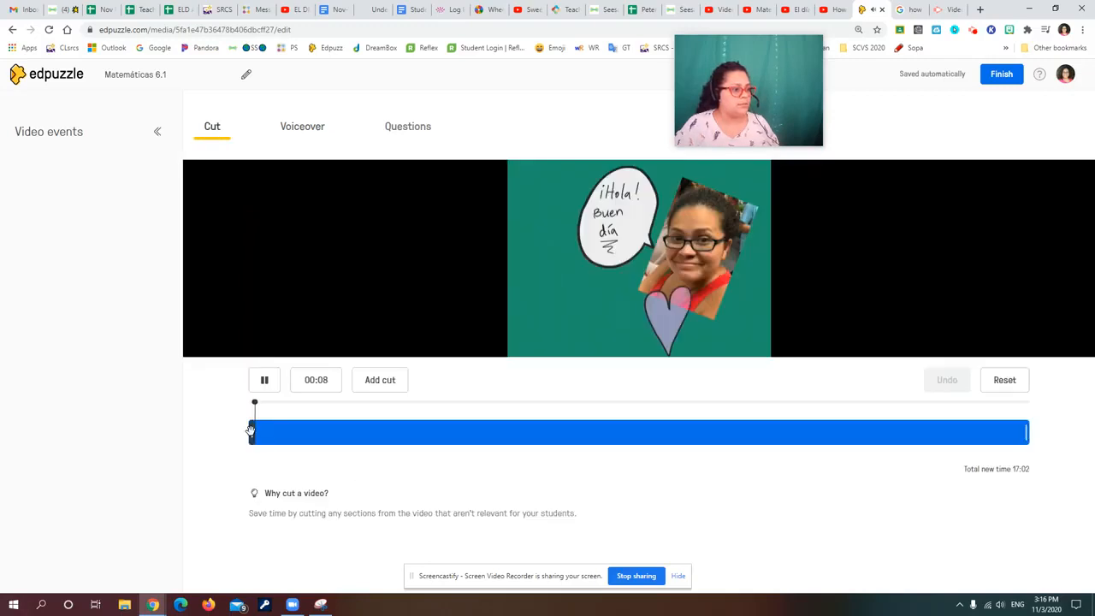
{"action": "left_click", "coordinate": [264, 379]}
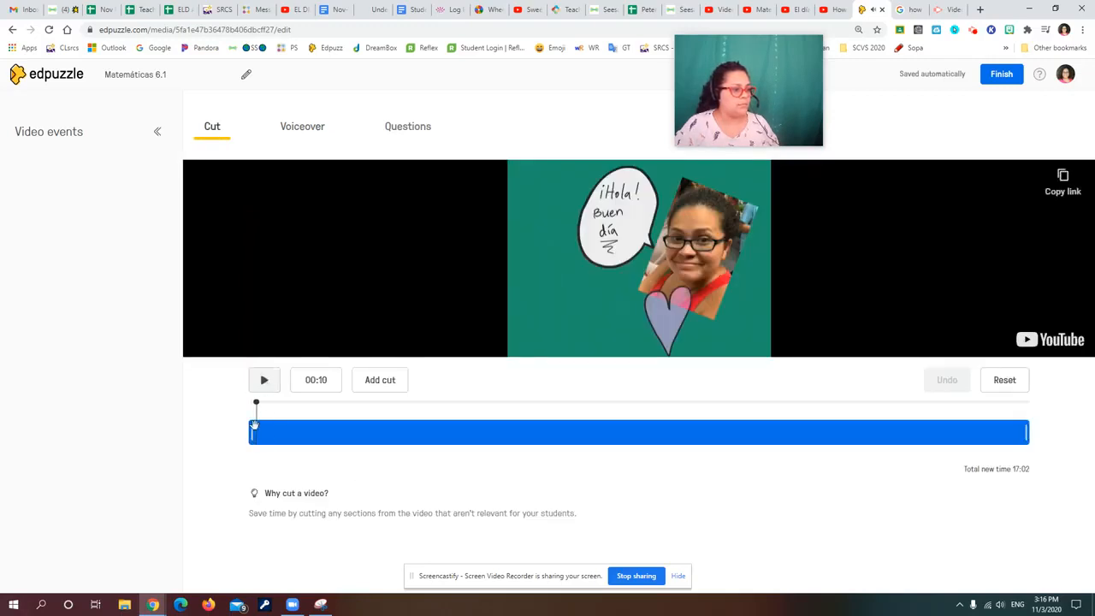
{"action": "mouse_move", "coordinate": [251, 430]}
{"action": "left_mouse_down"}
{"action": "mouse_move", "coordinate": [314, 431]}
{"action": "mouse_move", "coordinate": [262, 430]}
{"action": "left_mouse_up"}
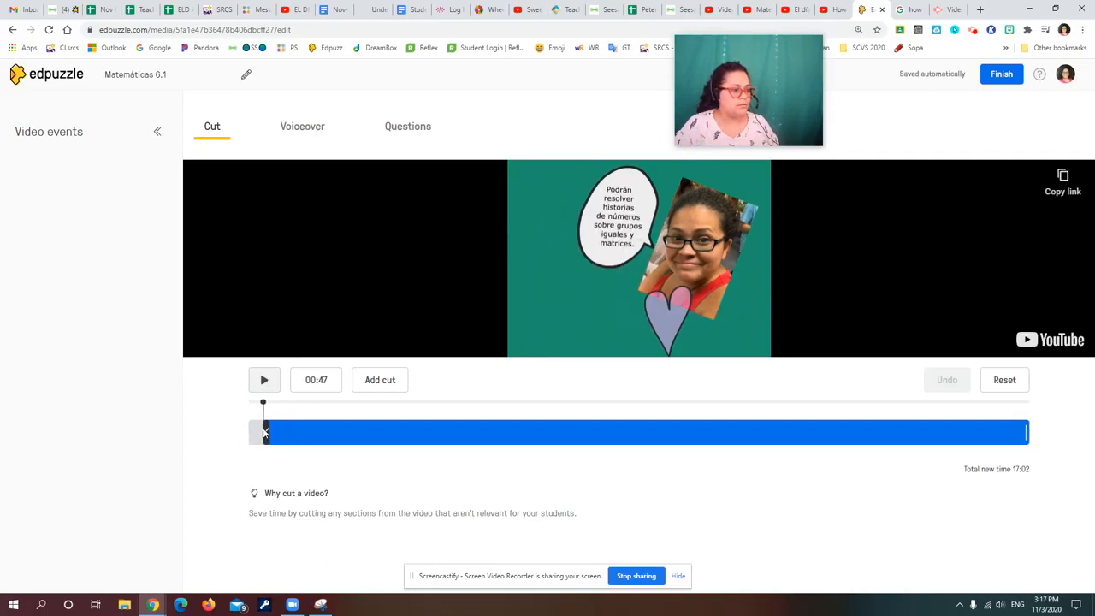
{"action": "left_click", "coordinate": [380, 383]}
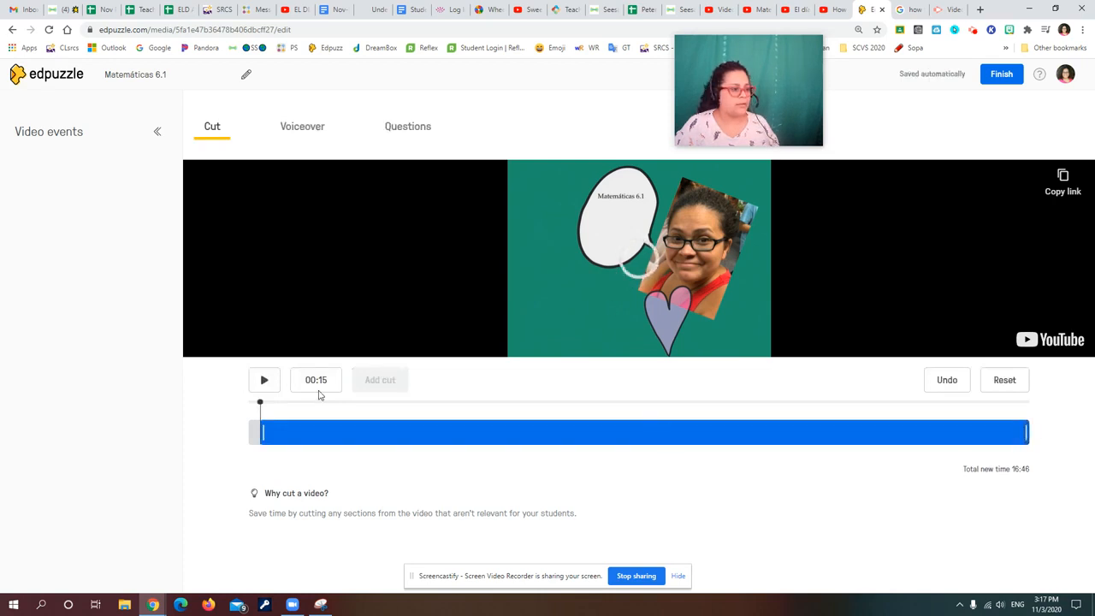
Locate the end of the egg-carton problem and cut off everything after 14:59
{"action": "left_click_drag", "start_coordinate": [259, 402], "coordinate": [1014, 417]}
{"action": "left_click", "coordinate": [1014, 417]}
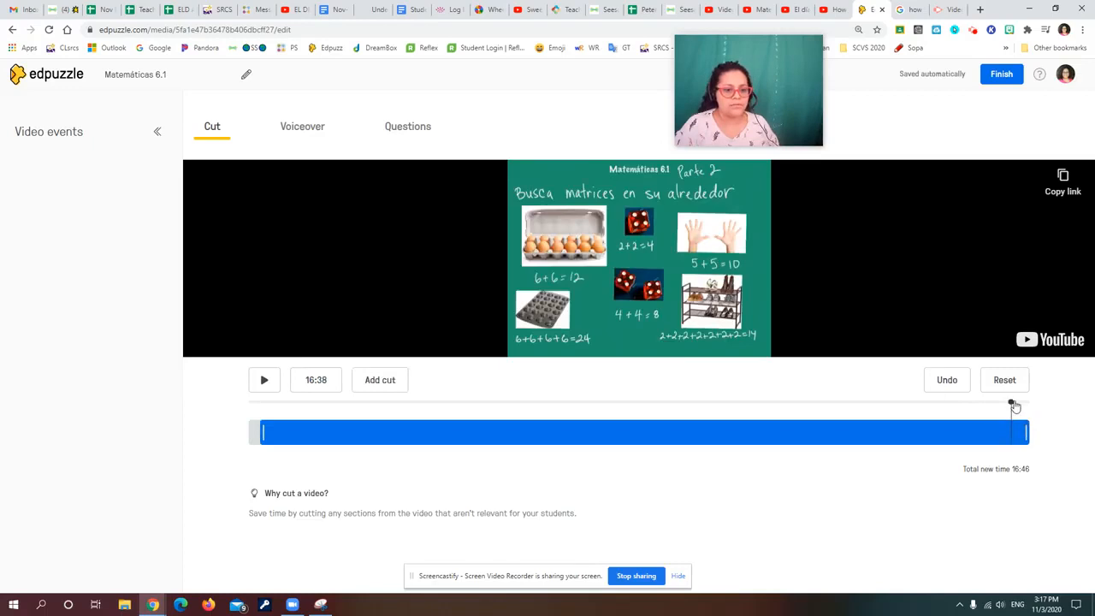
{"action": "left_click_drag", "start_coordinate": [1014, 407], "coordinate": [924, 415]}
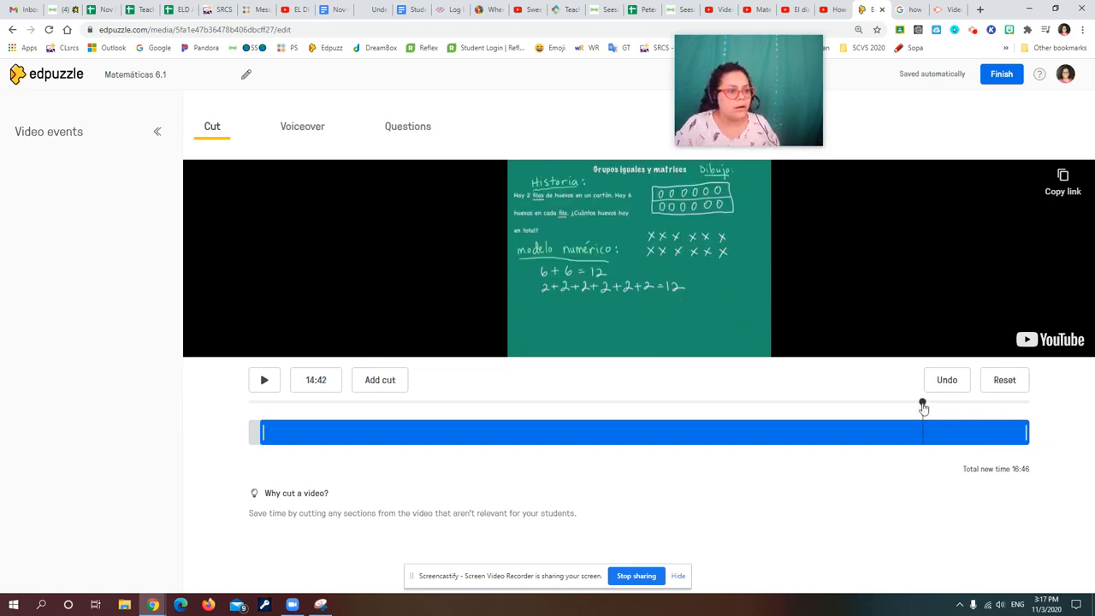
{"action": "left_click", "coordinate": [936, 406]}
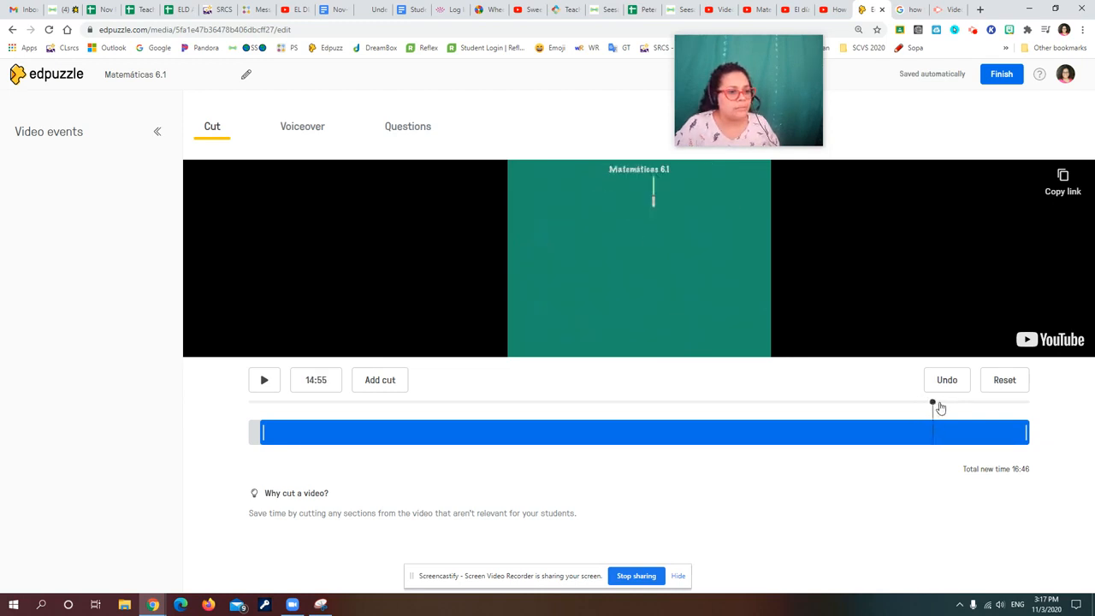
{"action": "left_click", "coordinate": [950, 406]}
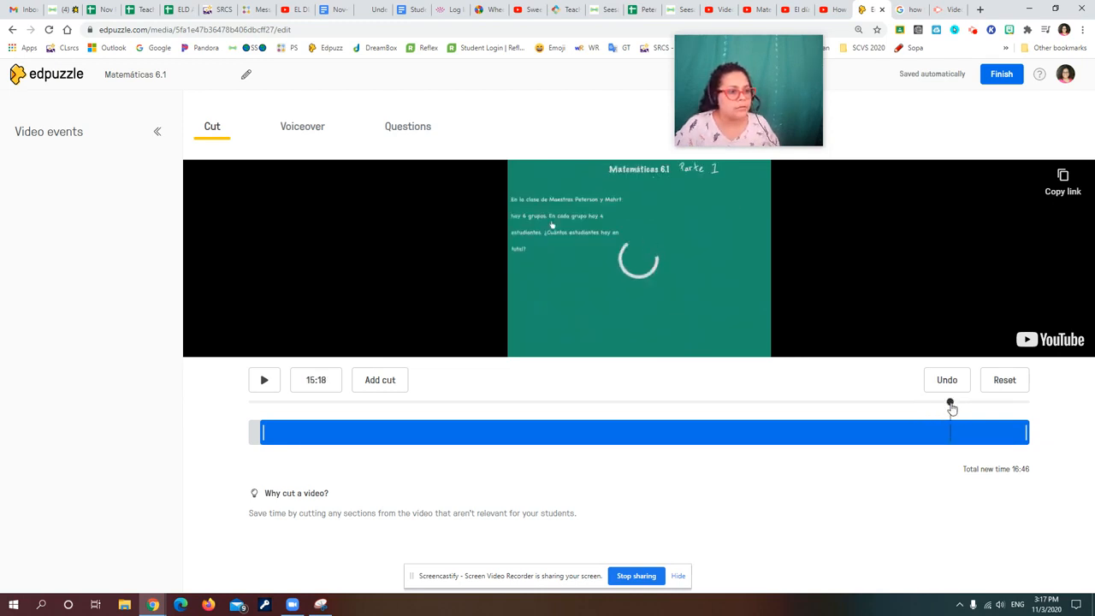
{"action": "left_click_drag", "start_coordinate": [951, 405], "coordinate": [933, 410]}
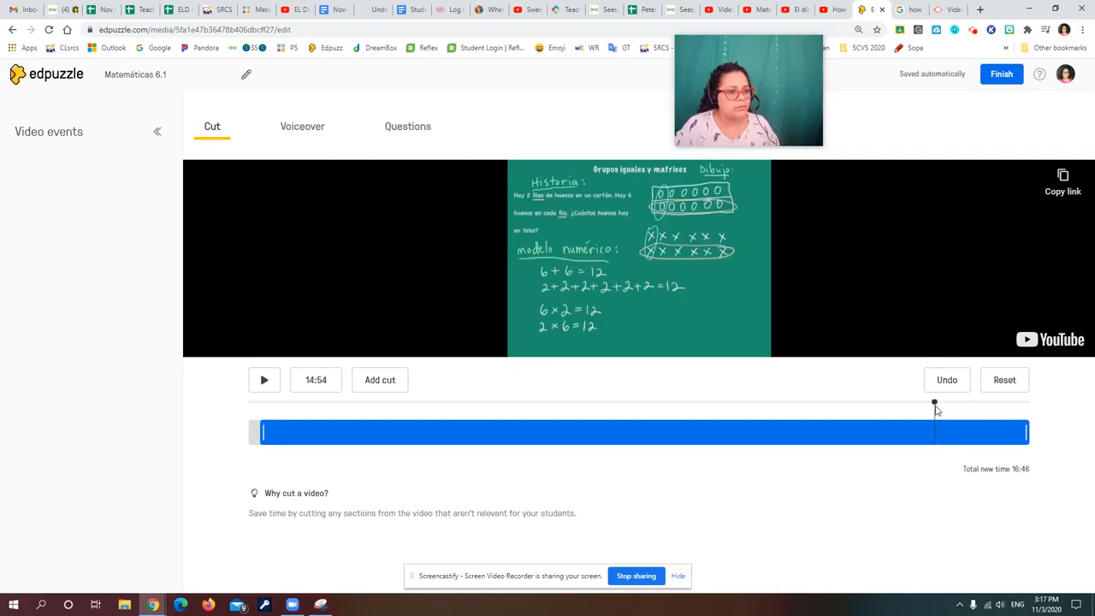
{"action": "left_click", "coordinate": [268, 380]}
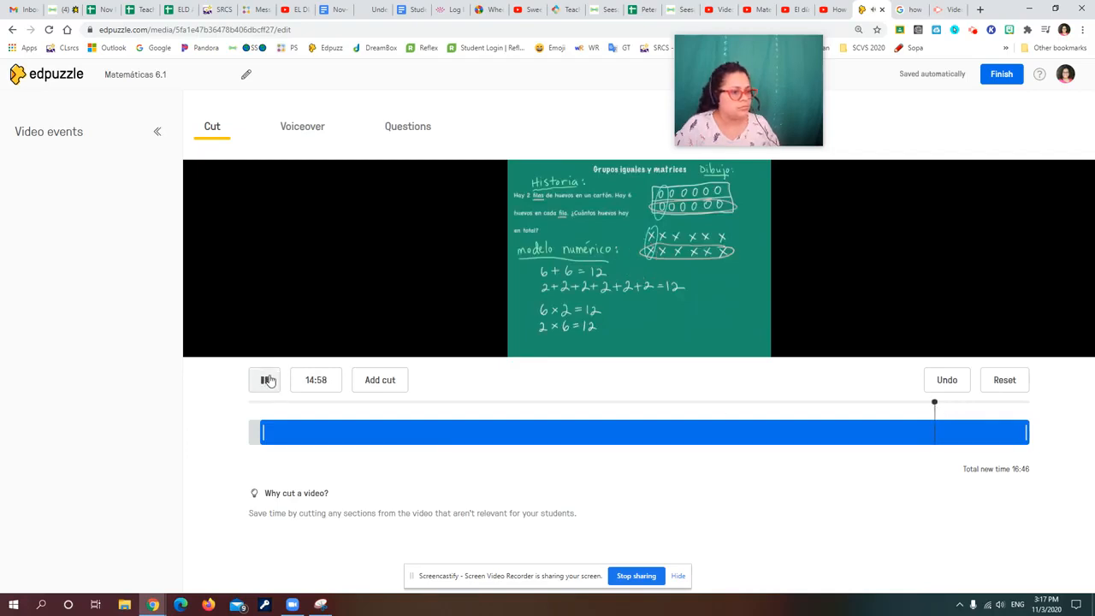
{"action": "left_click", "coordinate": [268, 380]}
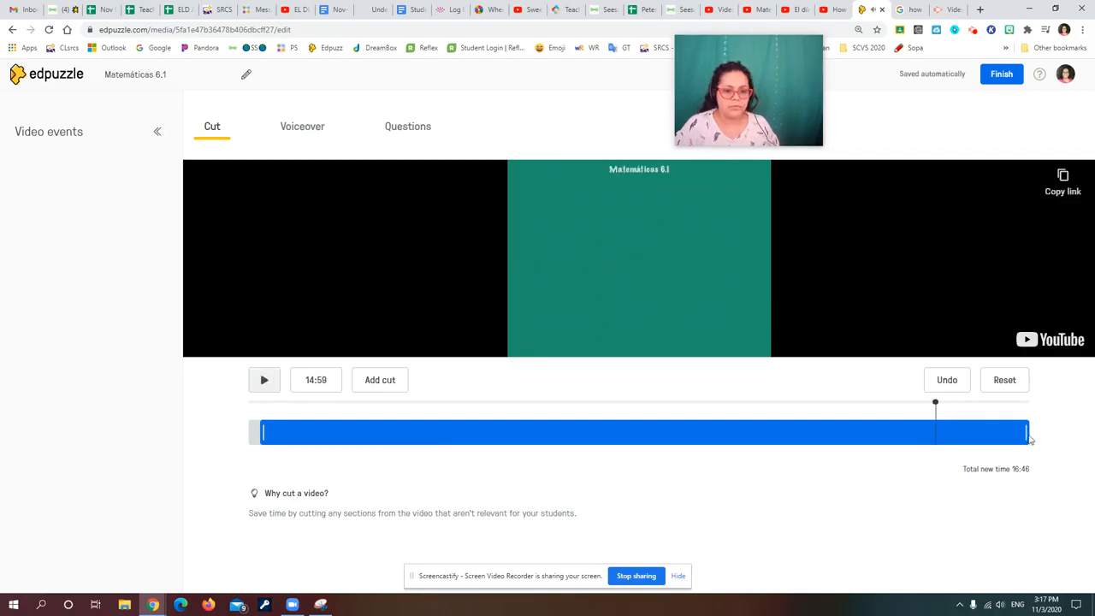
{"action": "left_click_drag", "start_coordinate": [1023, 433], "coordinate": [935, 433]}
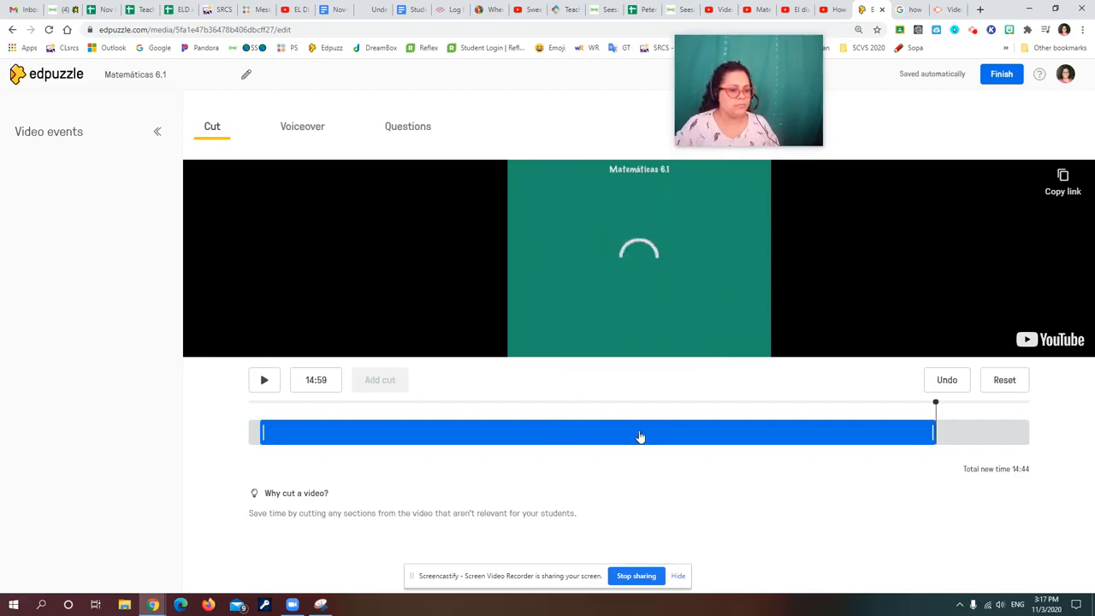
Split the video at 07:06 and cut out the middle section up to 09:54
{"action": "left_click", "coordinate": [942, 406]}
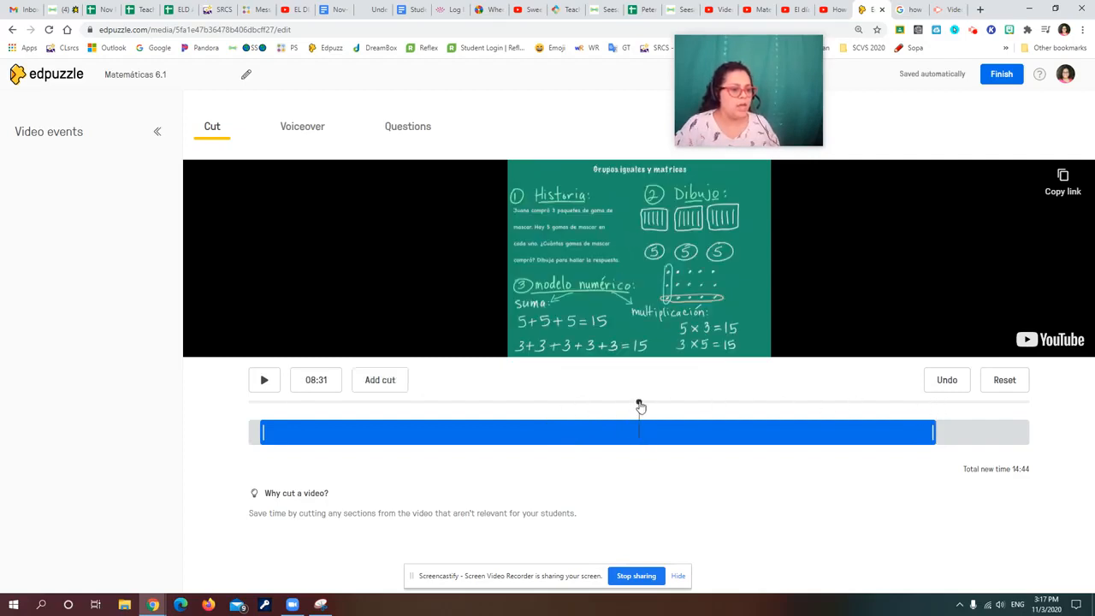
{"action": "left_click_drag", "start_coordinate": [633, 404], "coordinate": [575, 406]}
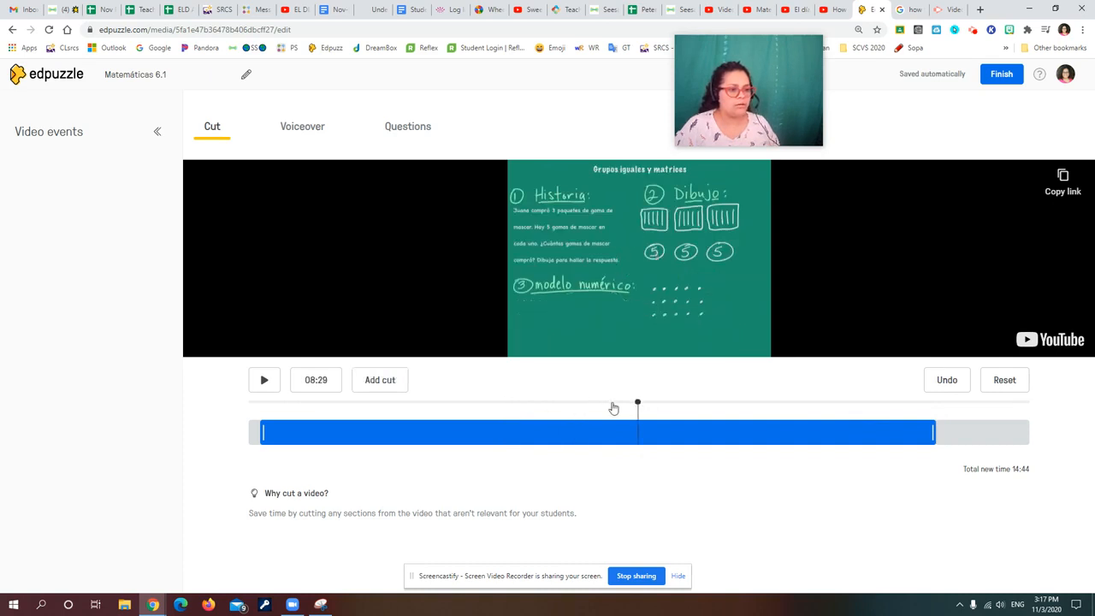
{"action": "left_click", "coordinate": [380, 381]}
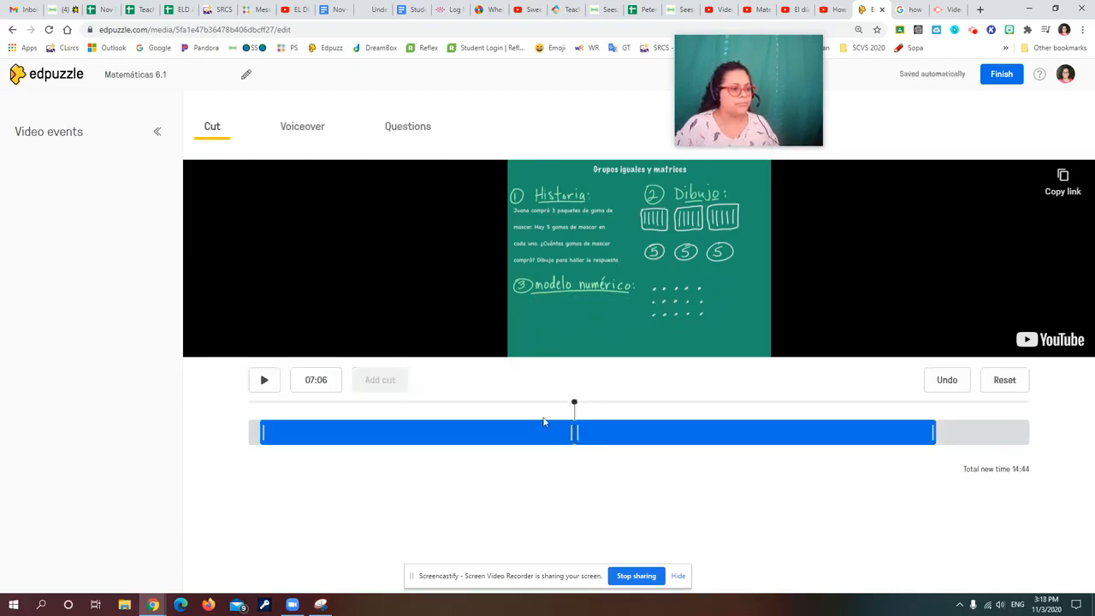
{"action": "left_click", "coordinate": [586, 433]}
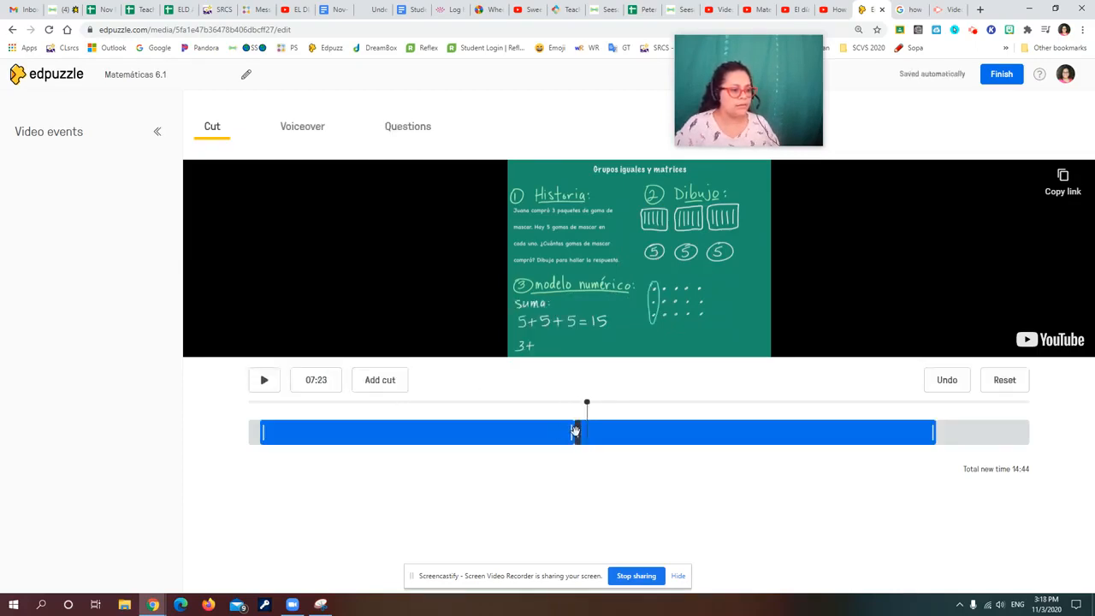
{"action": "left_click_drag", "start_coordinate": [577, 432], "coordinate": [701, 433]}
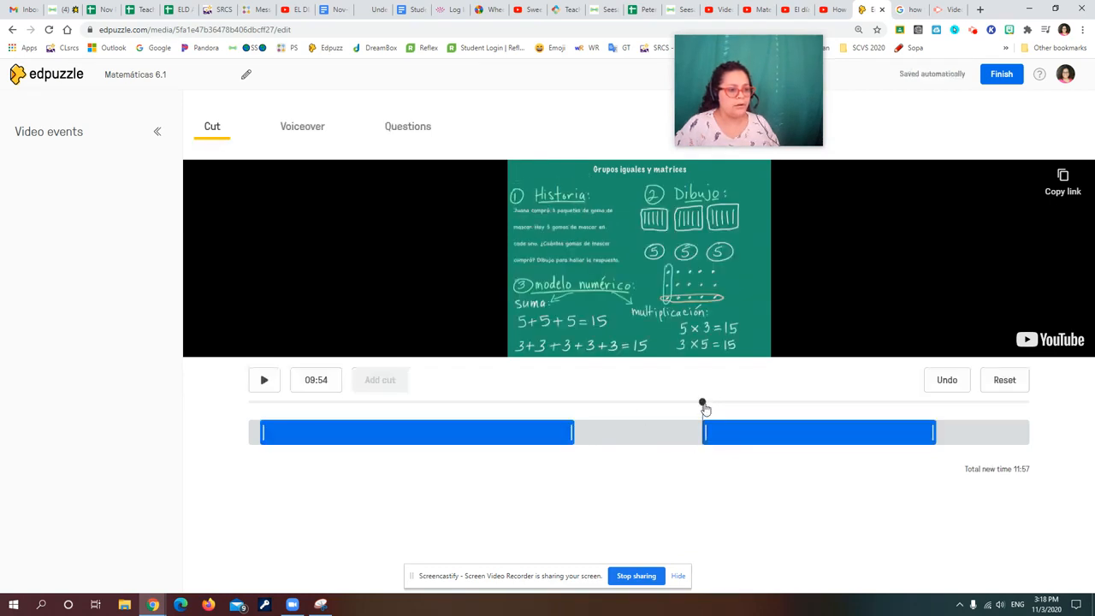
Play across the middle cut from 07:00 to check the jump, and restore the removed middle section
{"action": "left_click_drag", "start_coordinate": [705, 409], "coordinate": [570, 407]}
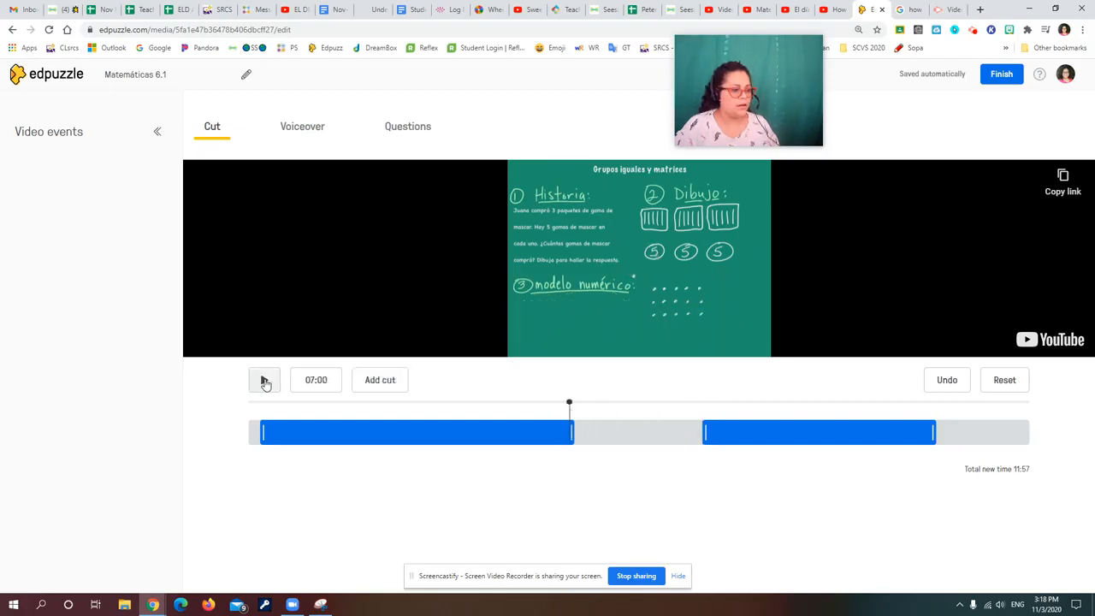
{"action": "left_click", "coordinate": [265, 382]}
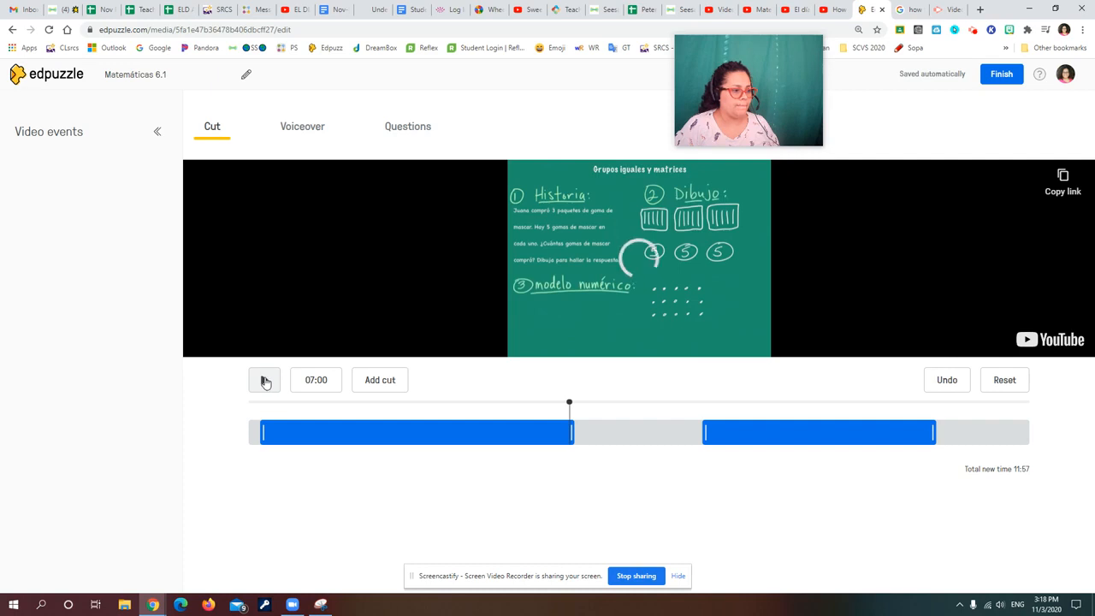
{"action": "left_click", "coordinate": [679, 577]}
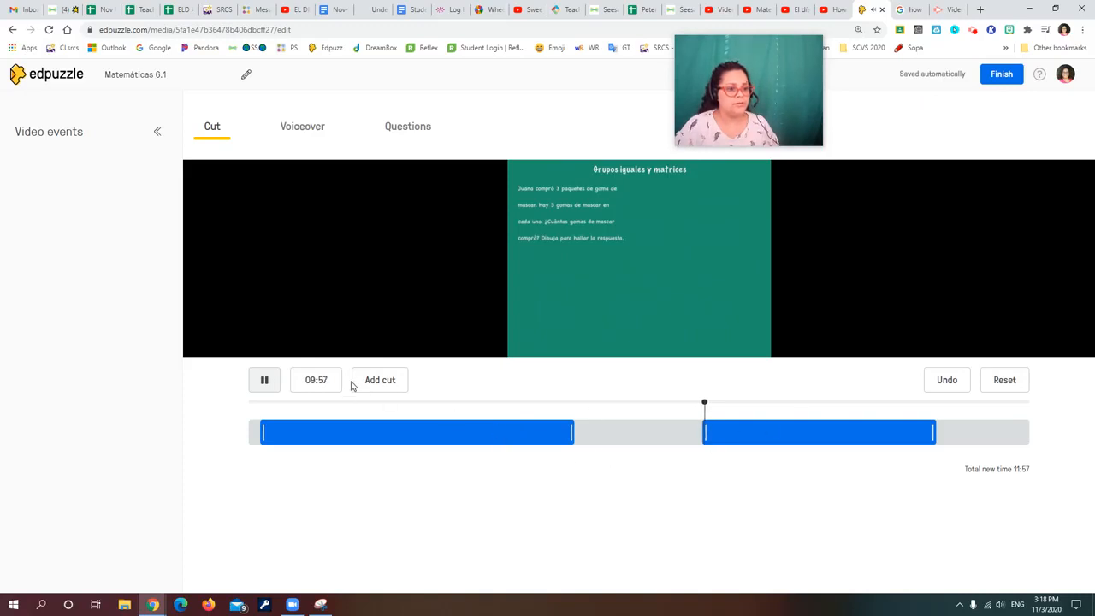
{"action": "left_click", "coordinate": [266, 383]}
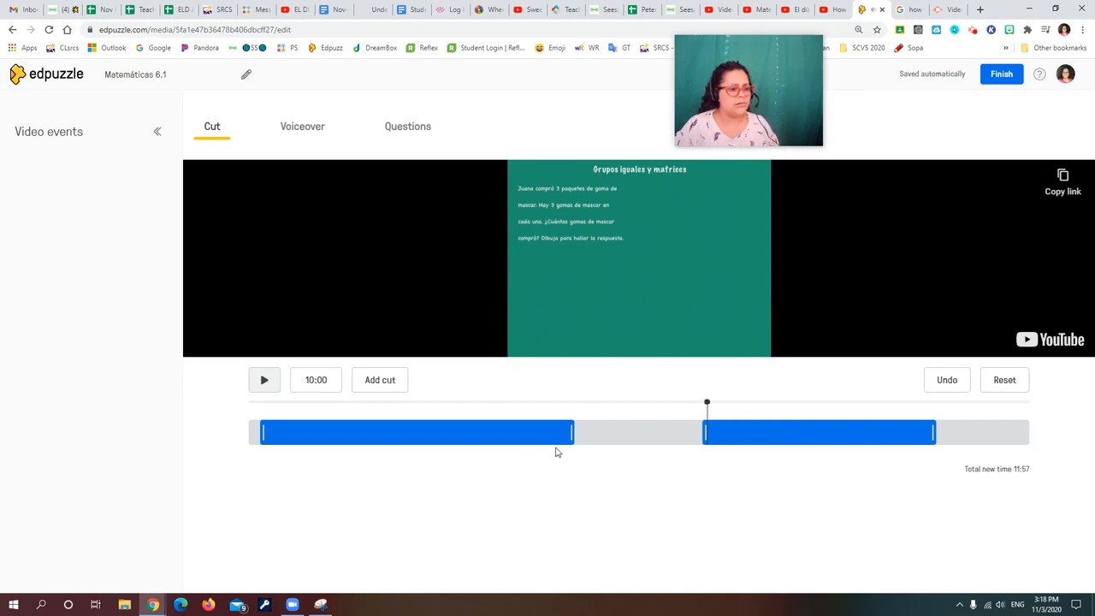
{"action": "left_click_drag", "start_coordinate": [576, 437], "coordinate": [703, 431]}
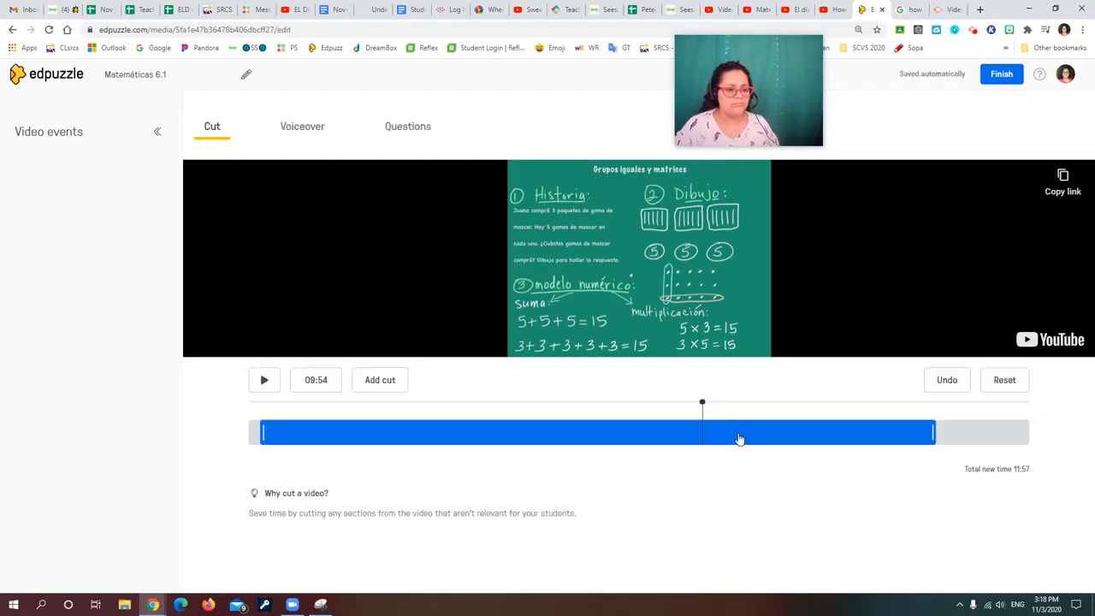
Play the start of the trimmed video, pause it at 00:24 on the cut timeline, and switch to adding questions
{"action": "left_click_drag", "start_coordinate": [705, 408], "coordinate": [263, 402]}
{"action": "left_click", "coordinate": [264, 380]}
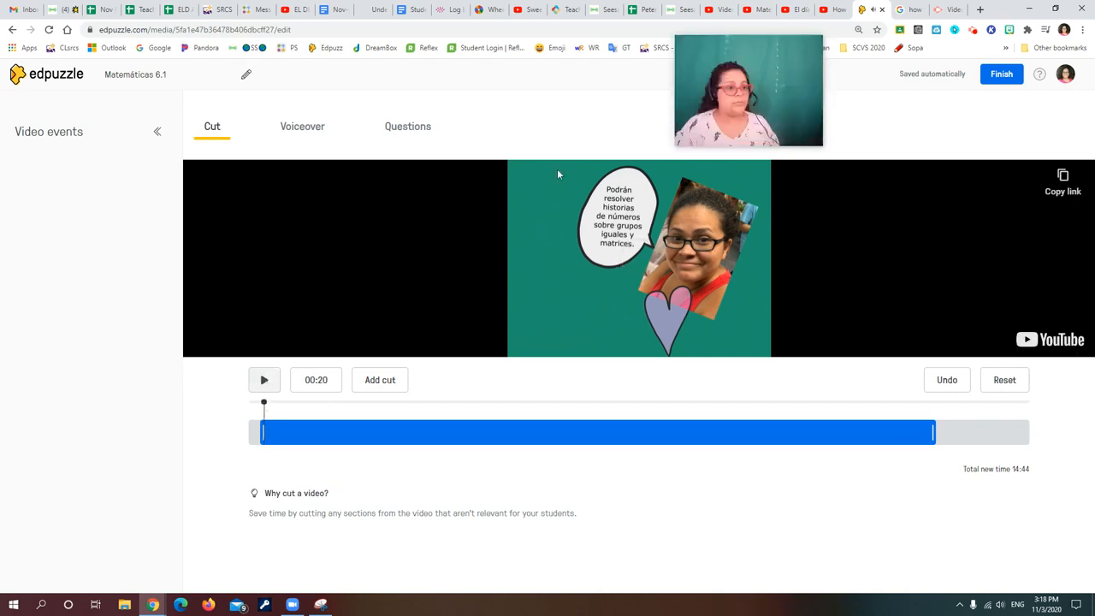
{"action": "left_click", "coordinate": [267, 380]}
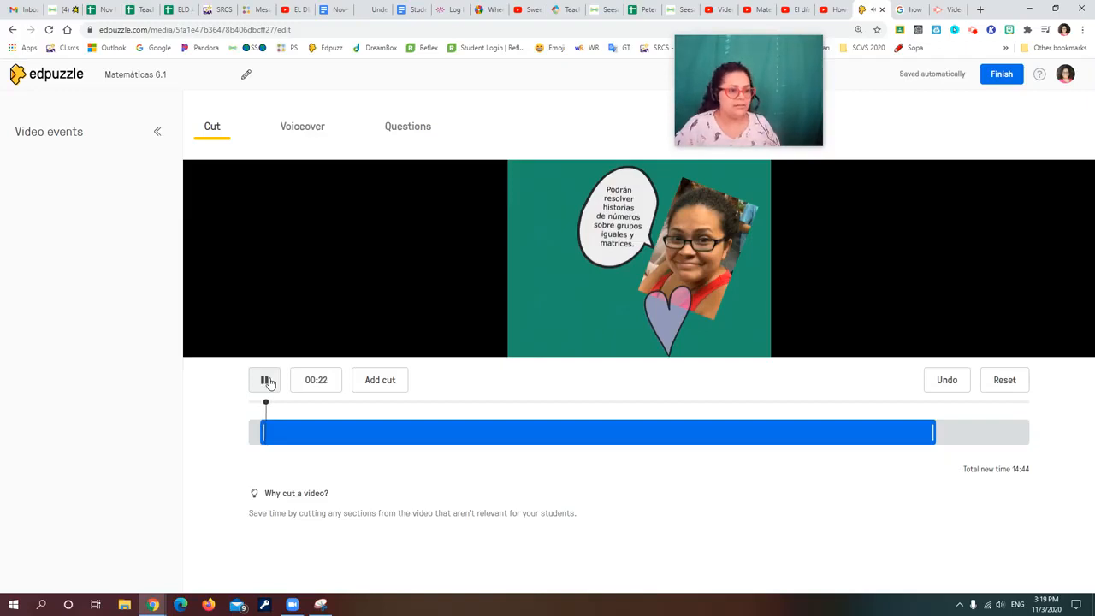
{"action": "left_click", "coordinate": [267, 380]}
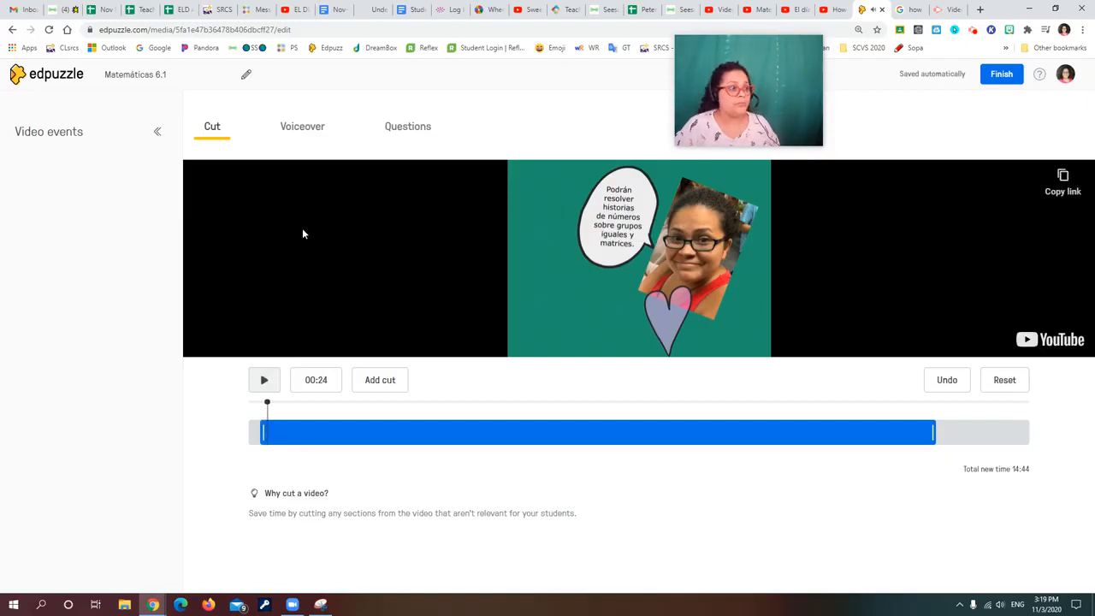
{"action": "left_click", "coordinate": [402, 131]}
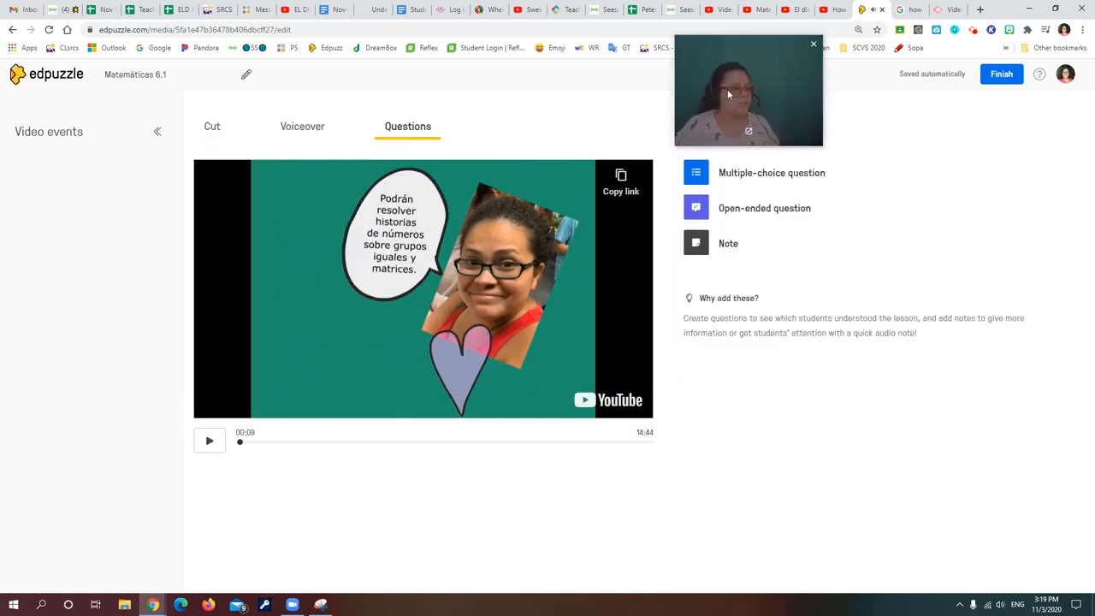
{"action": "left_click_drag", "start_coordinate": [735, 65], "coordinate": [641, 62]}
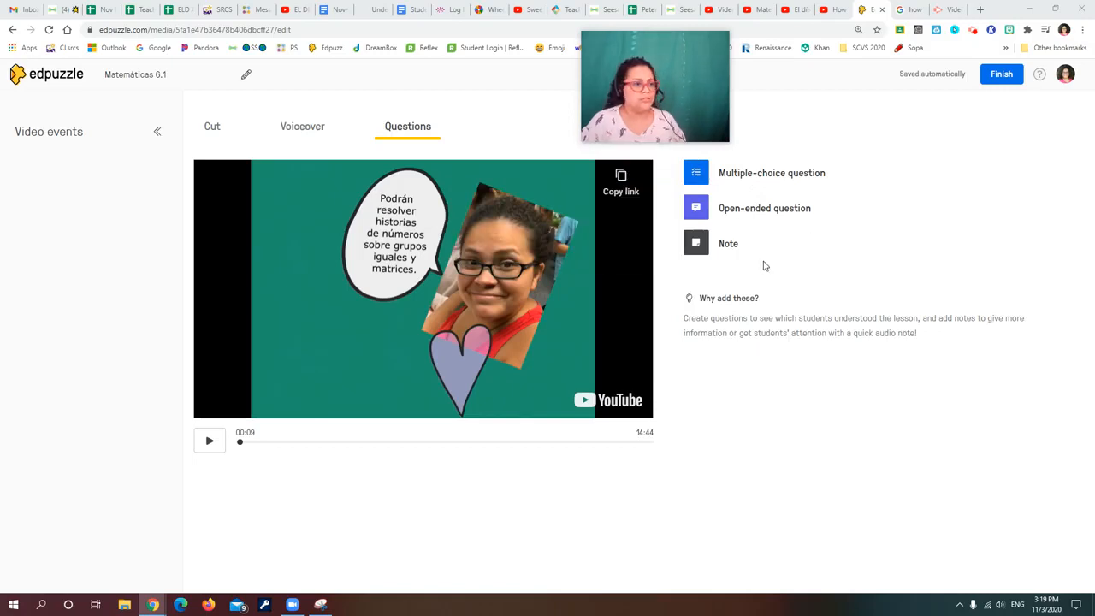
Add an open-ended question reading "¿Qué sabes de grupos iguales y matrices?", using the Spanish (Mexico) keyboard
{"action": "left_click", "coordinate": [696, 210]}
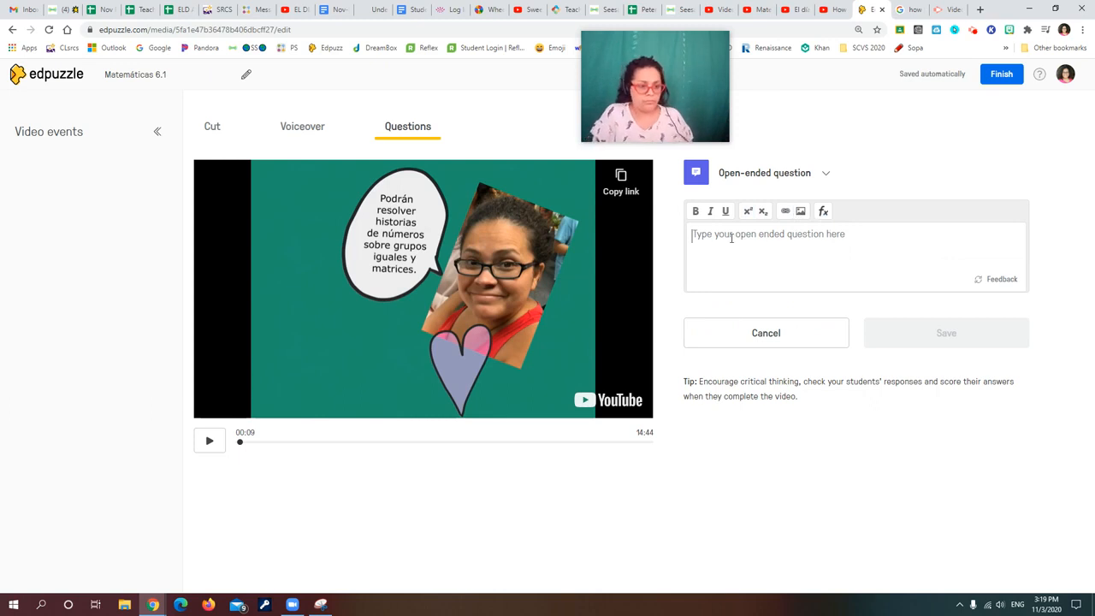
{"action": "type", "text": "+"}
{"action": "key", "text": "BackSpace"}
{"action": "key", "text": "BackSpace"}
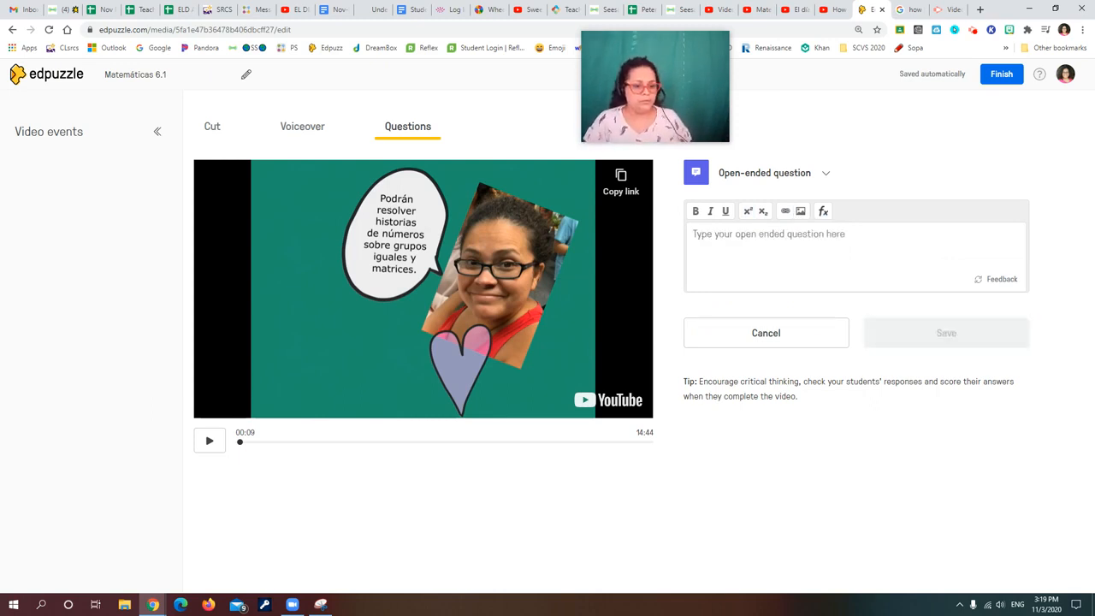
{"action": "left_click", "coordinate": [1017, 604]}
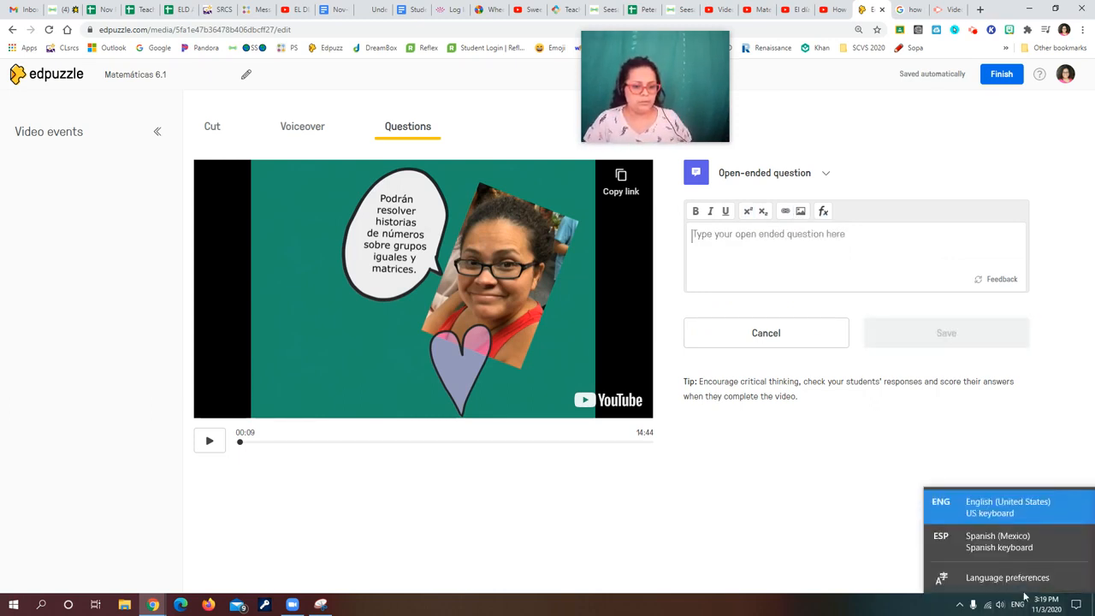
{"action": "left_click", "coordinate": [1004, 540]}
{"action": "type", "text": "¿?"}
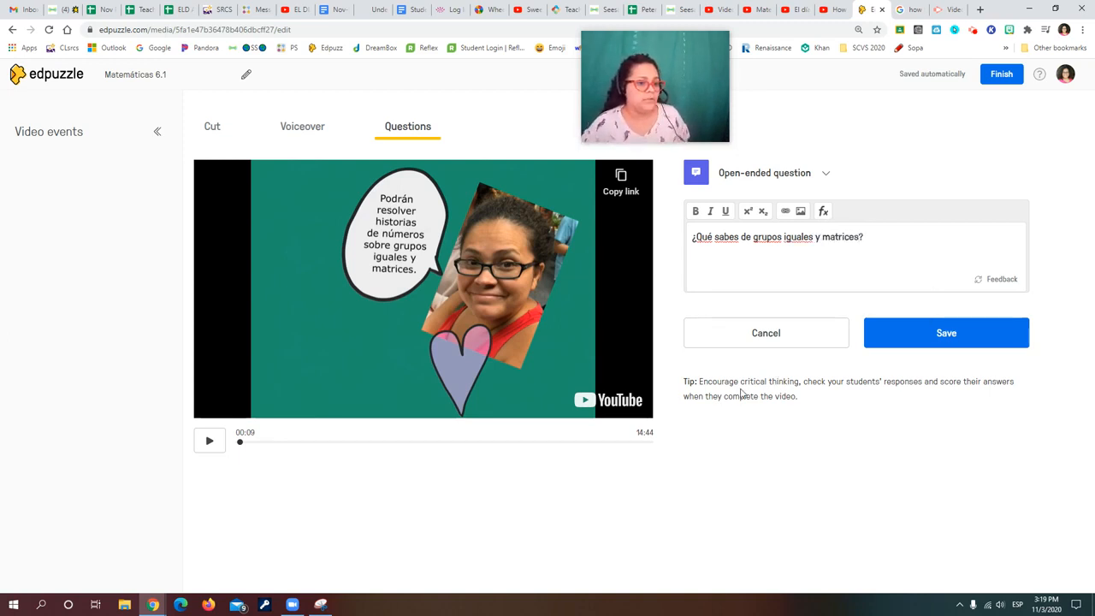
Change the question type to multiple-choice and enter the first answer as "Soy experto." with "I'm an expert." below it
{"action": "left_click", "coordinate": [781, 175]}
{"action": "left_click", "coordinate": [776, 228]}
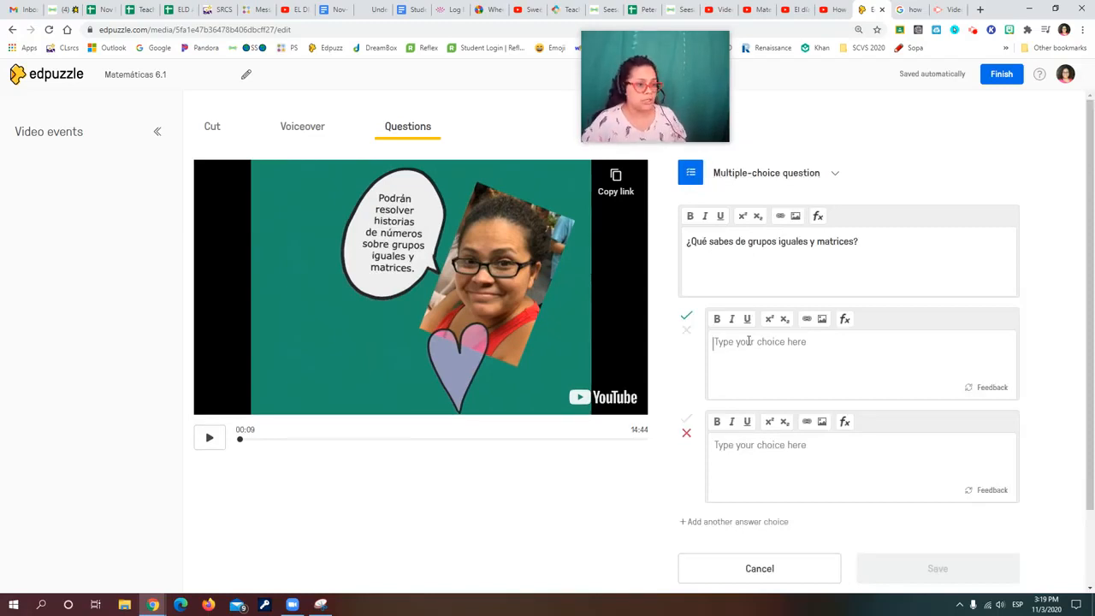
{"action": "type", "text": "Soy experto."}
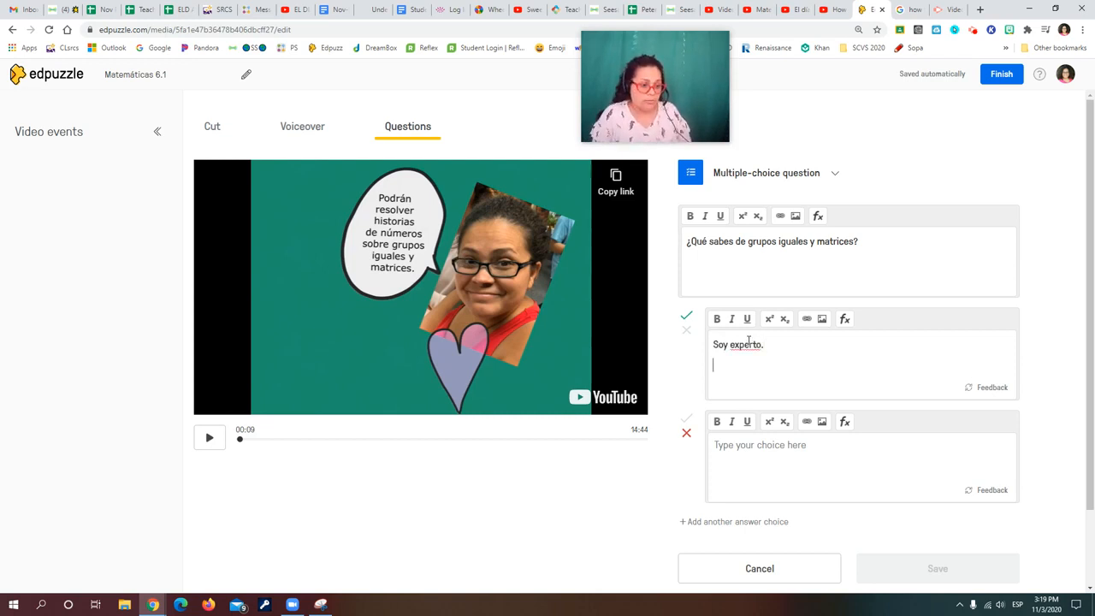
{"action": "key", "text": "Return"}
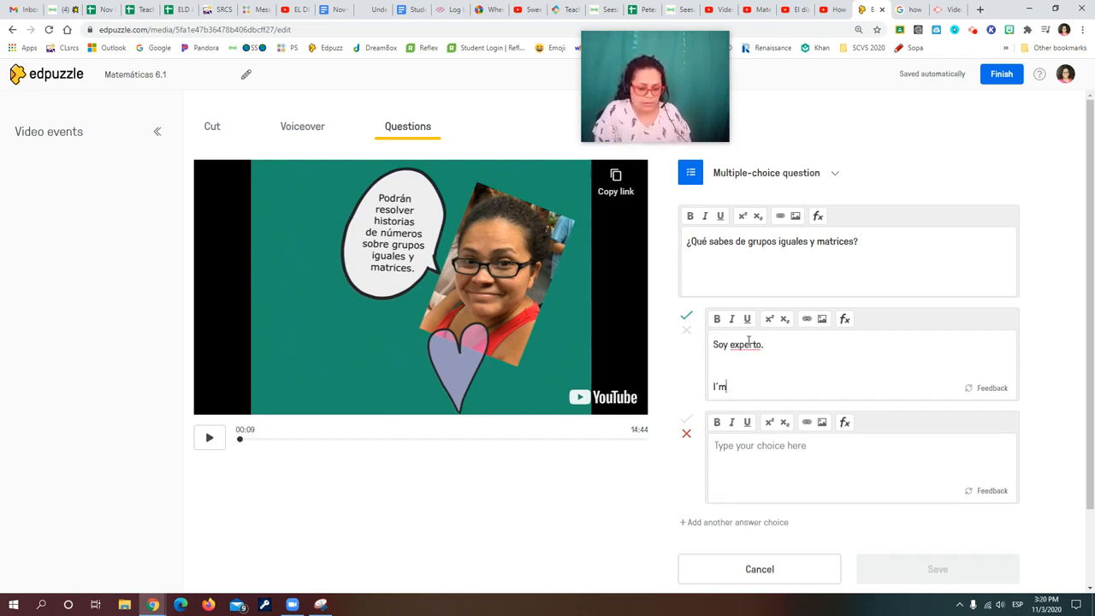
{"action": "type", "text": "I'm an expert"}
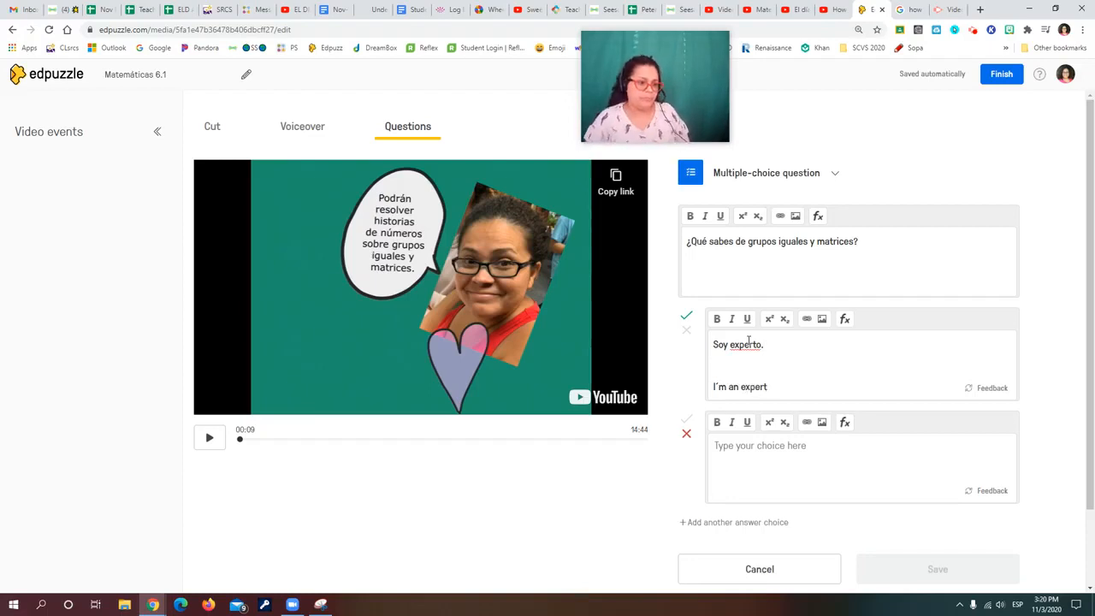
{"action": "type", "text": "."}
Add a third answer choice and mark all three choices as correct
{"action": "left_click", "coordinate": [747, 521]}
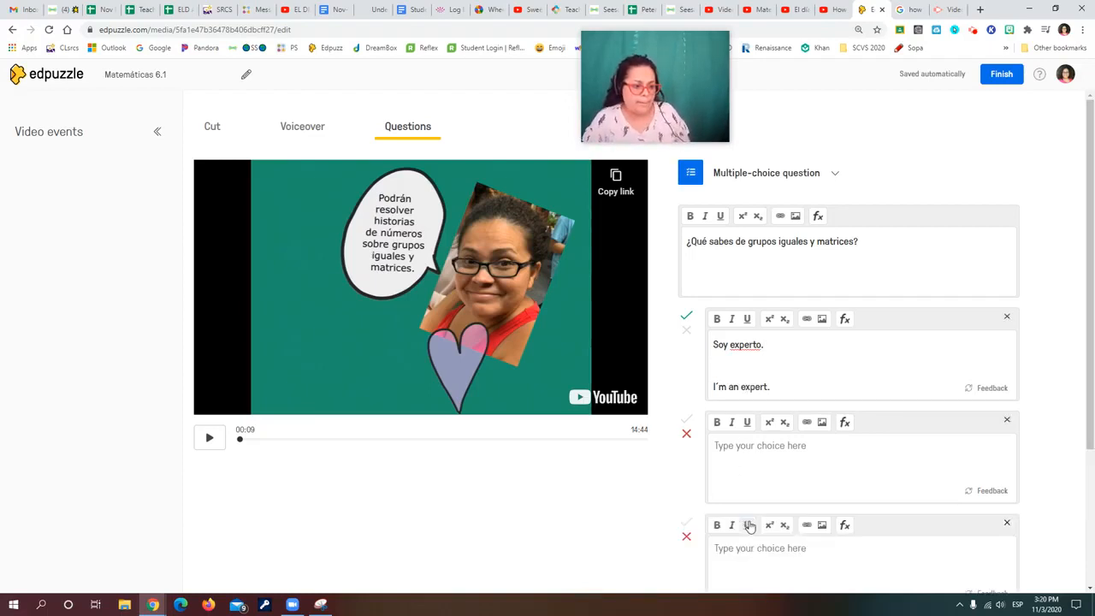
{"action": "left_click", "coordinate": [685, 419]}
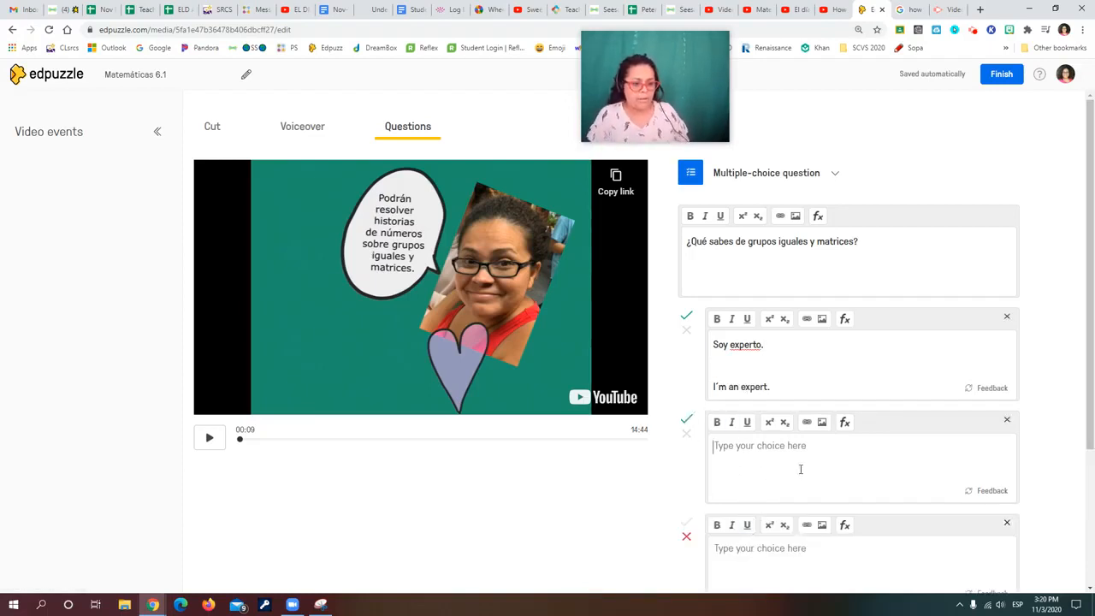
{"action": "left_click", "coordinate": [689, 326]}
{"action": "left_click", "coordinate": [688, 435]}
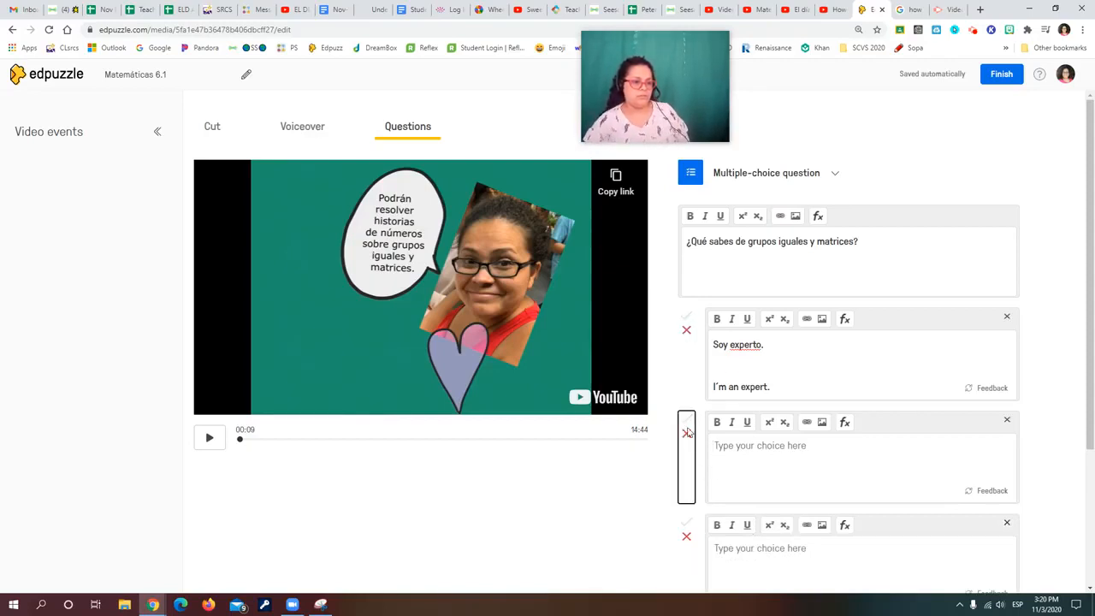
{"action": "left_click", "coordinate": [687, 318]}
{"action": "left_click", "coordinate": [689, 445]}
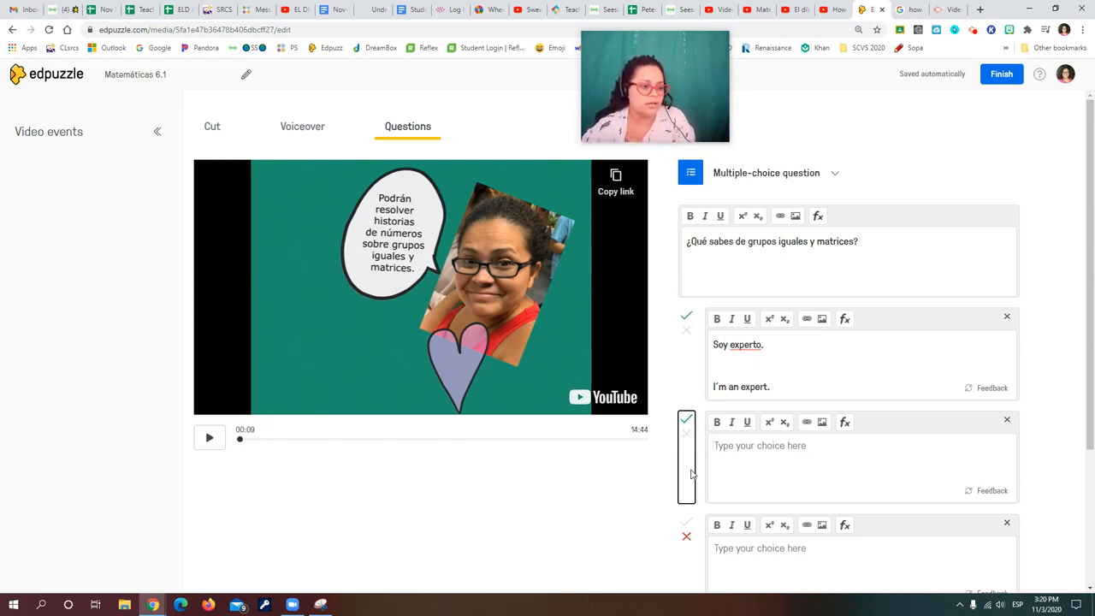
{"action": "left_click", "coordinate": [687, 523]}
{"action": "scroll", "coordinate": [735, 496], "scroll_direction": "down", "scroll_amount": 2}
{"action": "scroll", "coordinate": [734, 411], "scroll_direction": "up", "scroll_amount": 1}
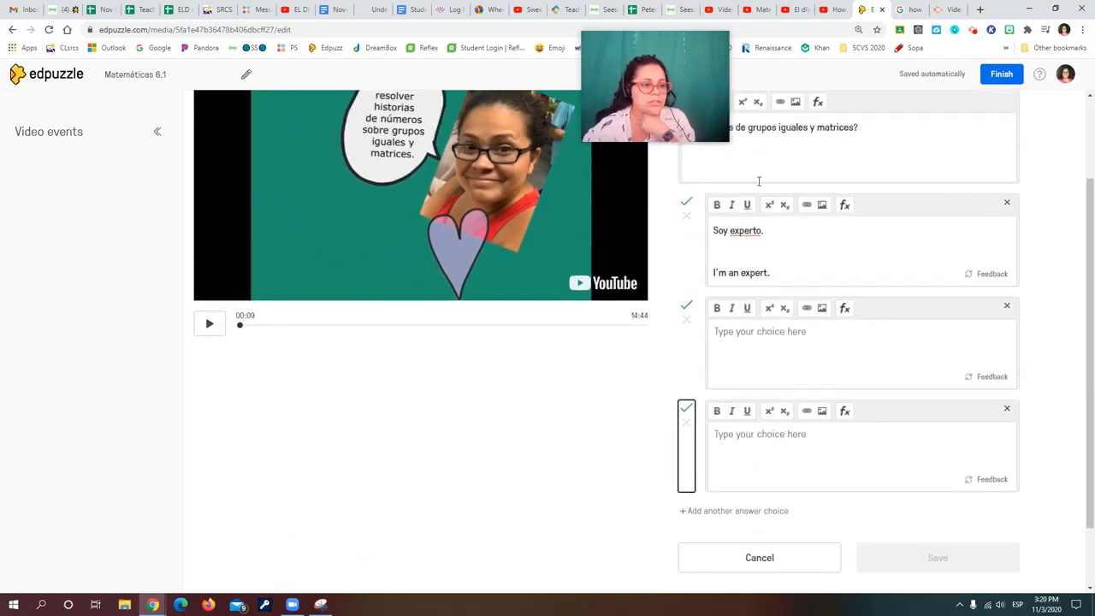
Enter the second answer choice as "Con ayuda si puedo." with "With help I can do it." below it
{"action": "left_click", "coordinate": [772, 346]}
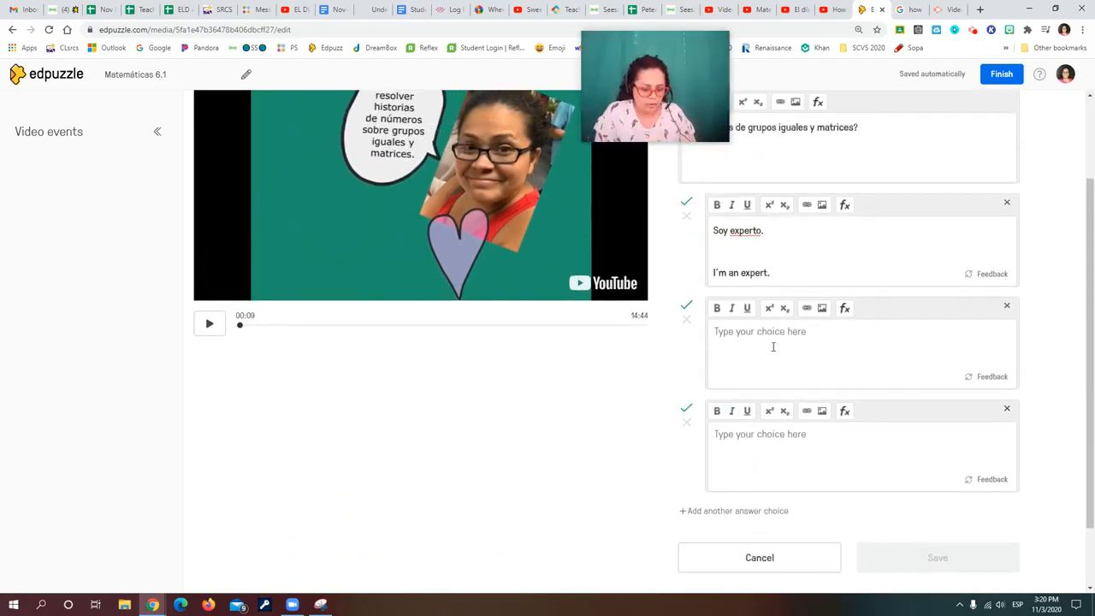
{"action": "type", "text": "Con ayu"}
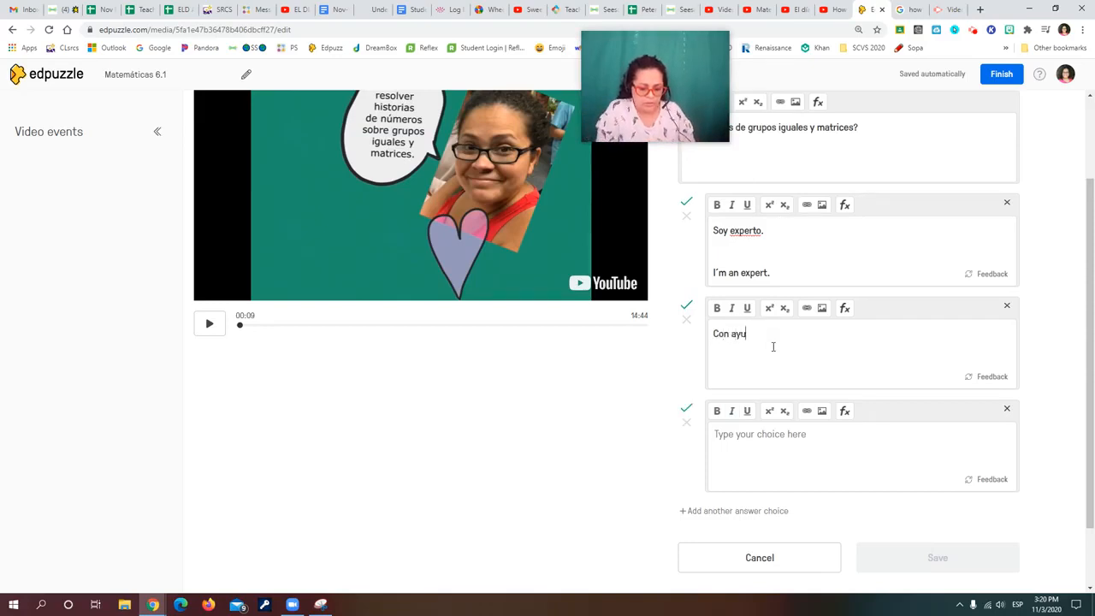
{"action": "type", "text": "da si puedo."}
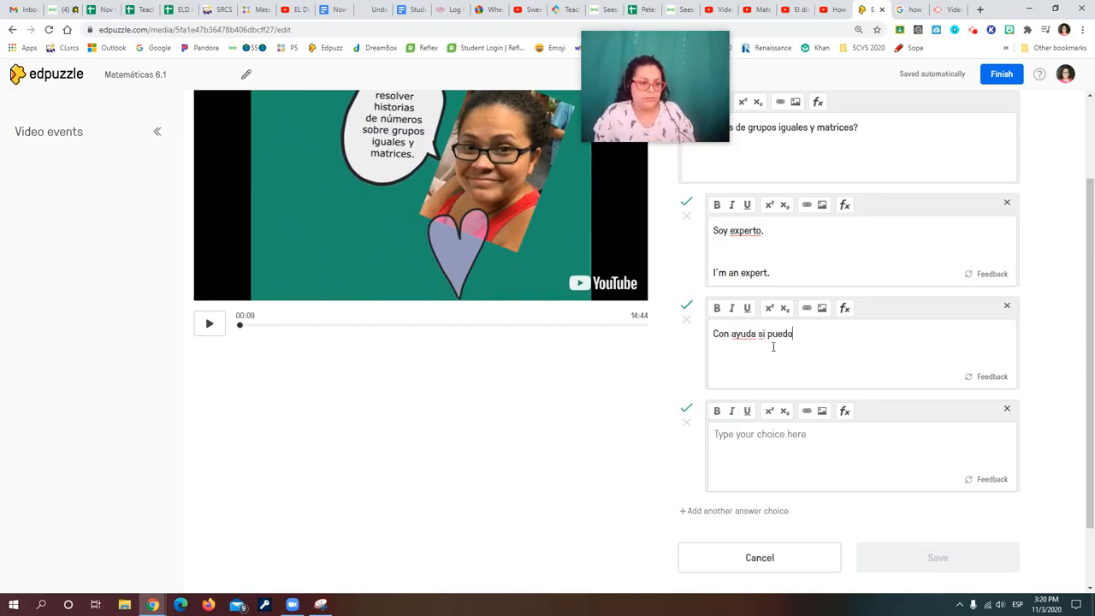
{"action": "key", "text": "Return"}
{"action": "key", "text": "Return"}
{"action": "type", "text": "W"}
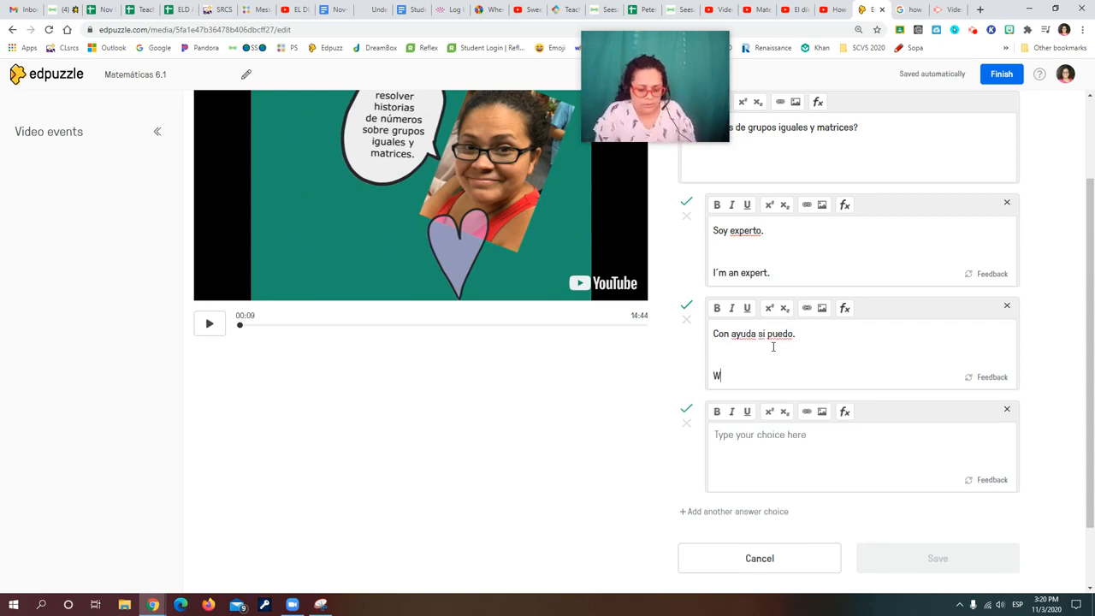
{"action": "type", "text": "ith help I can"}
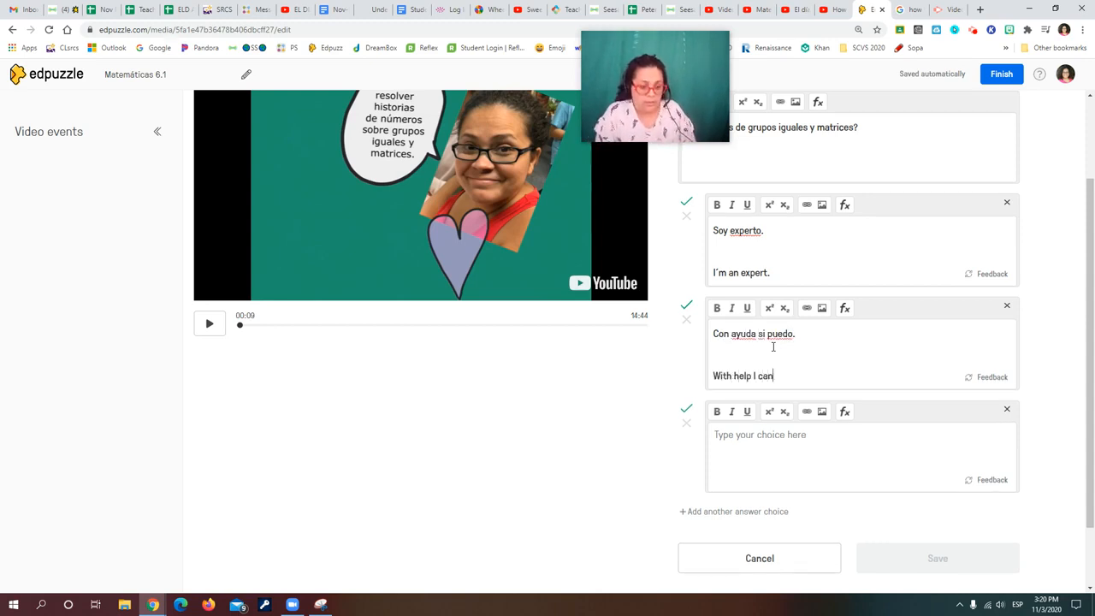
{"action": "type", "text": " do it."}
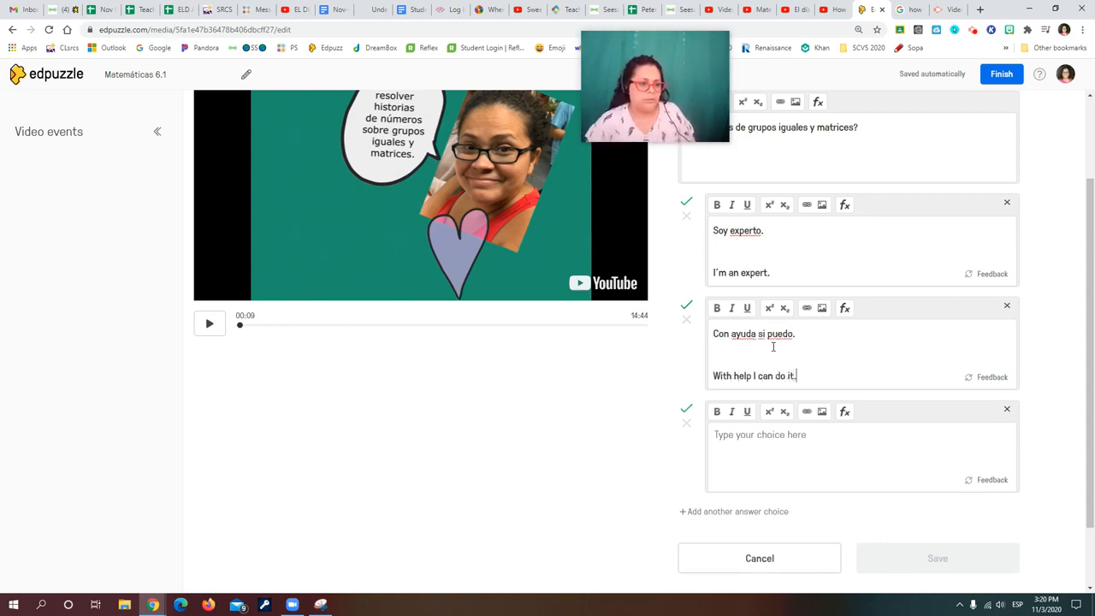
Enter the third answer choice as "No se mucho de esto." with "I don't know much about it." below it, and save the question
{"action": "left_click", "coordinate": [753, 449]}
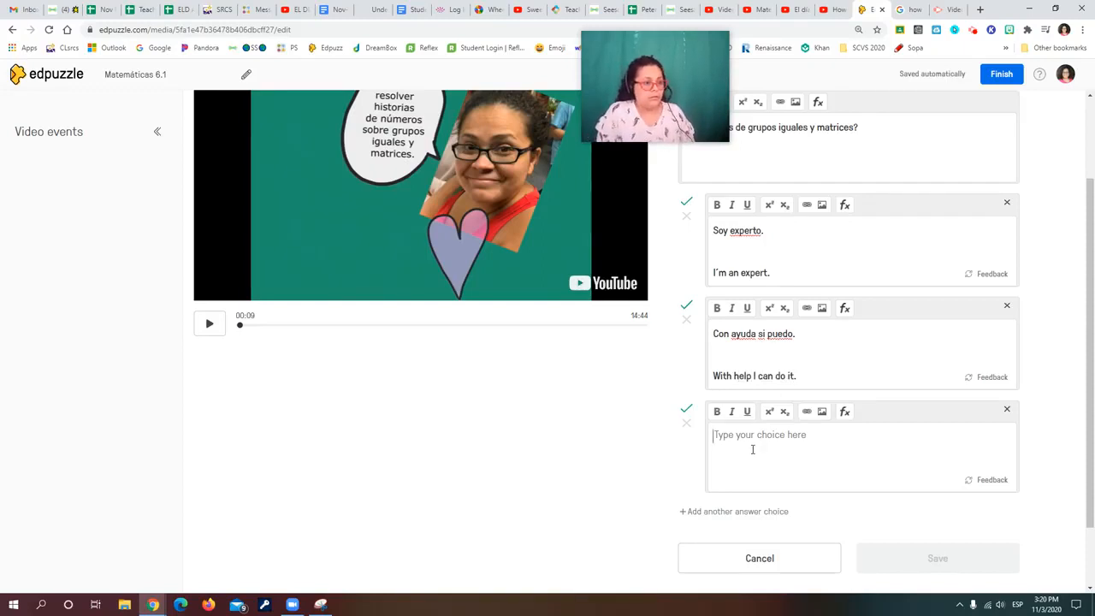
{"action": "type", "text": "No se"}
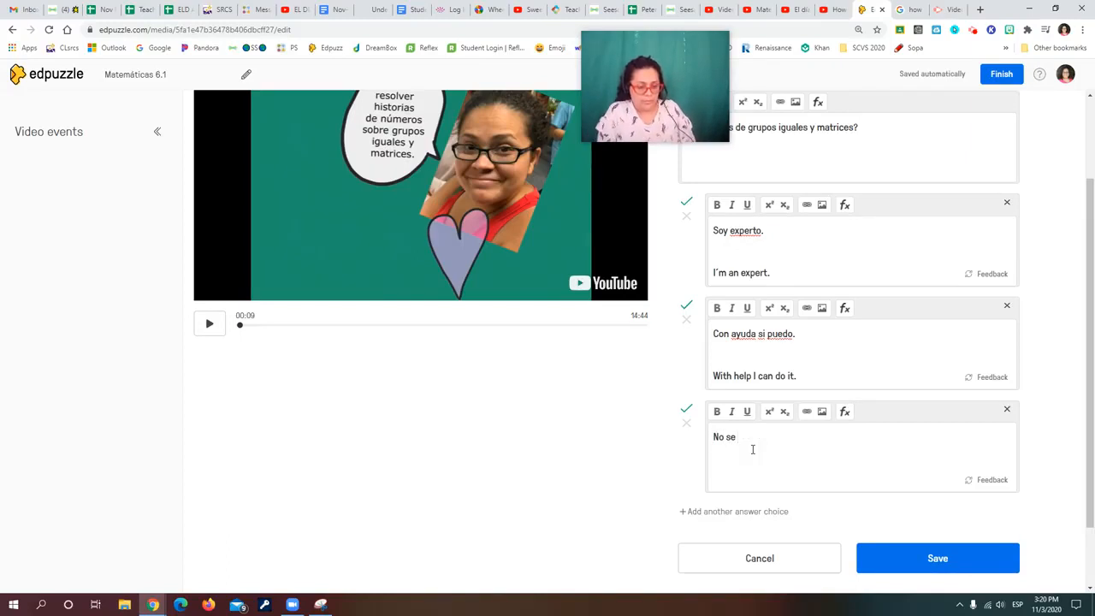
{"action": "type", "text": " muchop"}
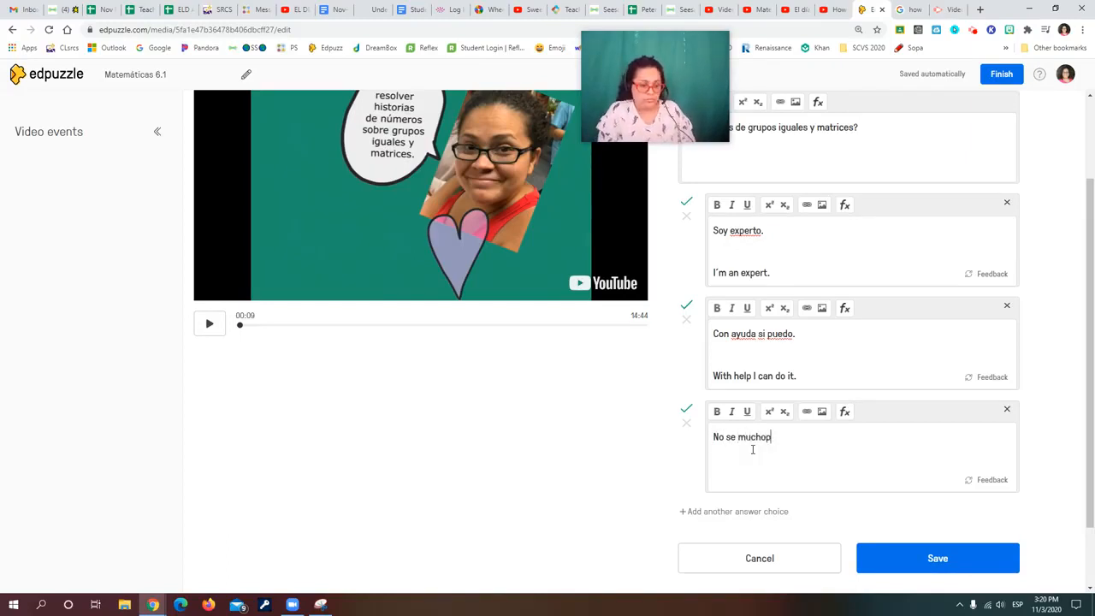
{"action": "key", "text": "BackSpace"}
{"action": "type", "text": " de esto"}
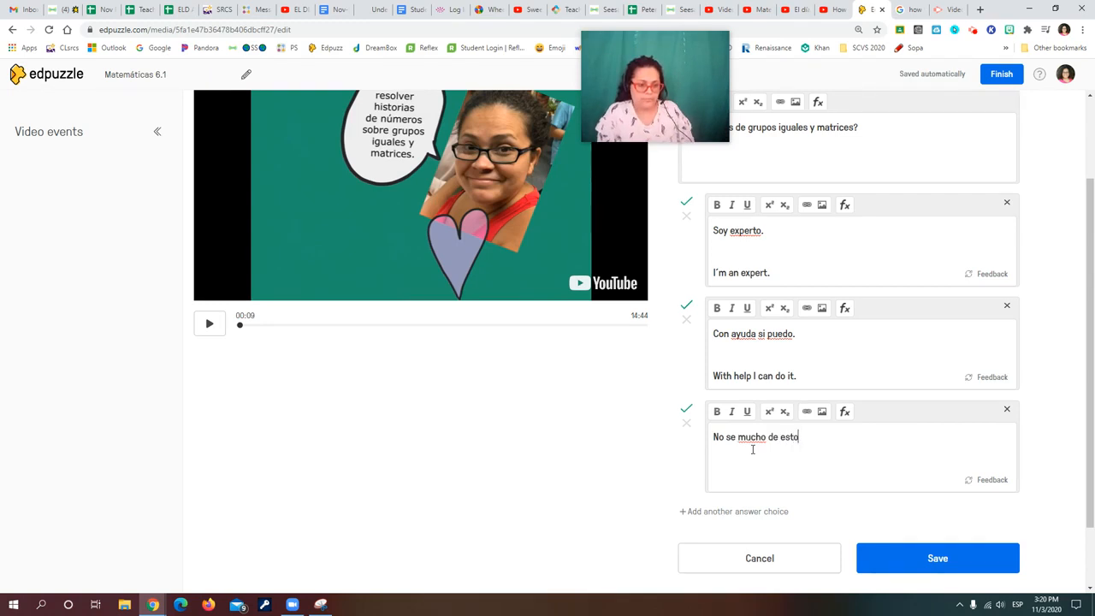
{"action": "type", "text": "."}
{"action": "key", "text": "Return"}
{"action": "key", "text": "Return"}
{"action": "type", "text": "I"}
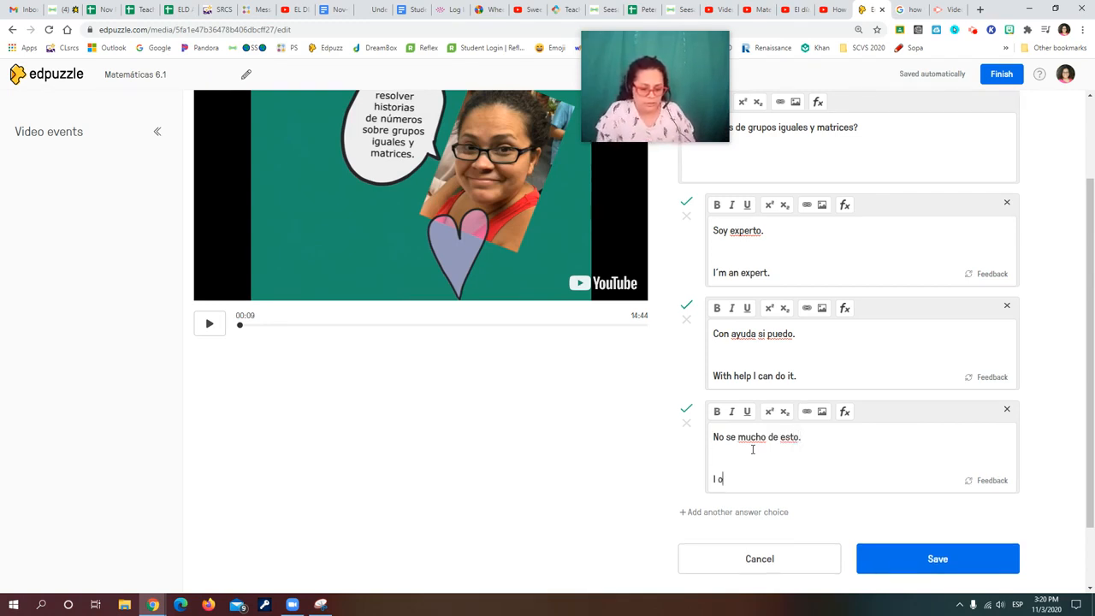
{"action": "type", "text": " don´t"}
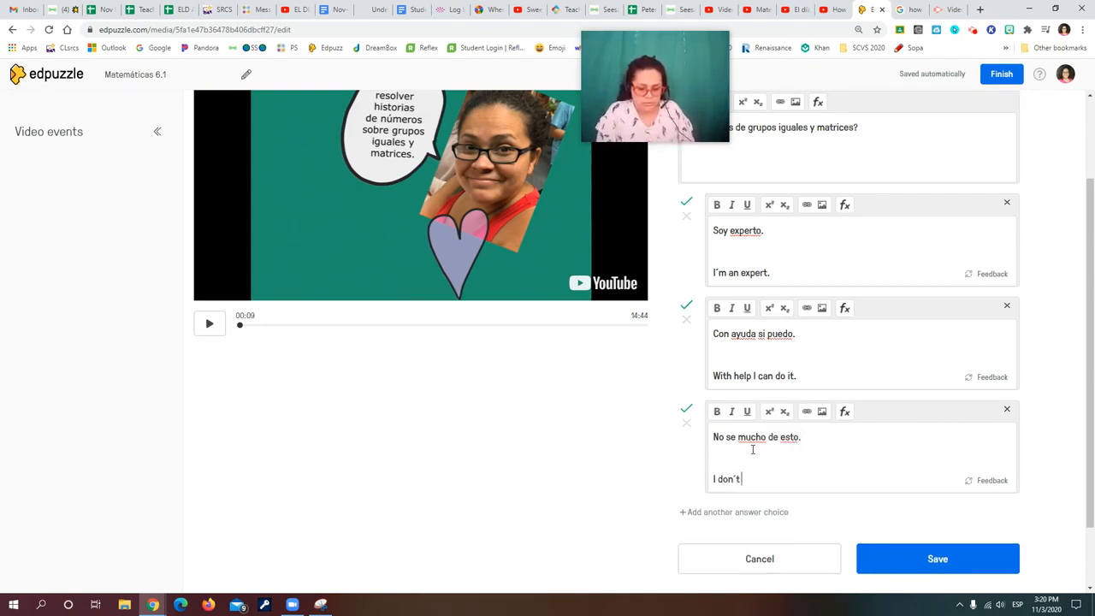
{"action": "type", "text": " knwo ow"}
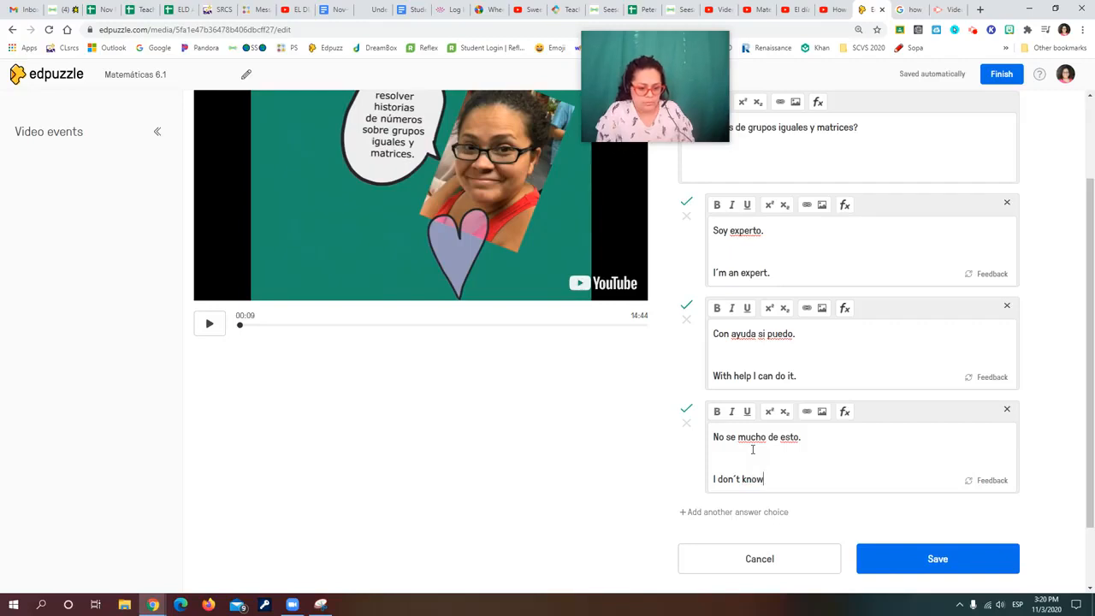
{"action": "type", "text": " much about it."}
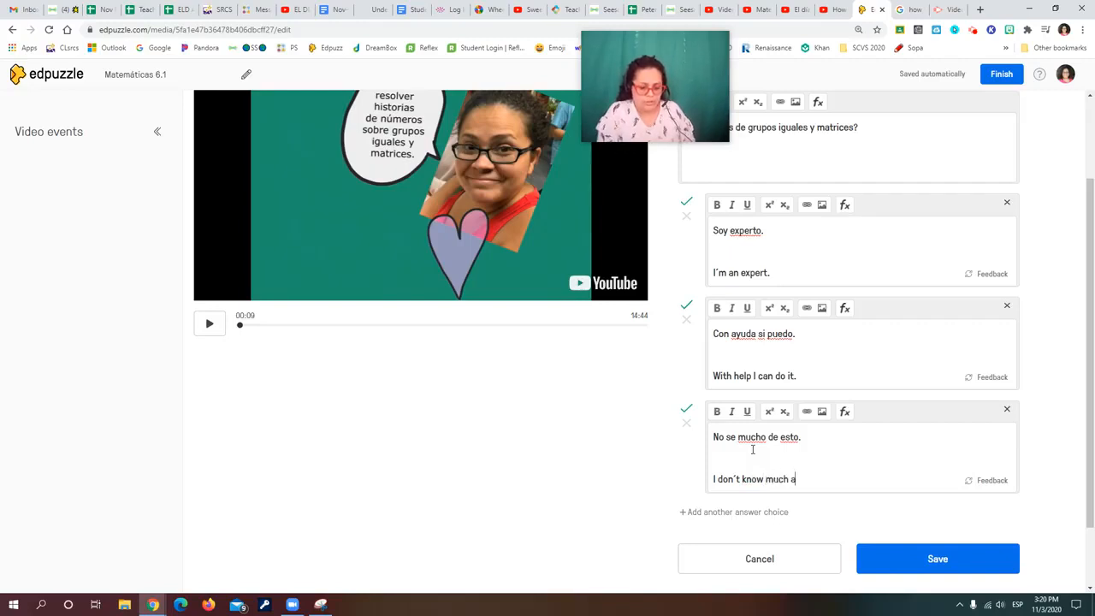
{"action": "left_click", "coordinate": [947, 560]}
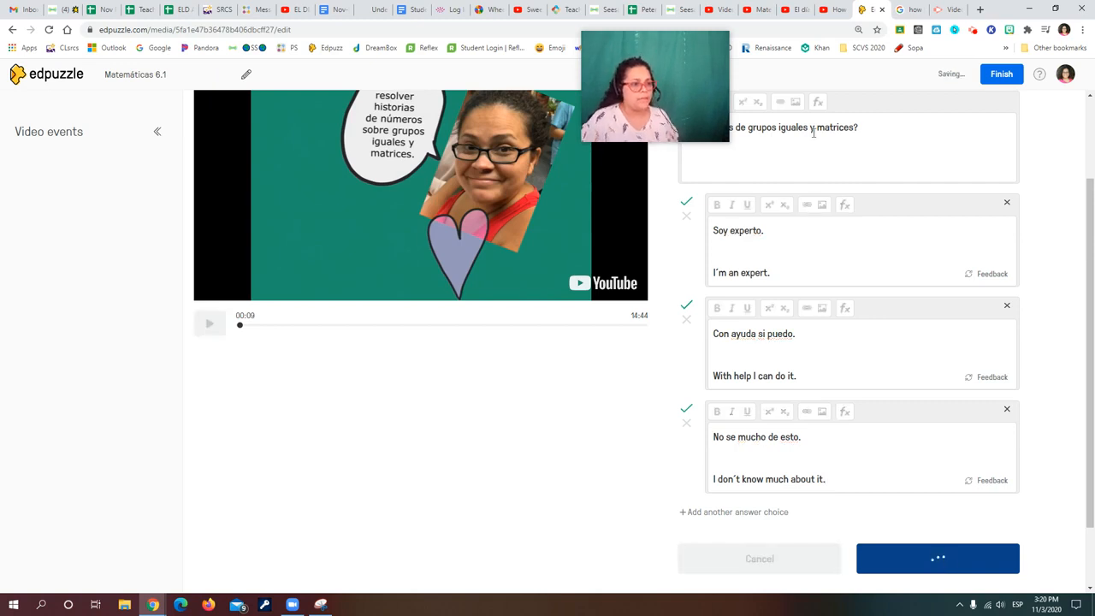
{"action": "left_click_drag", "start_coordinate": [688, 85], "coordinate": [628, 110]}
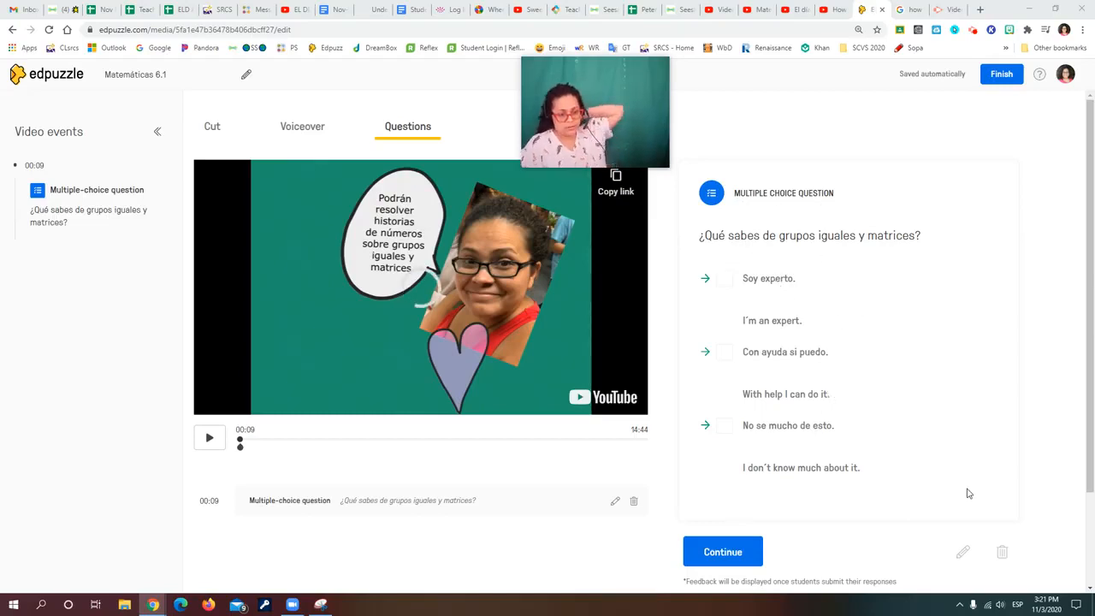
Edit the saved question to add "What do you know about equal groups and arrays?" below the Spanish text, and save it
{"action": "left_click", "coordinate": [961, 553]}
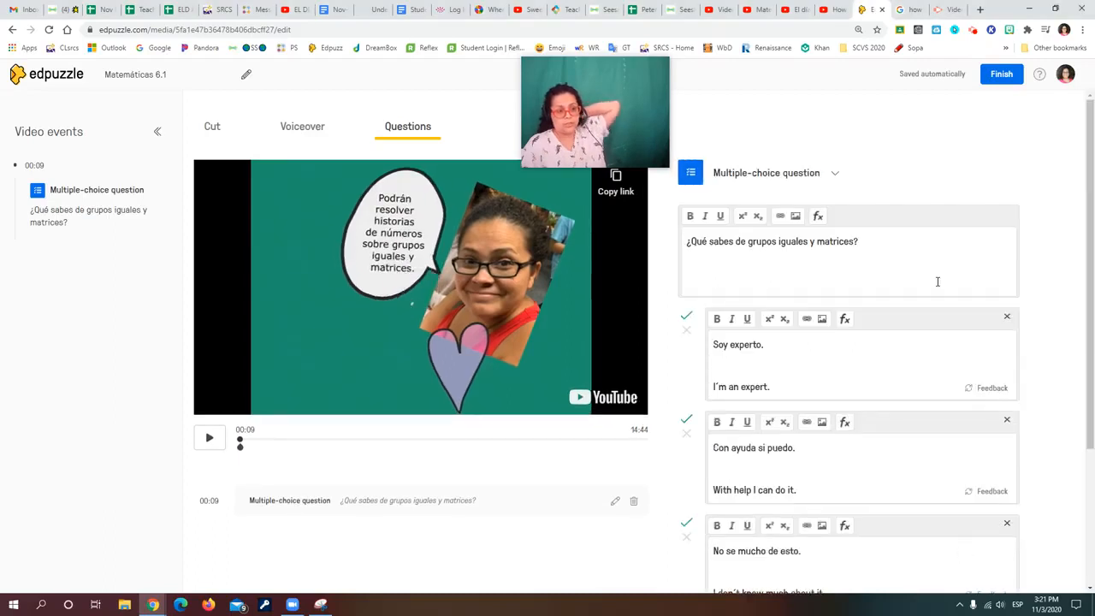
{"action": "left_click", "coordinate": [908, 241]}
{"action": "key", "text": "Return"}
{"action": "key", "text": "Return"}
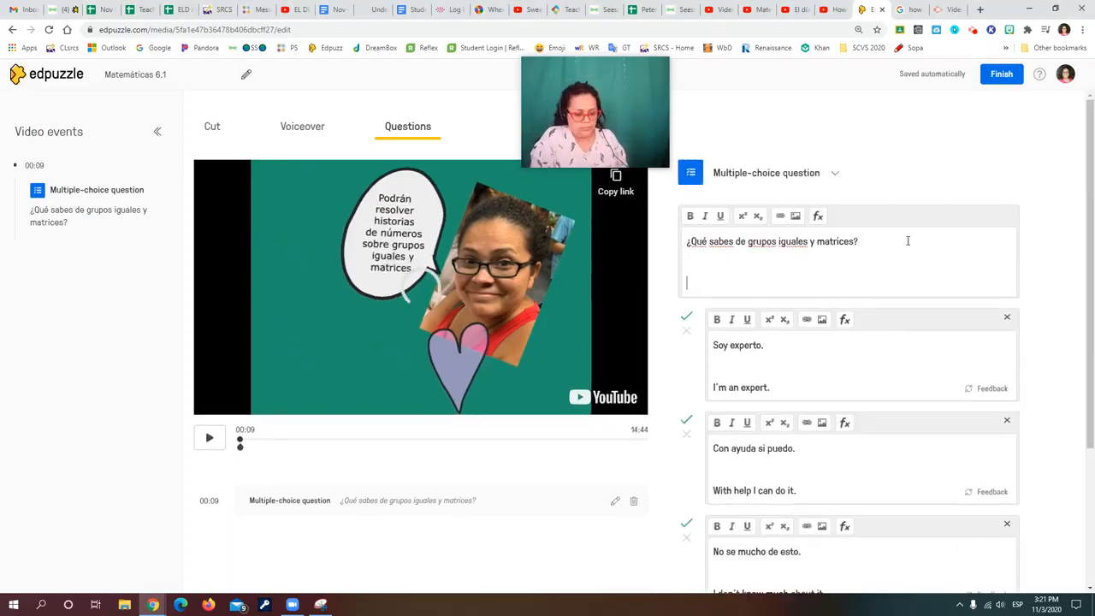
{"action": "type", "text": "What do you know"}
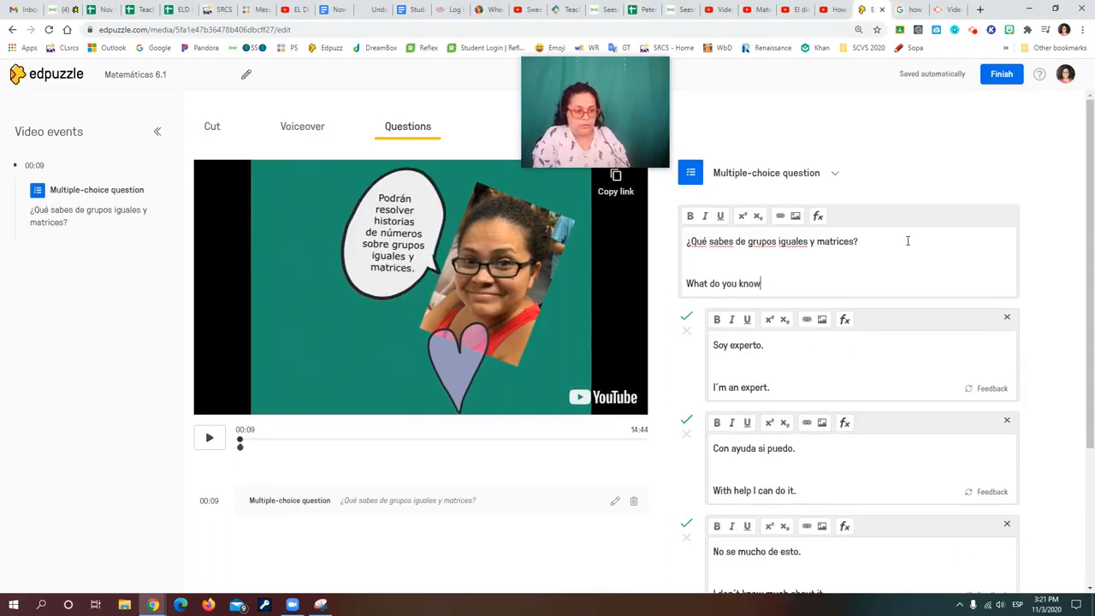
{"action": "type", "text": " about"}
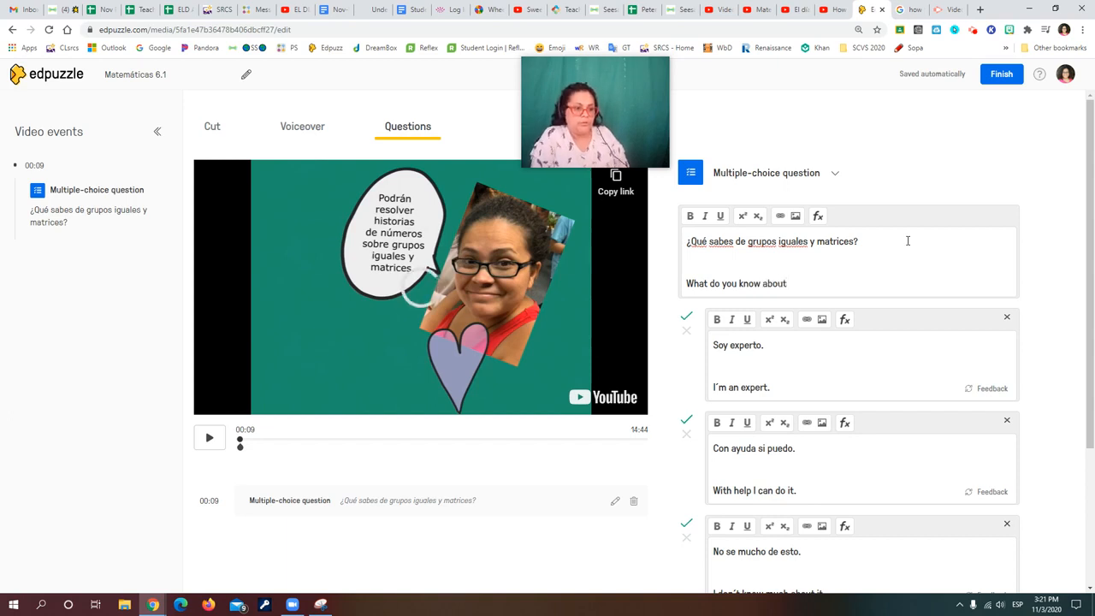
{"action": "type", "text": " eq"}
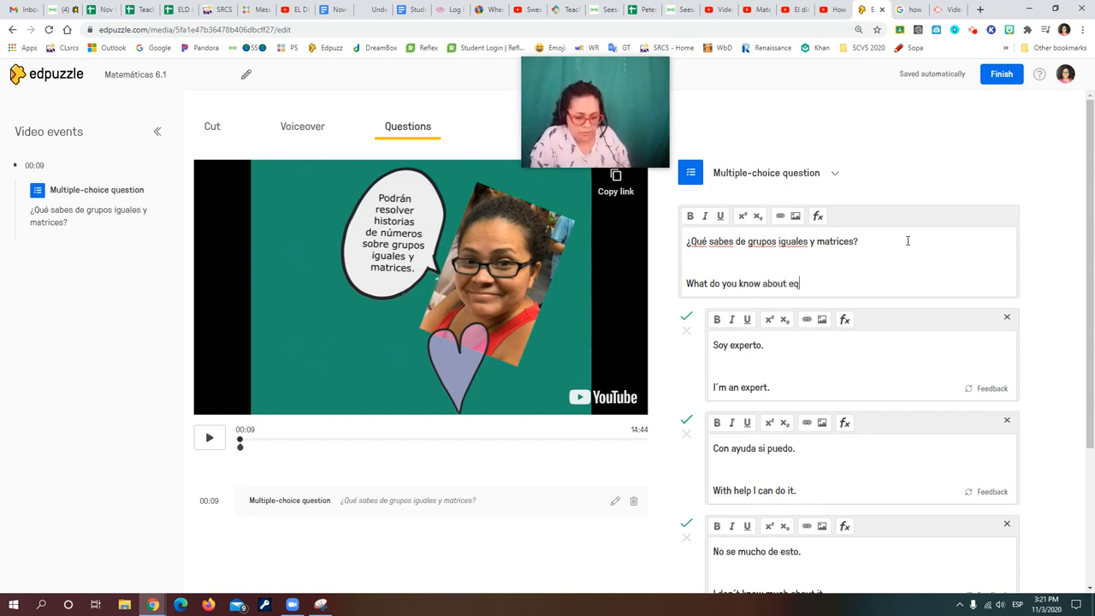
{"action": "type", "text": "ual groups and "}
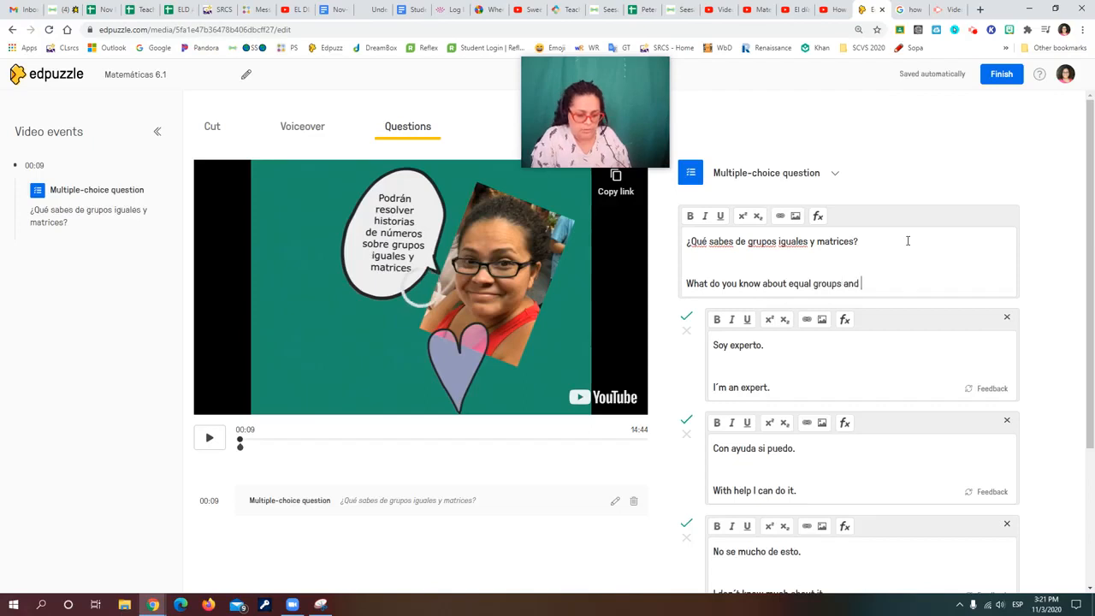
{"action": "type", "text": "arrays"}
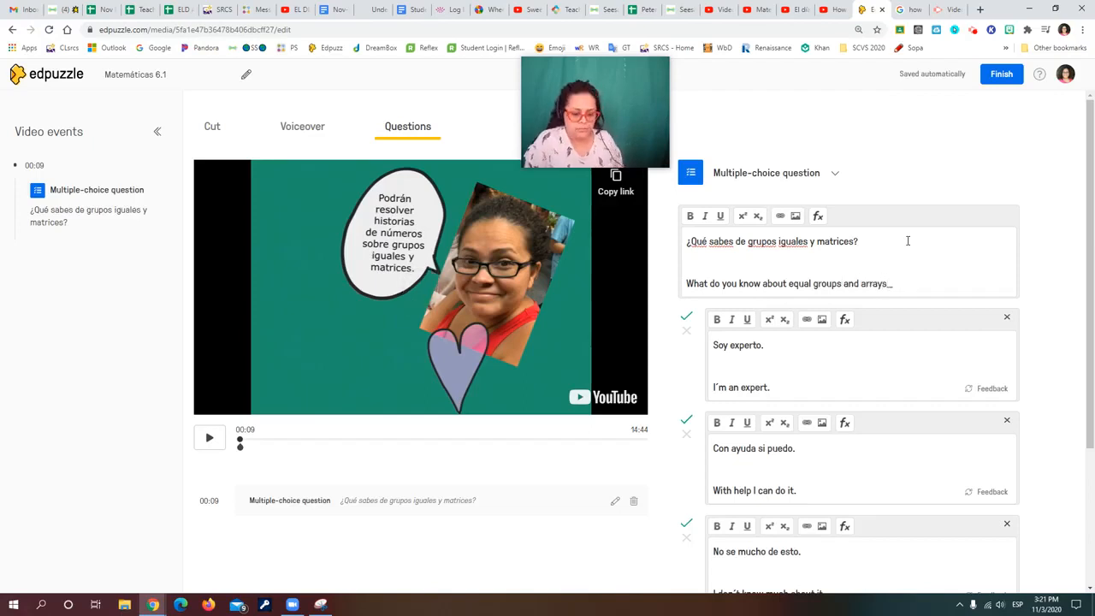
{"action": "type", "text": "?"}
{"action": "scroll", "coordinate": [910, 254], "scroll_direction": "down", "scroll_amount": 3}
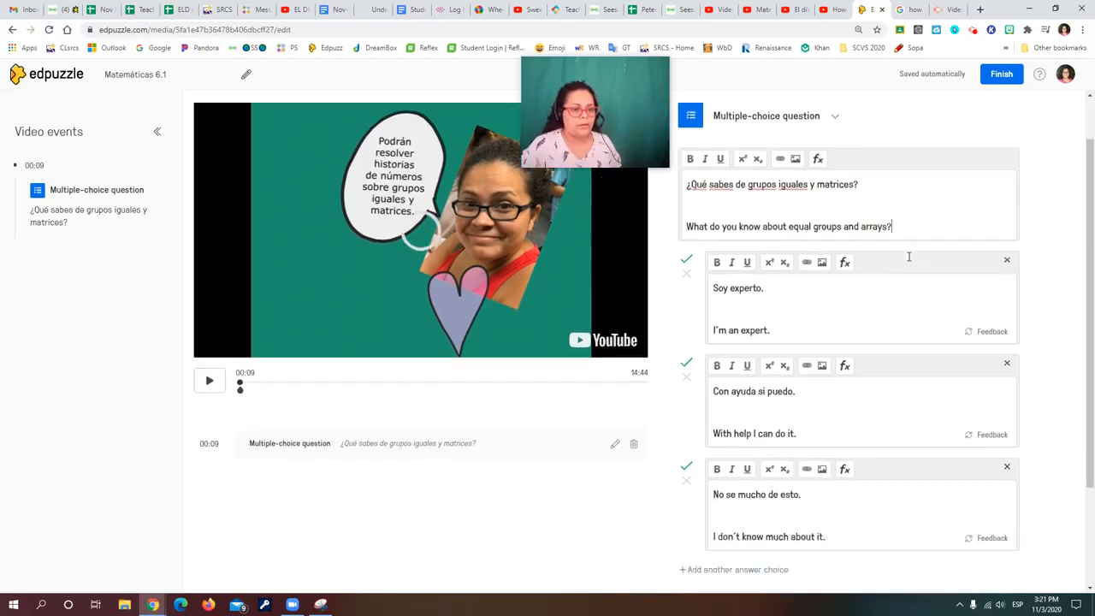
{"action": "left_click", "coordinate": [919, 488]}
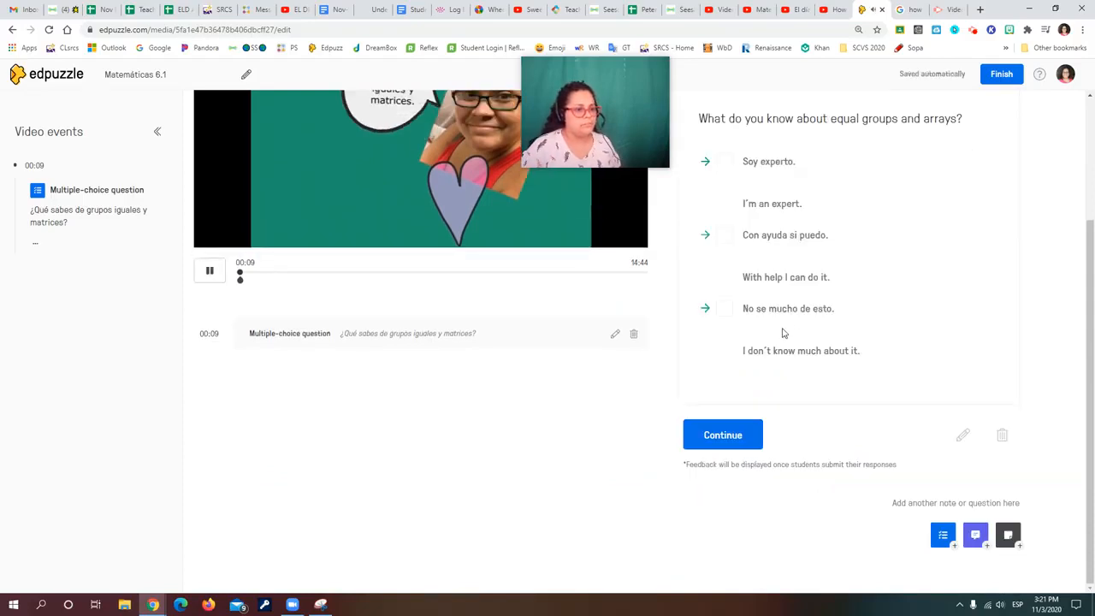
{"action": "left_click_drag", "start_coordinate": [614, 94], "coordinate": [583, 207]}
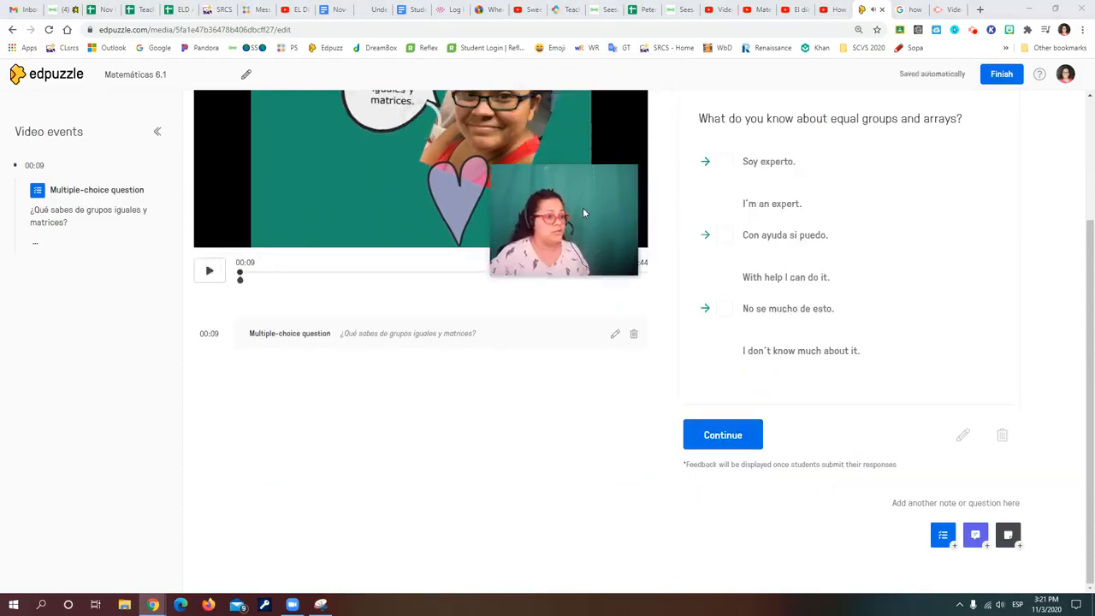
Continue past the saved multiple-choice question and pause the video at 00:12
{"action": "scroll", "coordinate": [758, 205], "scroll_direction": "up", "scroll_amount": 2}
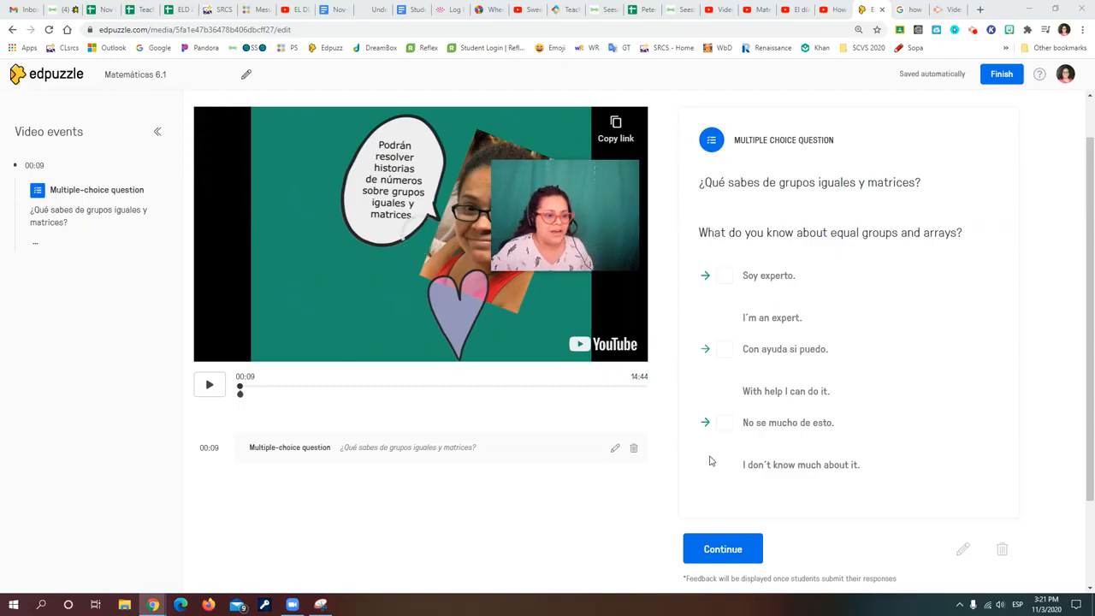
{"action": "left_click", "coordinate": [723, 549]}
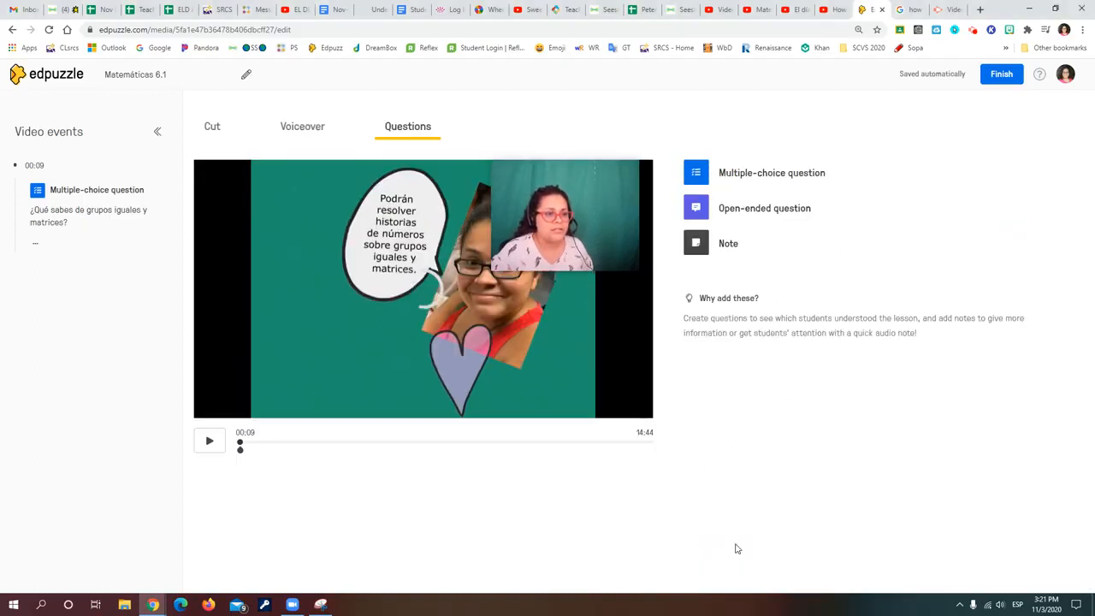
{"action": "scroll", "coordinate": [892, 489], "scroll_direction": "down", "scroll_amount": 2}
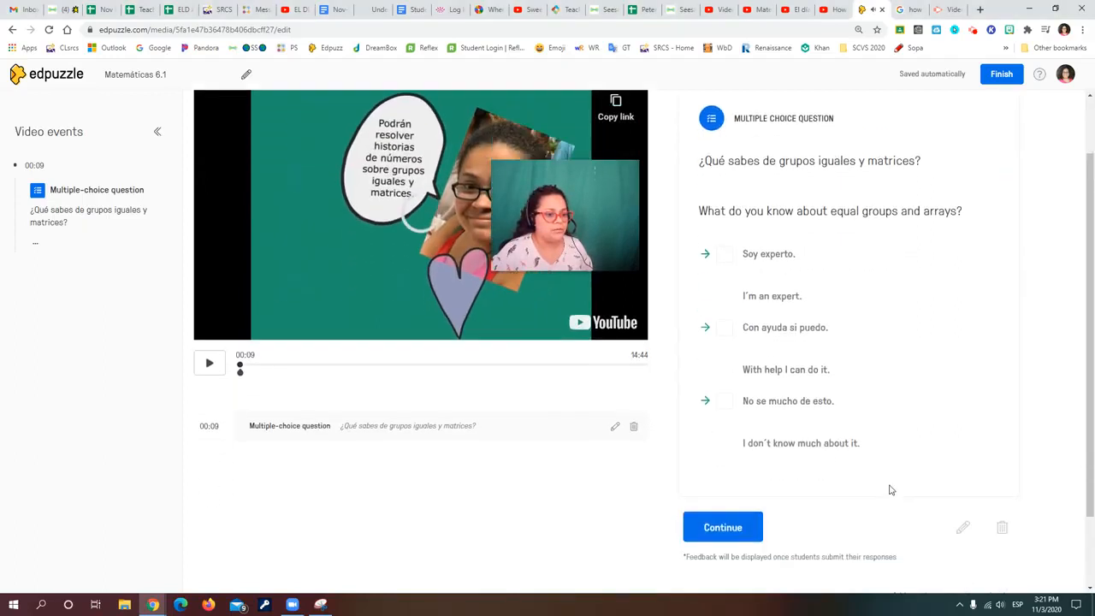
{"action": "left_click", "coordinate": [717, 436]}
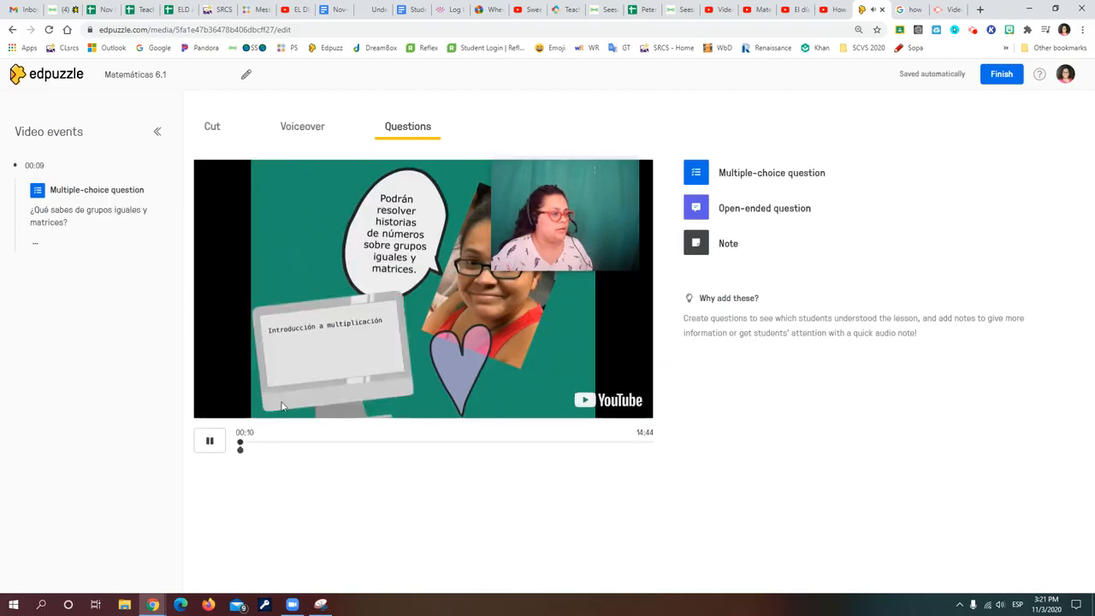
{"action": "left_click", "coordinate": [211, 443]}
{"action": "left_click_drag", "start_coordinate": [555, 222], "coordinate": [216, 238]}
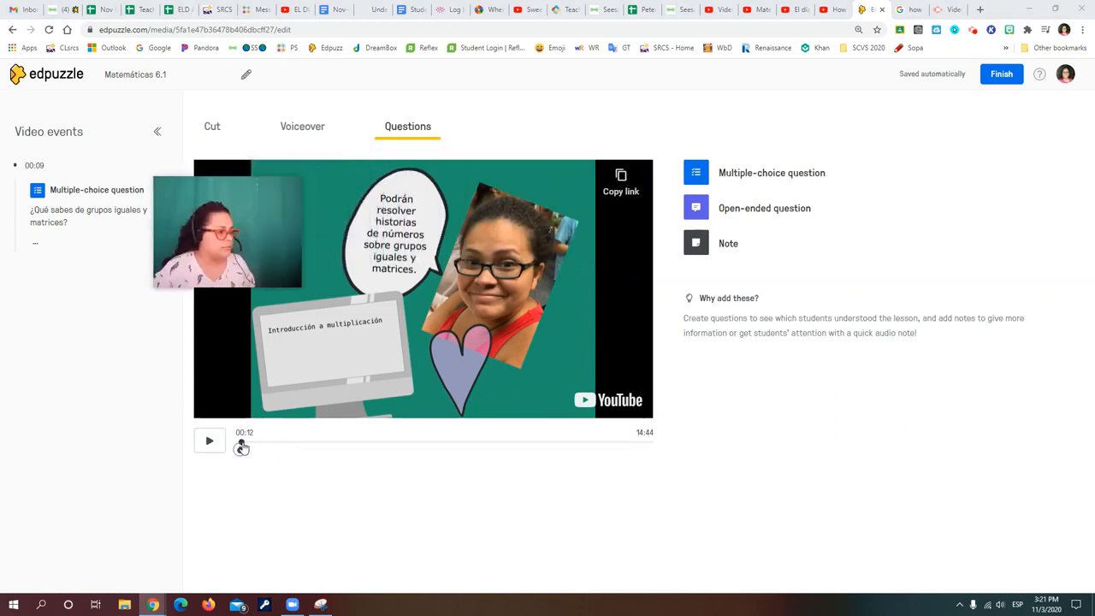
Skip ahead to about 01:11 and play until the question mark shows beside the dot array, pausing at about 01:26
{"action": "mouse_move", "coordinate": [242, 445]}
{"action": "left_mouse_down"}
{"action": "mouse_move", "coordinate": [296, 445]}
{"action": "mouse_move", "coordinate": [270, 444]}
{"action": "left_mouse_up"}
{"action": "left_click", "coordinate": [208, 441]}
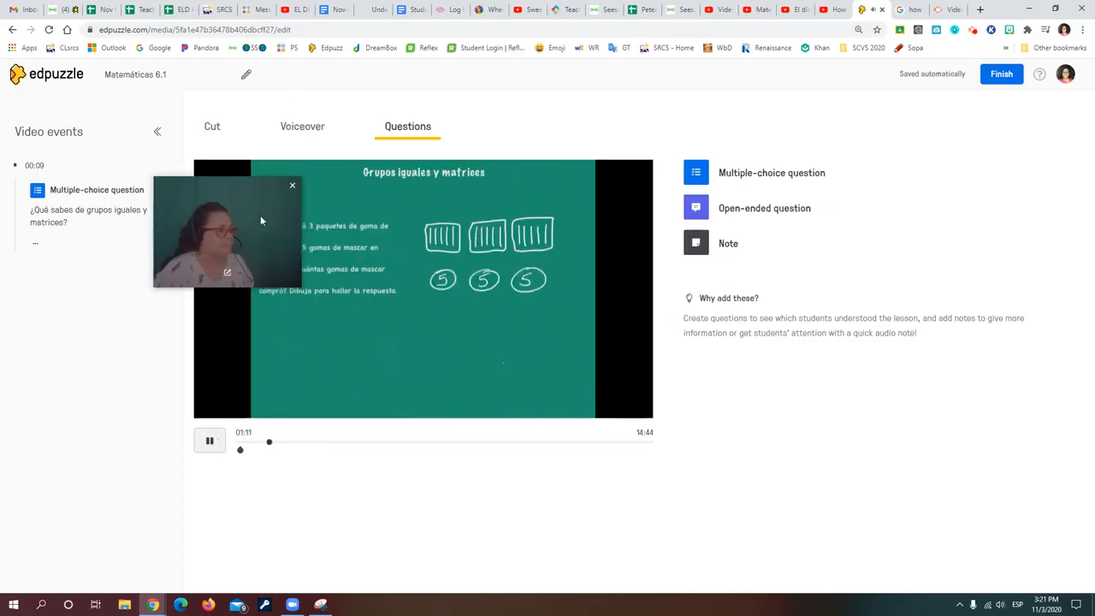
{"action": "left_click_drag", "start_coordinate": [260, 214], "coordinate": [183, 211]}
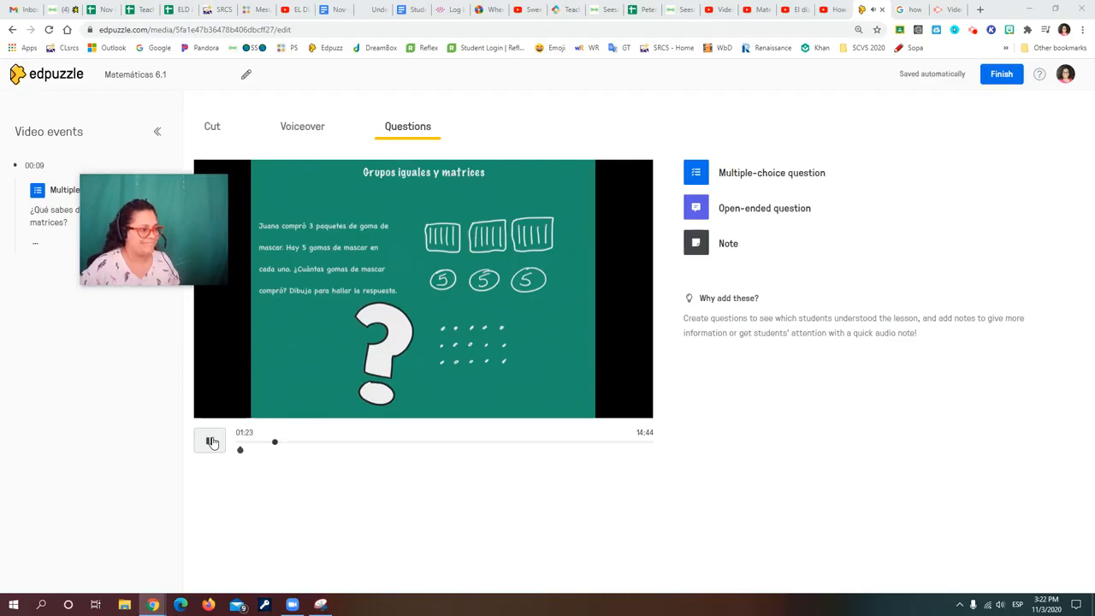
{"action": "left_click", "coordinate": [211, 441]}
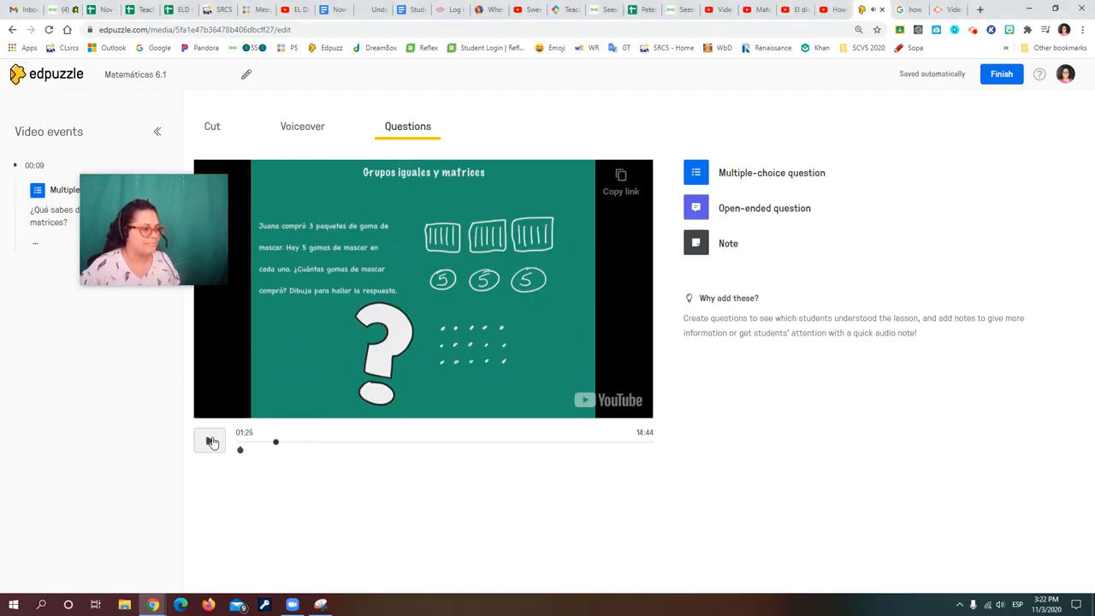
{"action": "left_click", "coordinate": [696, 174]}
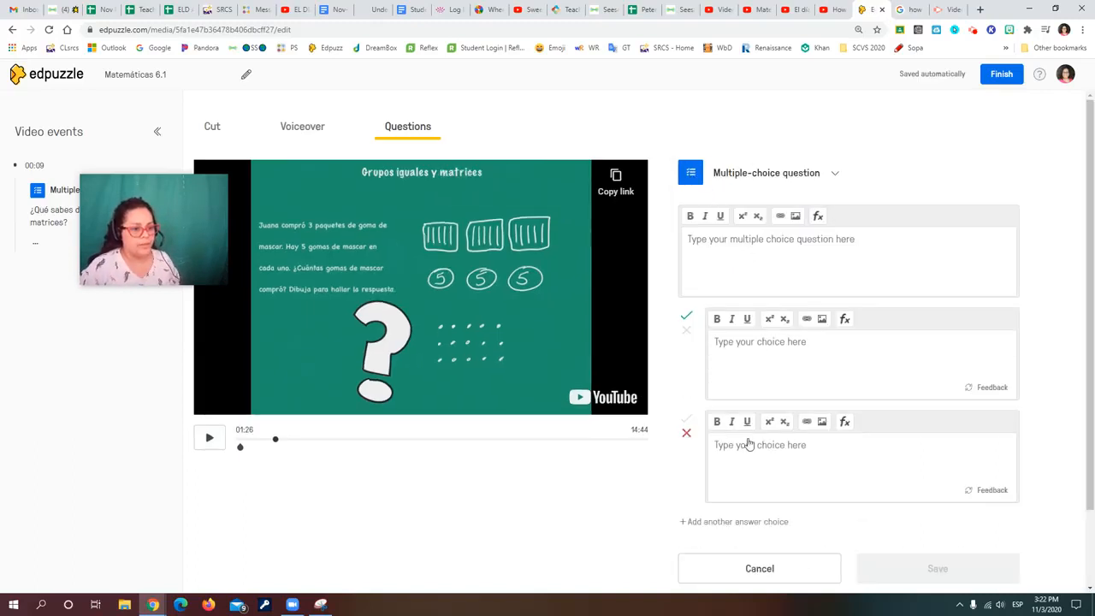
{"action": "left_click", "coordinate": [743, 522]}
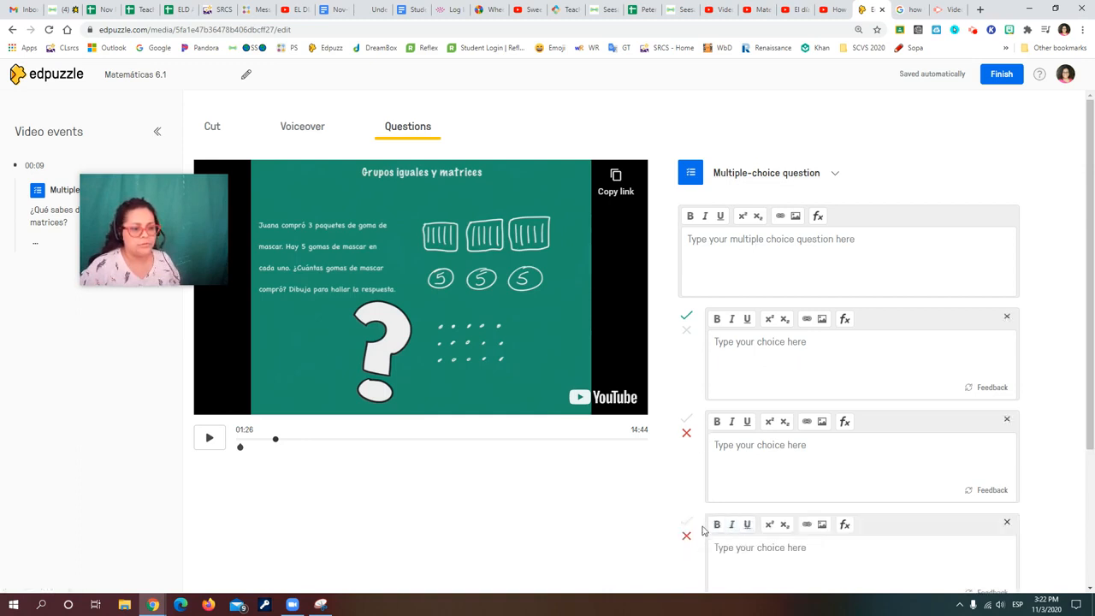
{"action": "scroll", "coordinate": [796, 347], "scroll_direction": "down", "scroll_amount": 2}
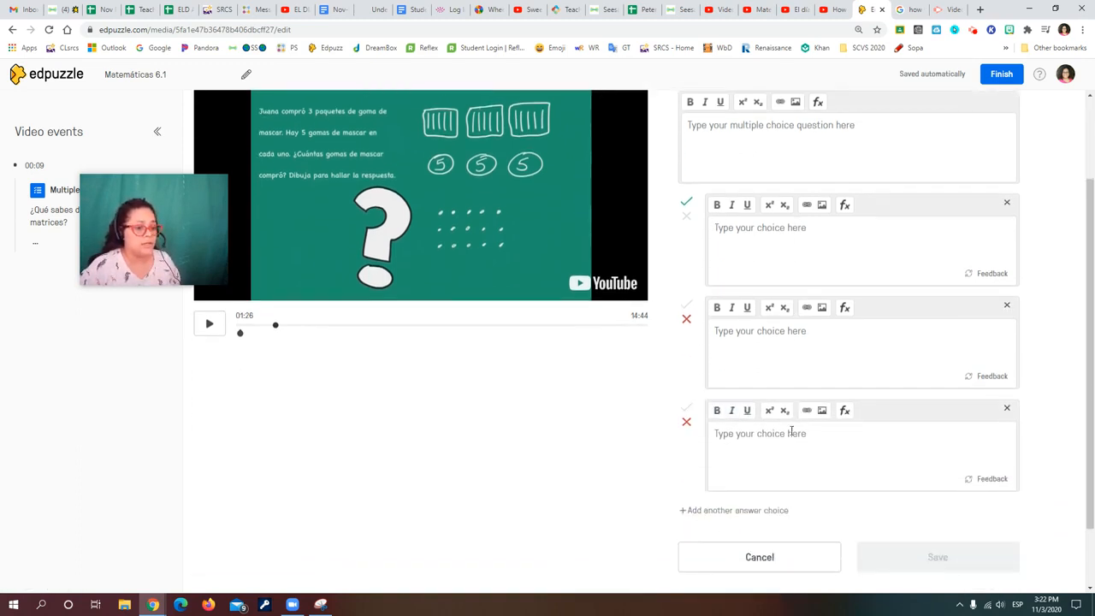
{"action": "scroll", "coordinate": [792, 432], "scroll_direction": "up", "scroll_amount": 2}
Switch to an open-ended question, enter "¿Qué observas?" with "What do you observe?" below it, and save it
{"action": "left_click", "coordinate": [761, 175]}
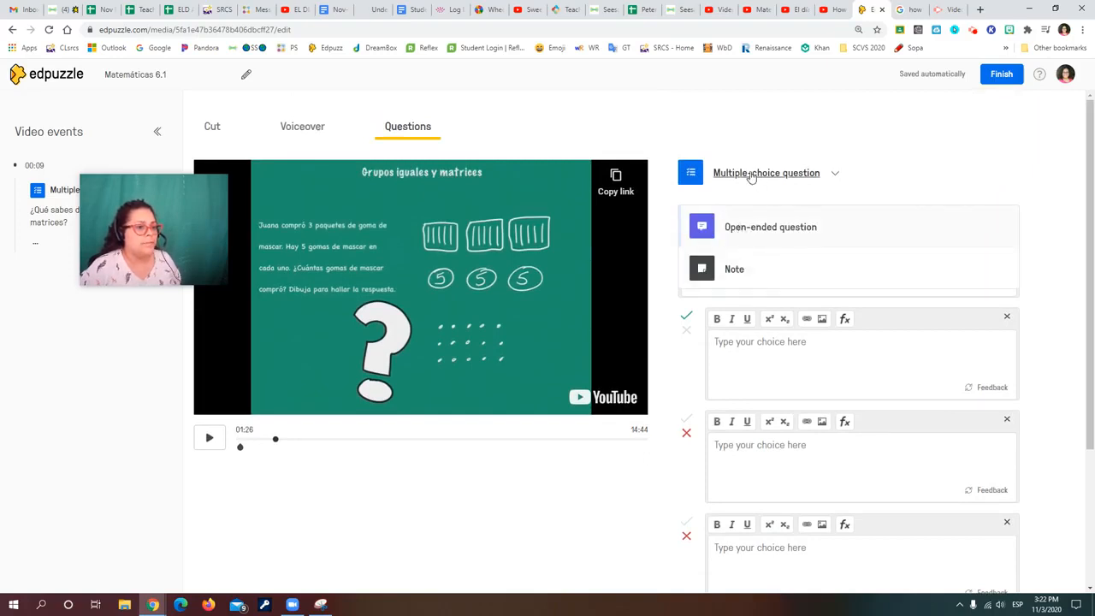
{"action": "left_click", "coordinate": [754, 238]}
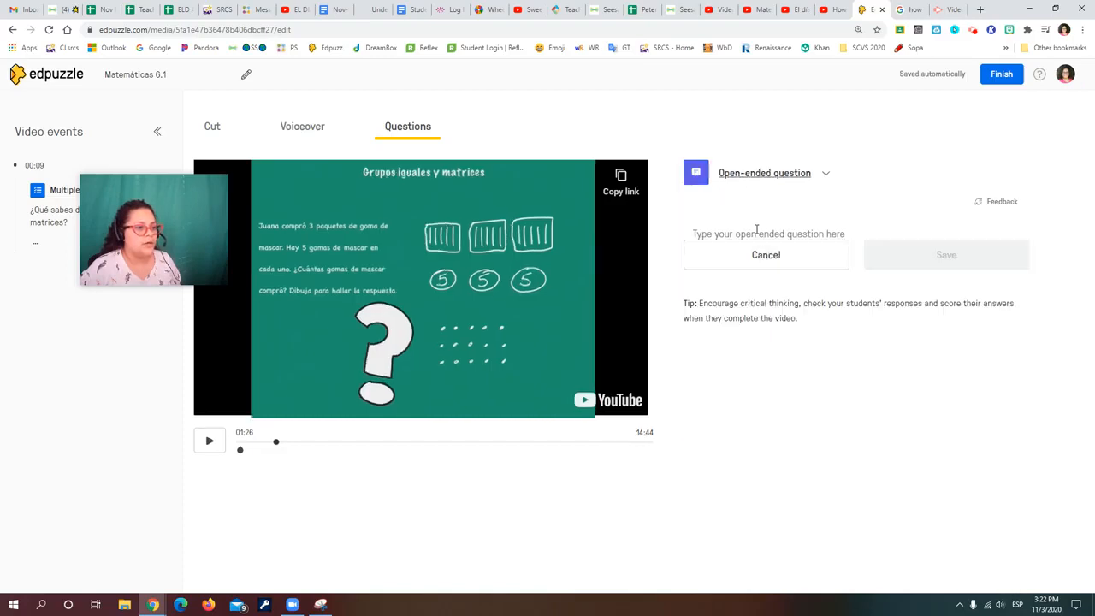
{"action": "type", "text": "¿?"}
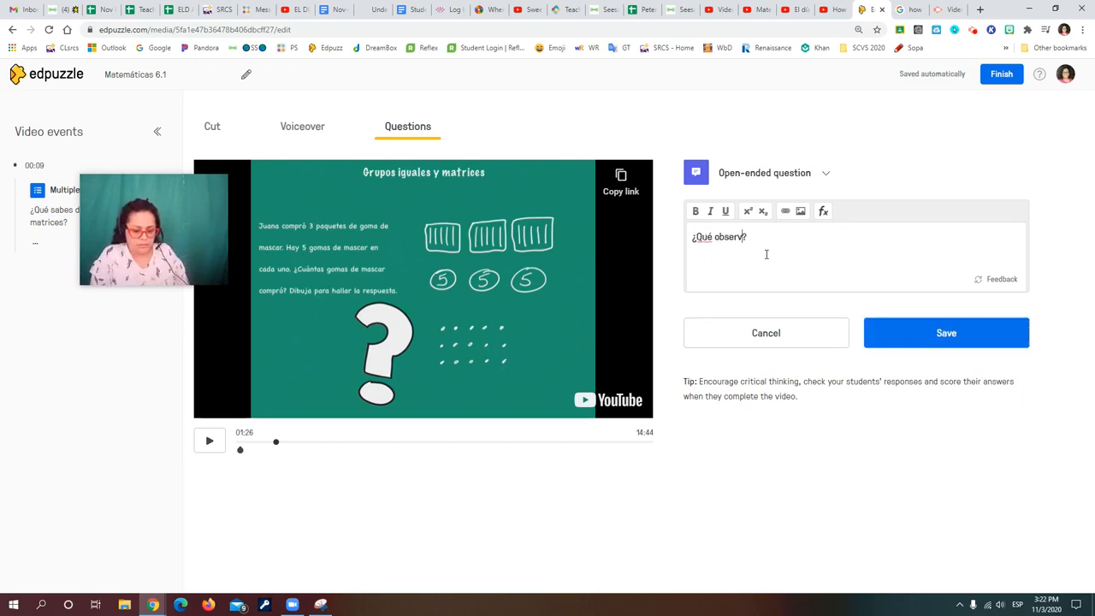
{"action": "key", "text": "Return"}
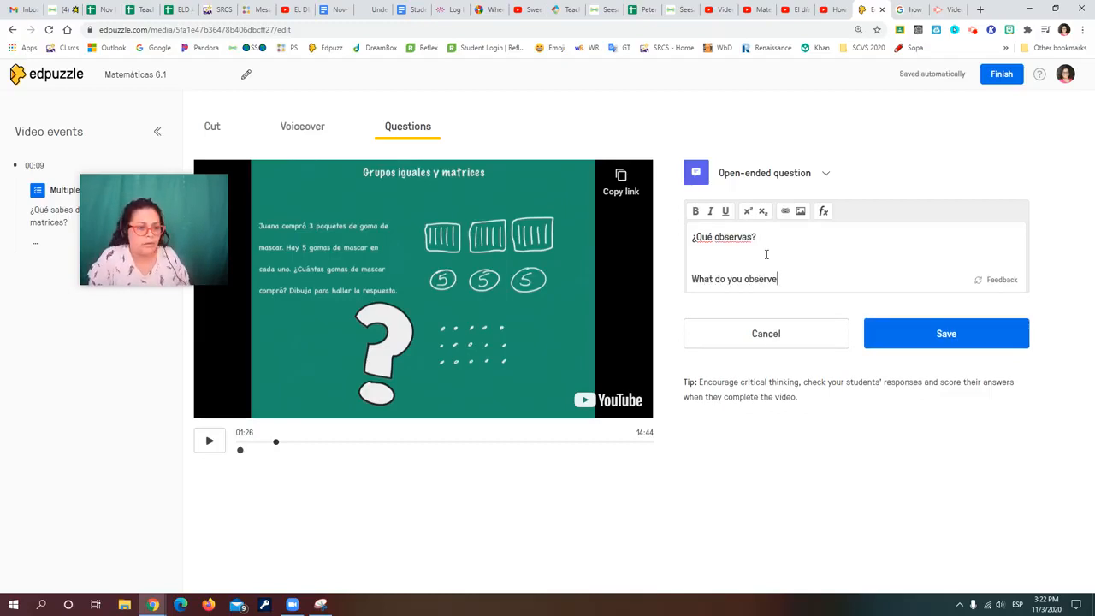
{"action": "left_click", "coordinate": [935, 343]}
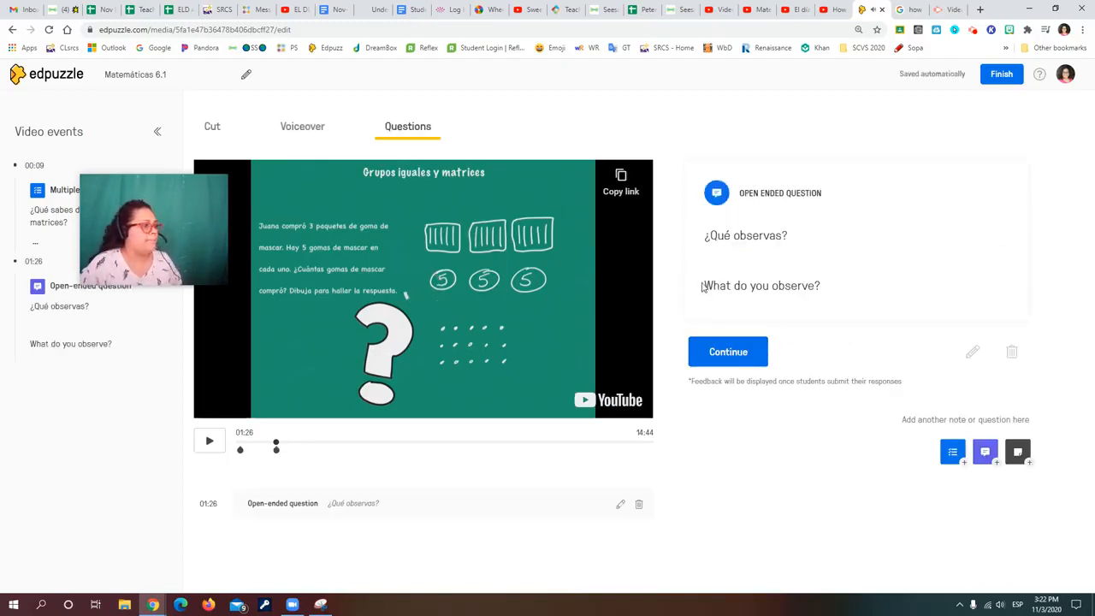
Play on to 01:31, where the video asks what the three drawings have in common, and move the open-ended question there on the Cut timeline
{"action": "left_click", "coordinate": [741, 355]}
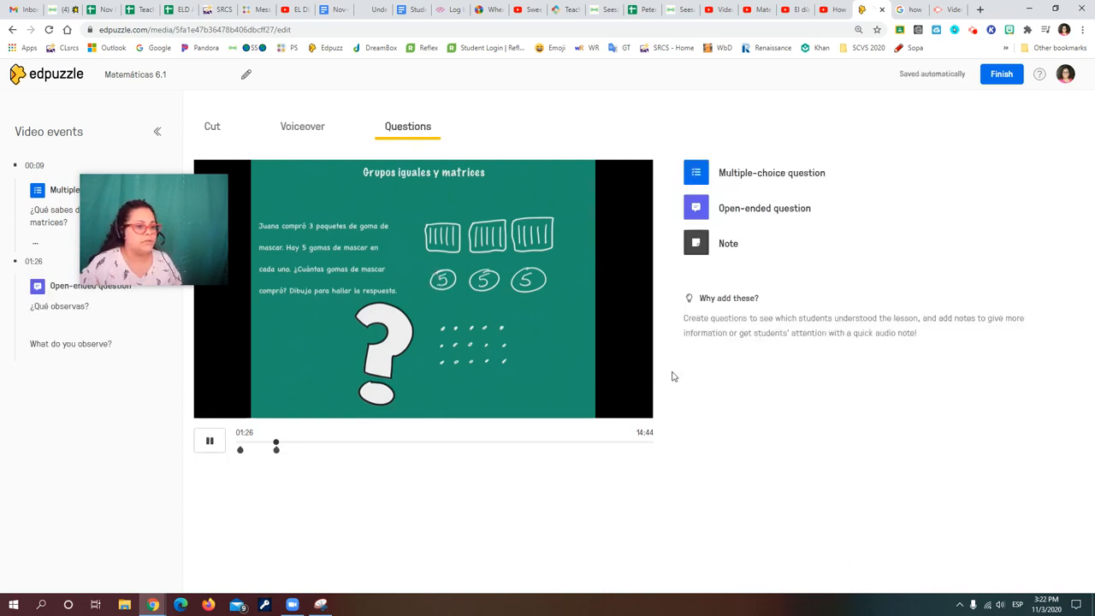
{"action": "left_click", "coordinate": [212, 442]}
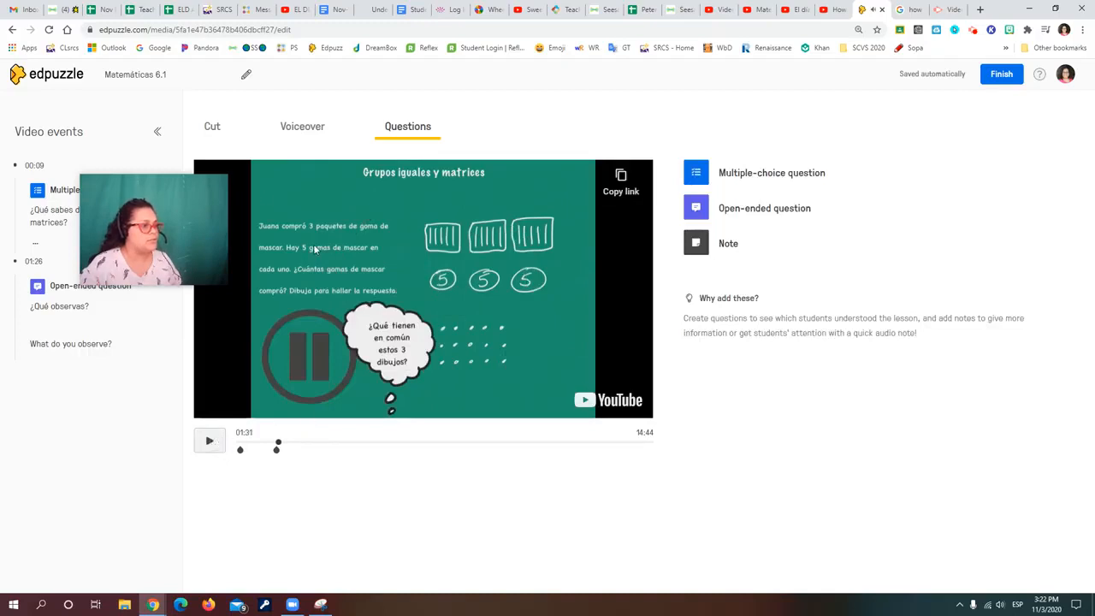
{"action": "left_click", "coordinate": [214, 126]}
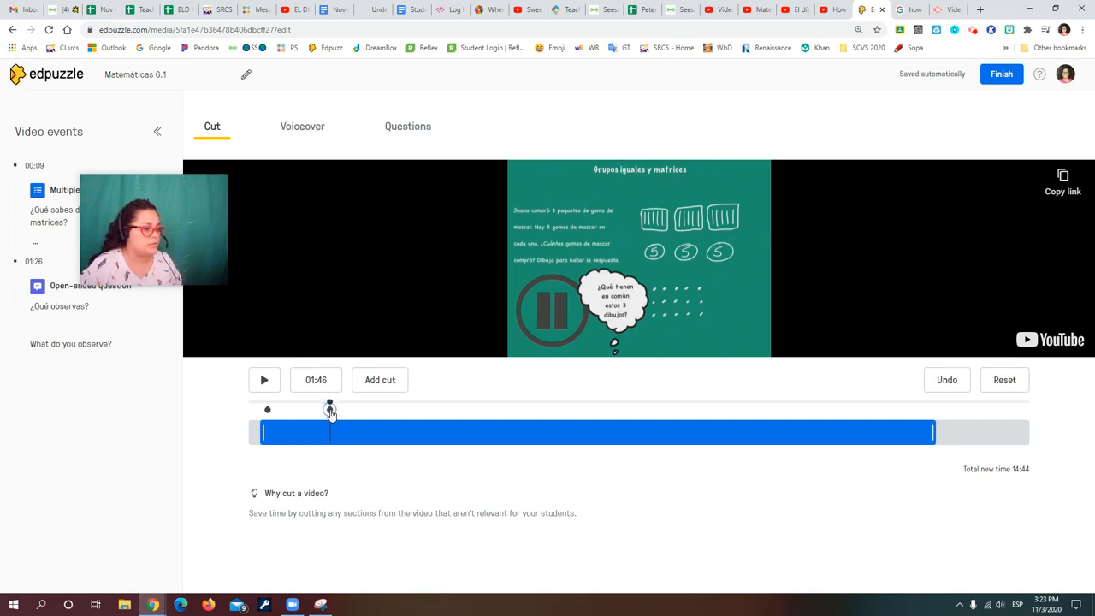
{"action": "left_click_drag", "start_coordinate": [330, 412], "coordinate": [331, 413]}
Advance the video to the fila and columna definitions, pause at 03:37 on the Cut timeline, and return to question editing
{"action": "left_click_drag", "start_coordinate": [329, 408], "coordinate": [411, 408]}
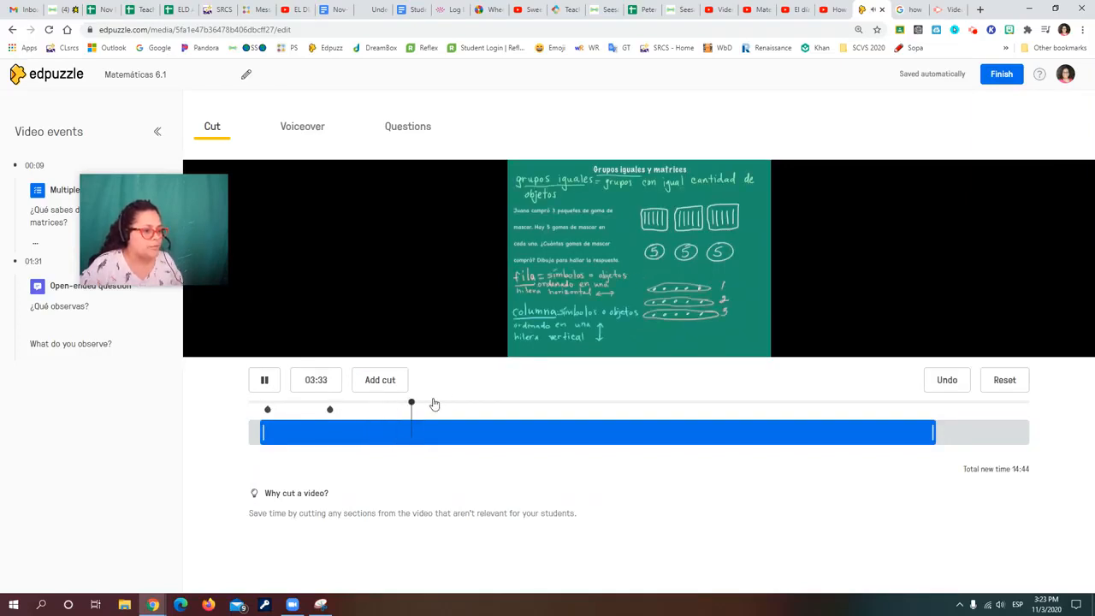
{"action": "left_click", "coordinate": [265, 381]}
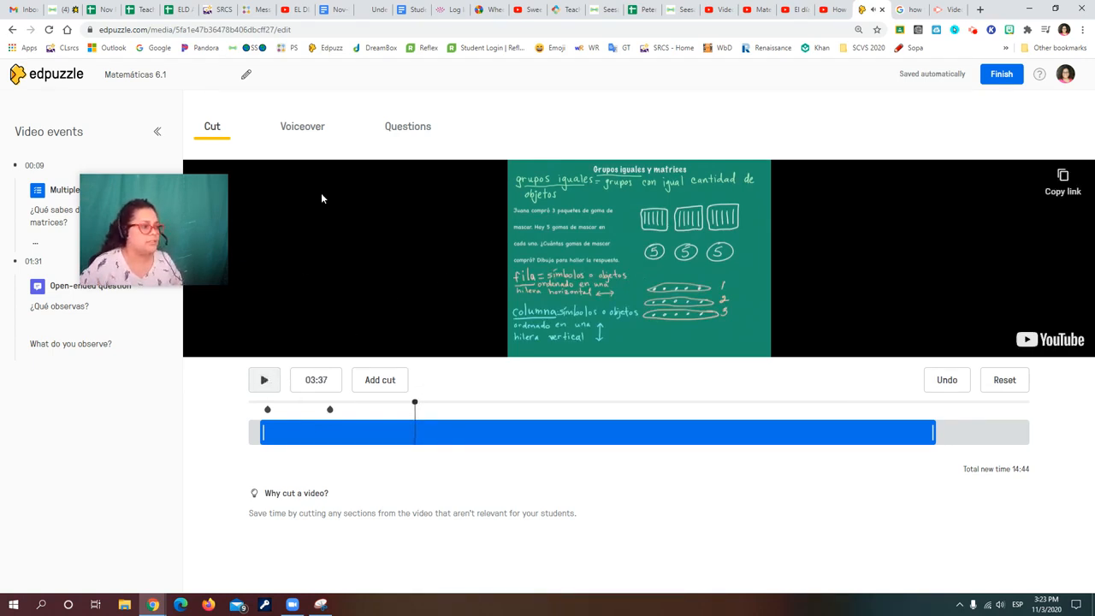
{"action": "left_click", "coordinate": [416, 130]}
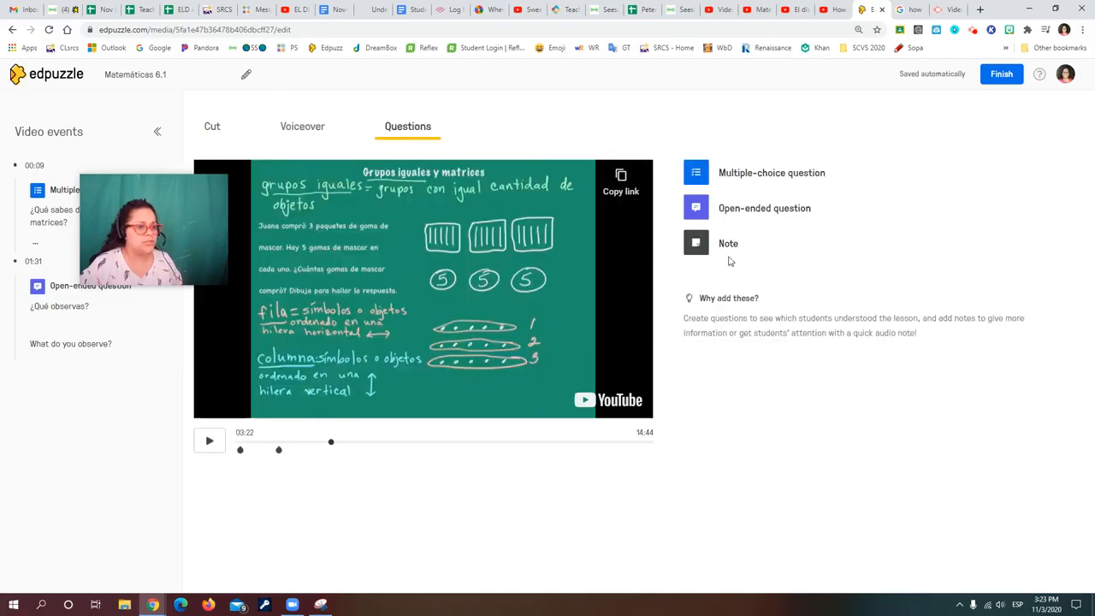
Add a note reading "Fila va de lado en lado." with "Columnas va arriba para abajo." on the next line
{"action": "left_click", "coordinate": [705, 244]}
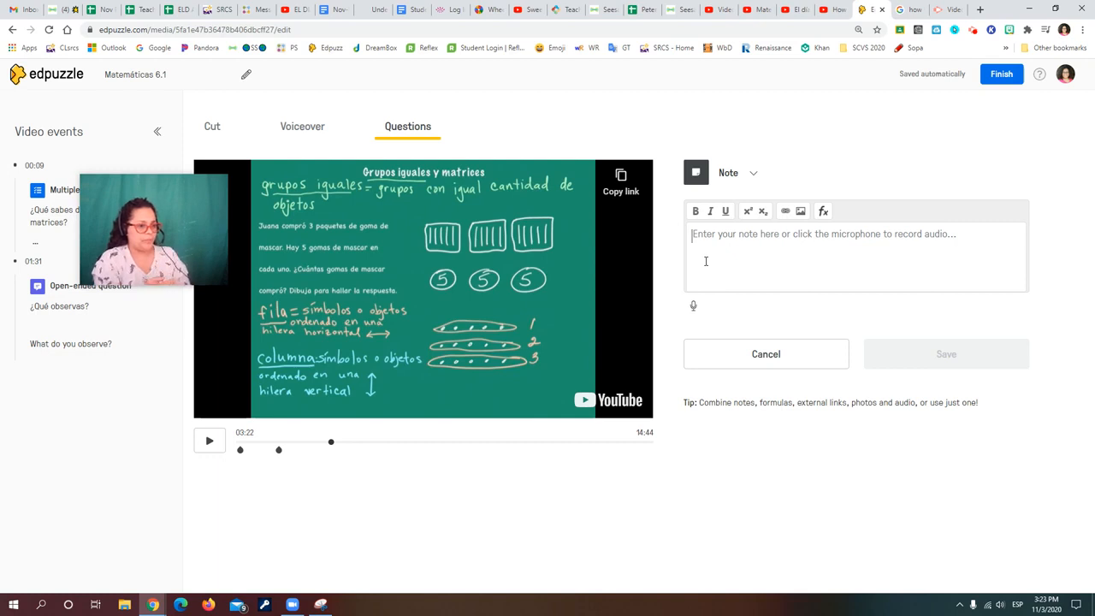
{"action": "type", "text": "fila va de lado en lado."}
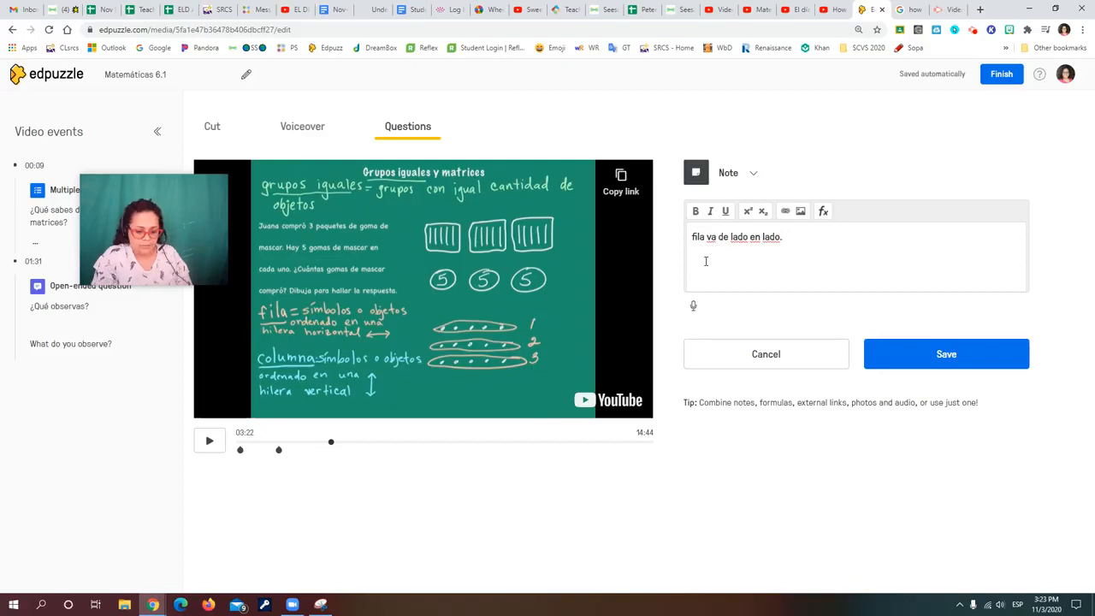
{"action": "type", "text": "umnas"}
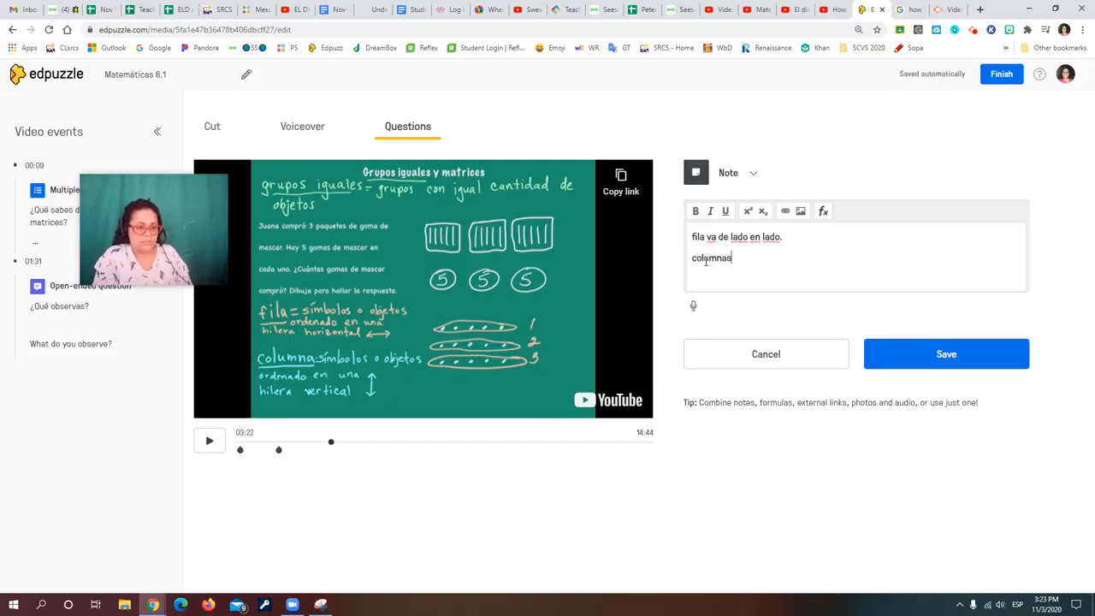
{"action": "type", "text": " va arri"}
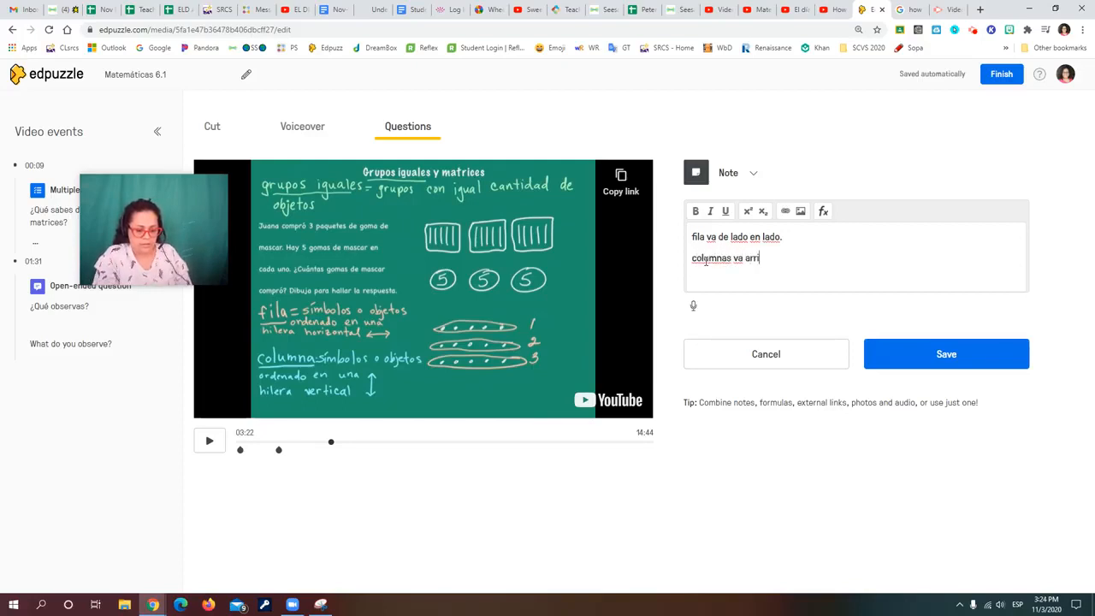
{"action": "type", "text": "ba para abajo."}
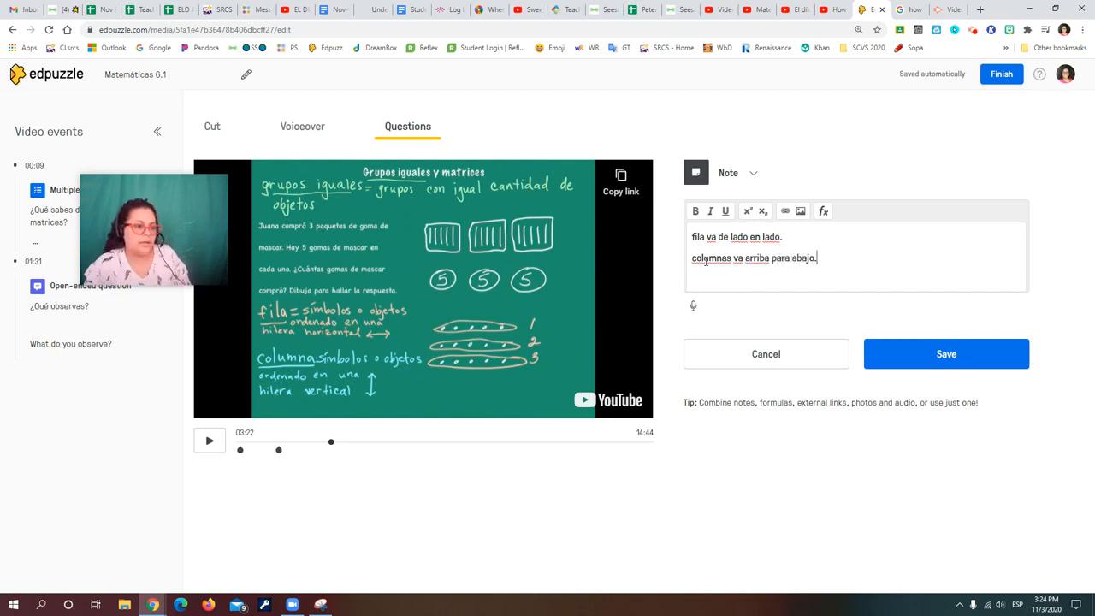
{"action": "type", "text": "F"}
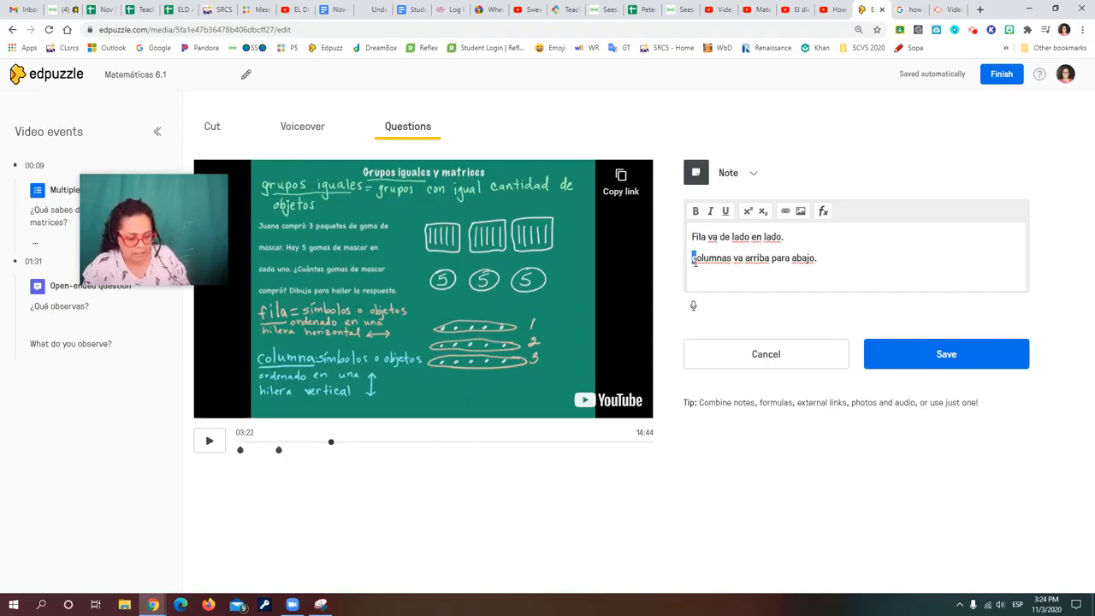
{"action": "type", "text": "C"}
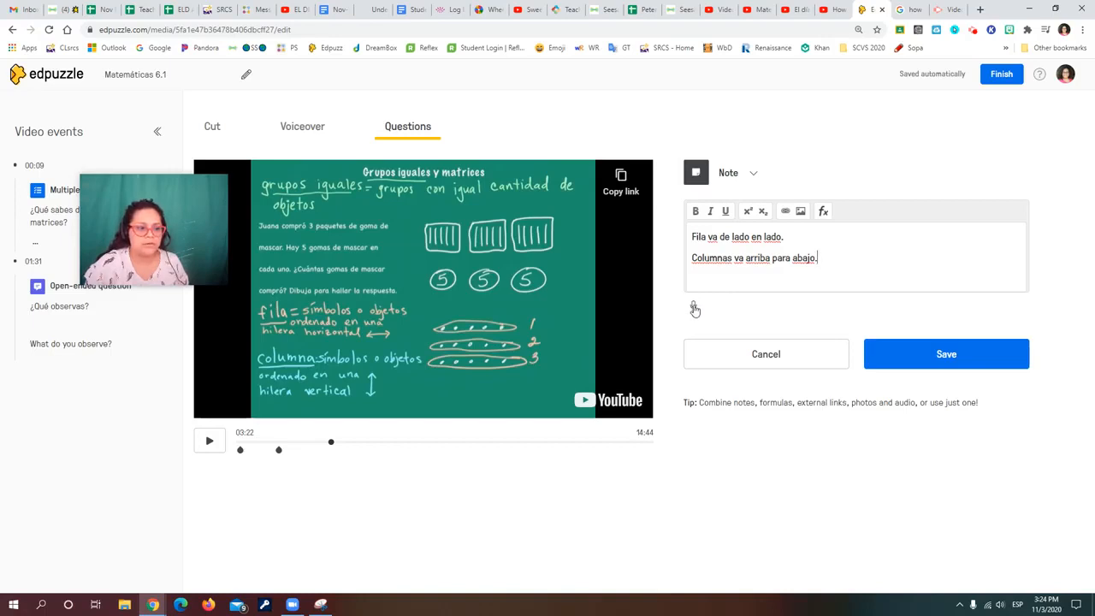
Record an audio message of about 6 seconds for the note and play part of it back
{"action": "left_click", "coordinate": [694, 307]}
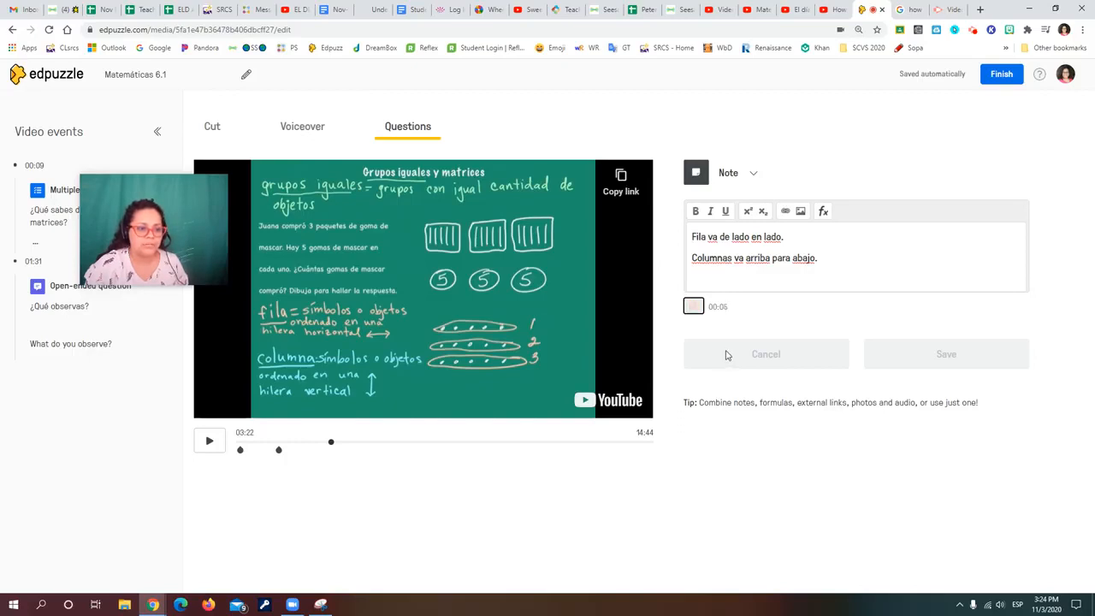
{"action": "left_click", "coordinate": [694, 306]}
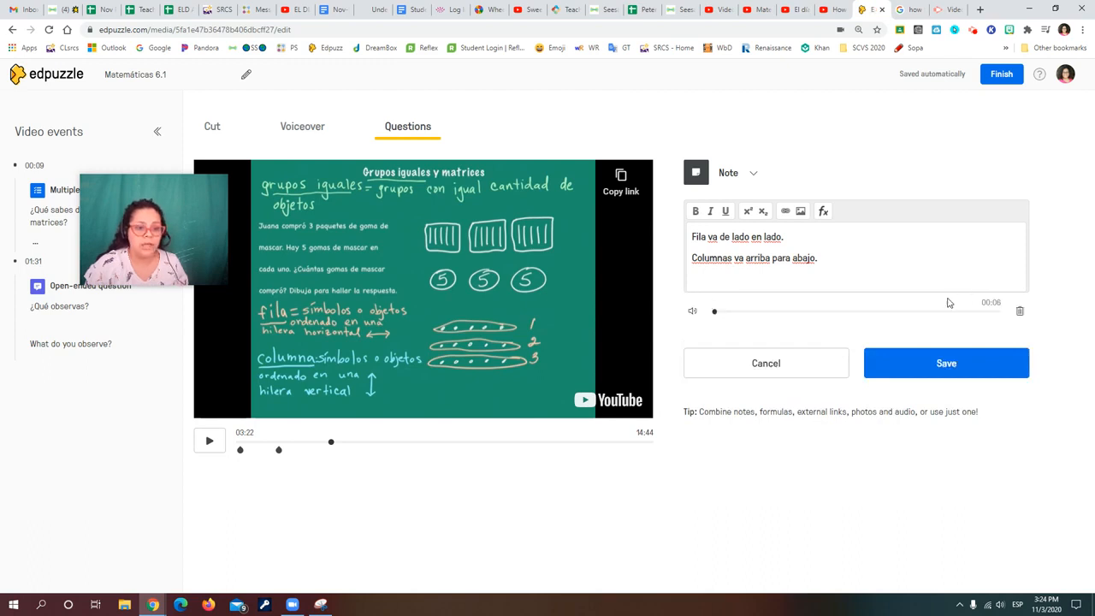
{"action": "left_click", "coordinate": [694, 312]}
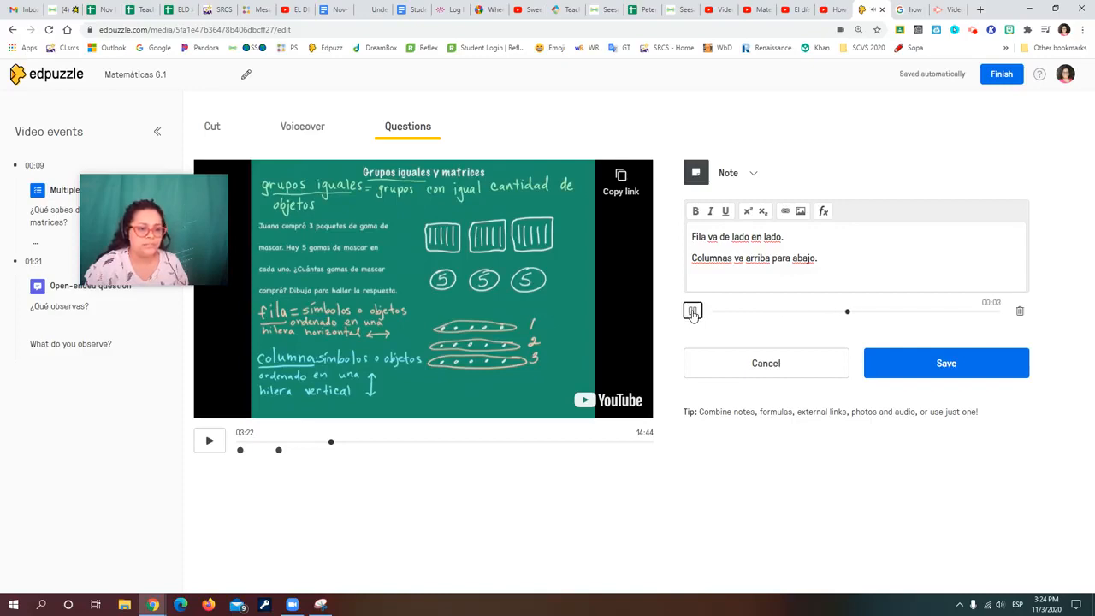
{"action": "left_click", "coordinate": [692, 313]}
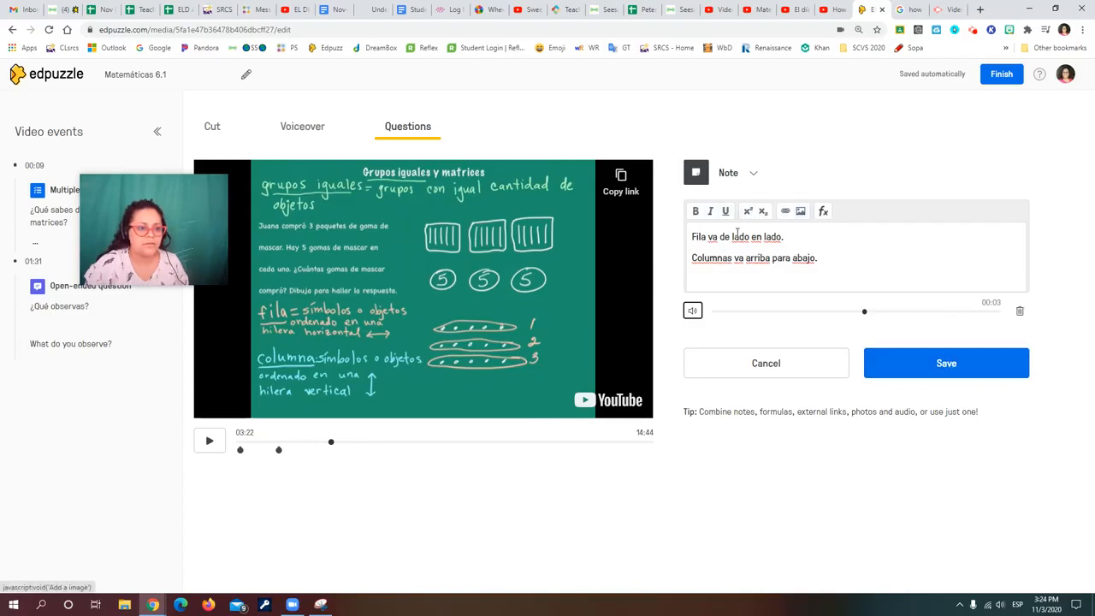
{"action": "left_click", "coordinate": [785, 212]}
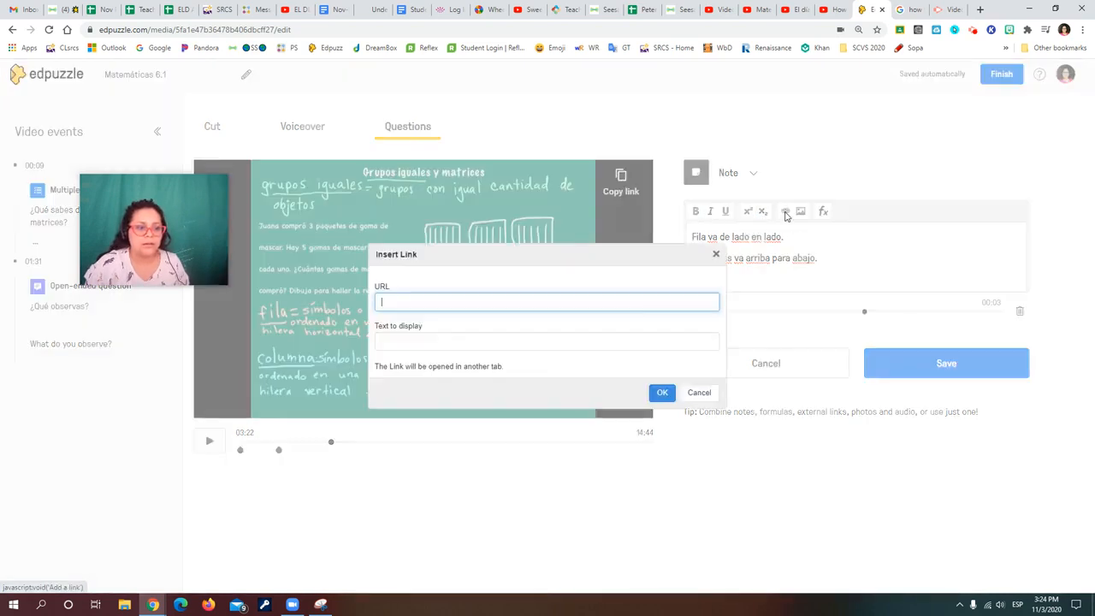
{"action": "left_click", "coordinate": [720, 255]}
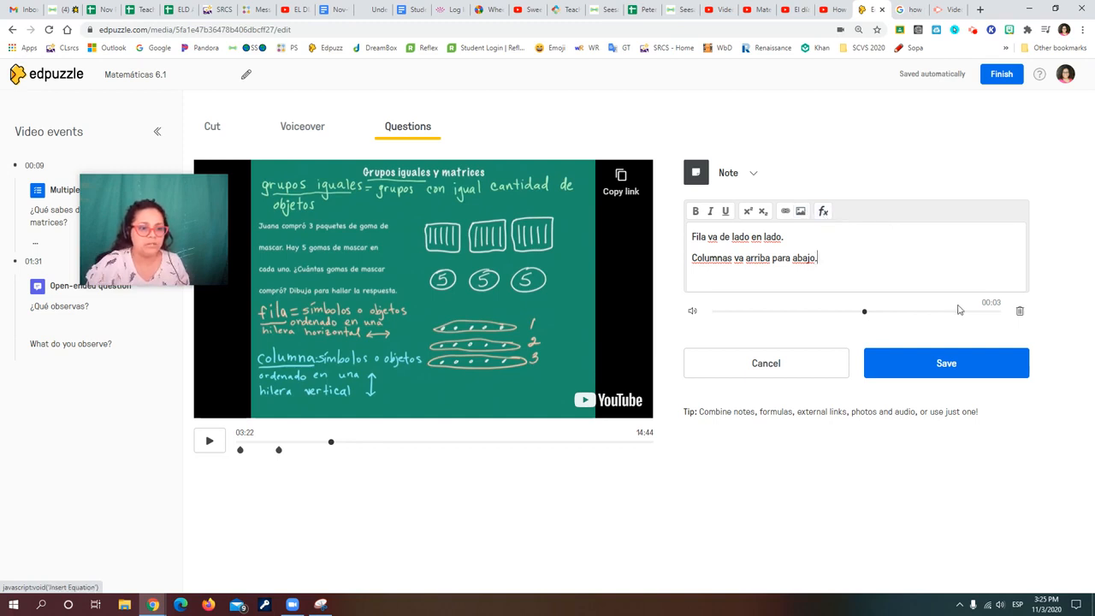
Save the note with its audio message at 03:22 and finish editing the lesson
{"action": "left_click", "coordinate": [943, 364]}
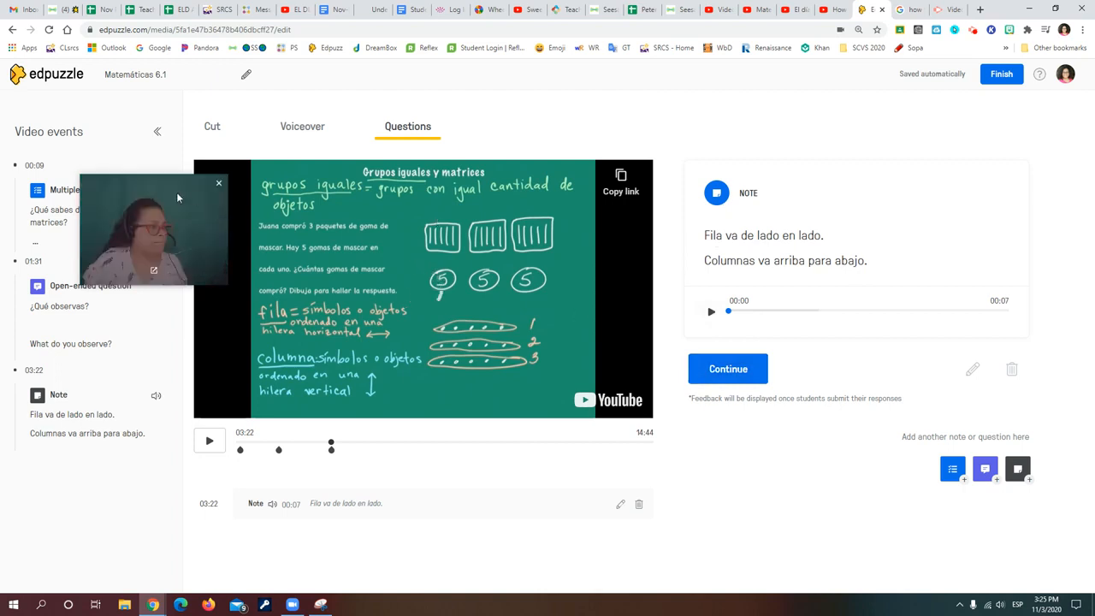
{"action": "left_click_drag", "start_coordinate": [178, 194], "coordinate": [342, 118]}
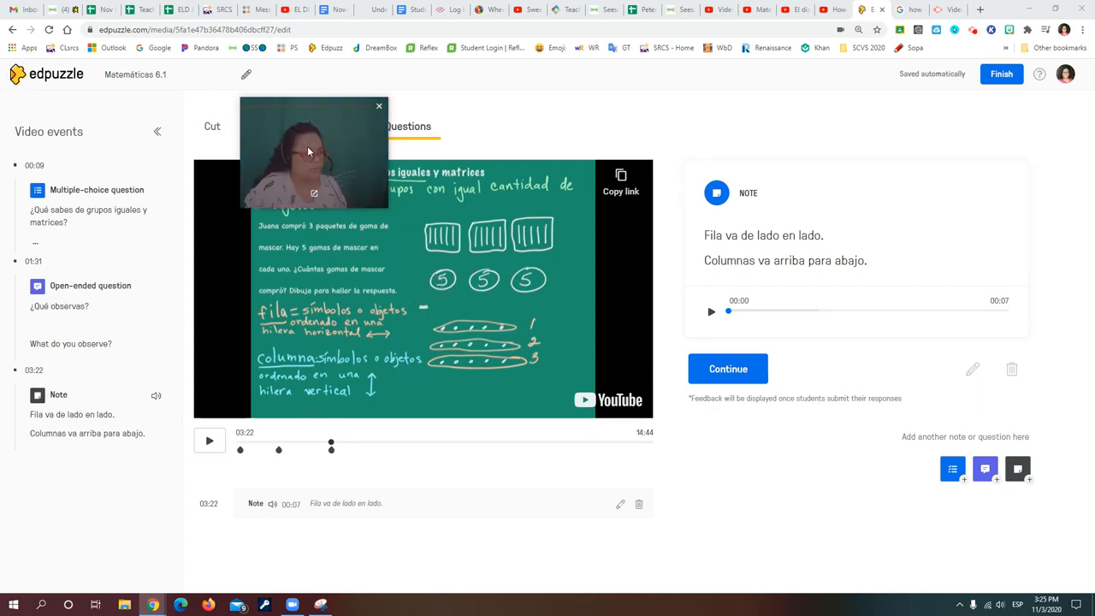
{"action": "left_click_drag", "start_coordinate": [309, 153], "coordinate": [725, 137]}
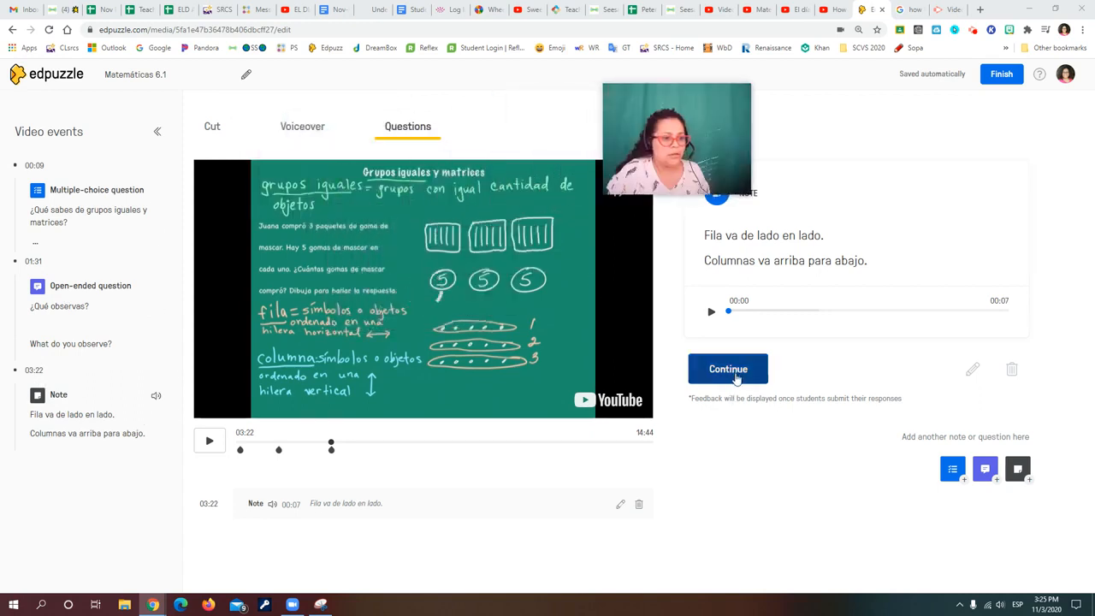
{"action": "left_click", "coordinate": [1003, 74]}
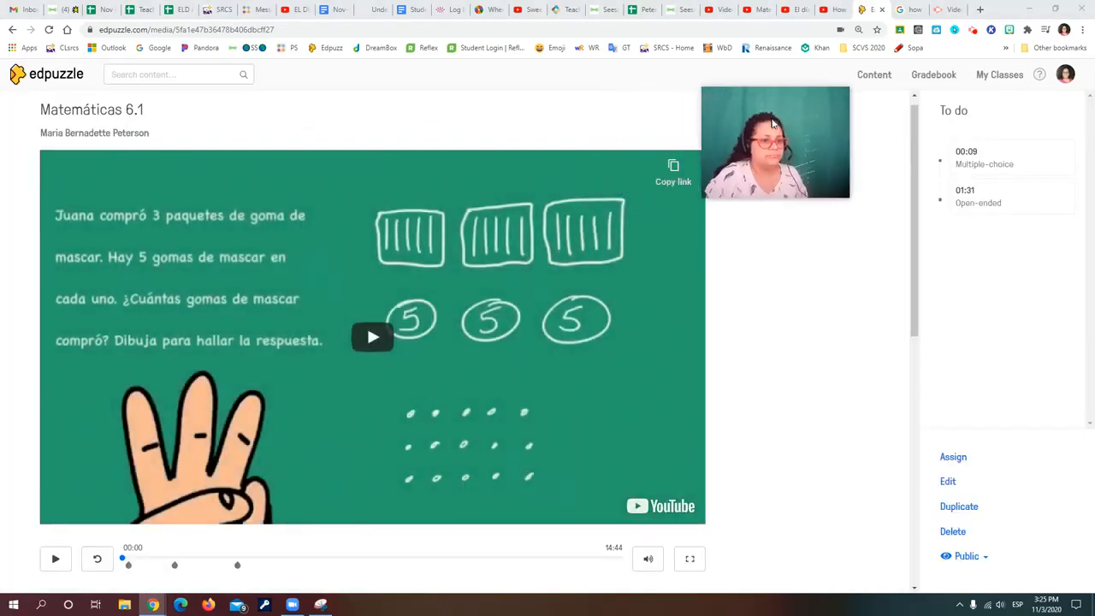
{"action": "left_click_drag", "start_coordinate": [772, 123], "coordinate": [805, 128]}
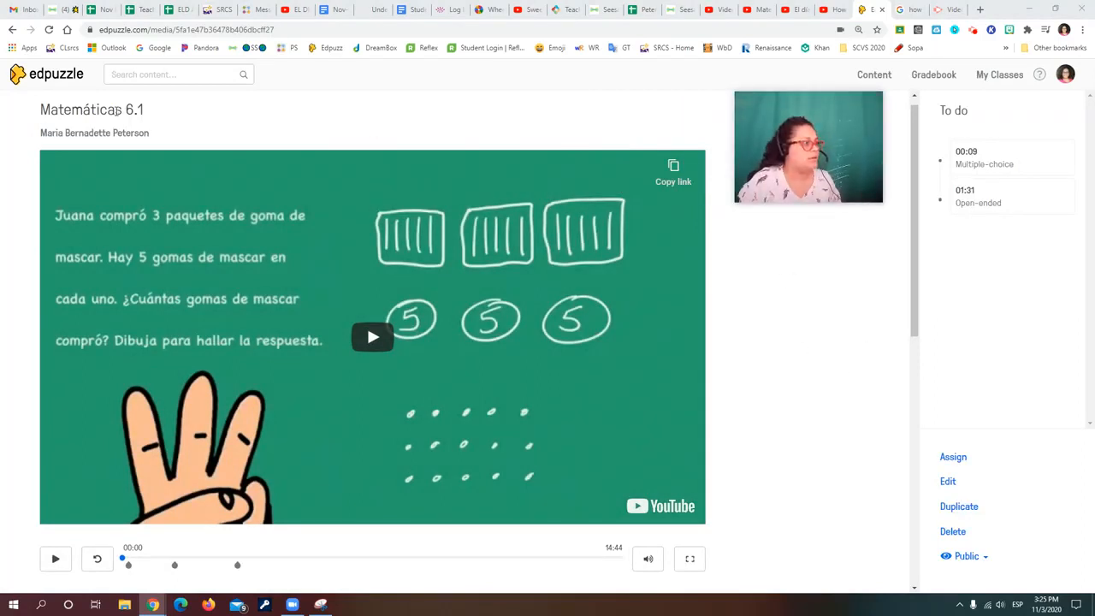
Reopen the lesson for editing, rename it "Matrices nov. 3", and finish editing
{"action": "left_click", "coordinate": [950, 484]}
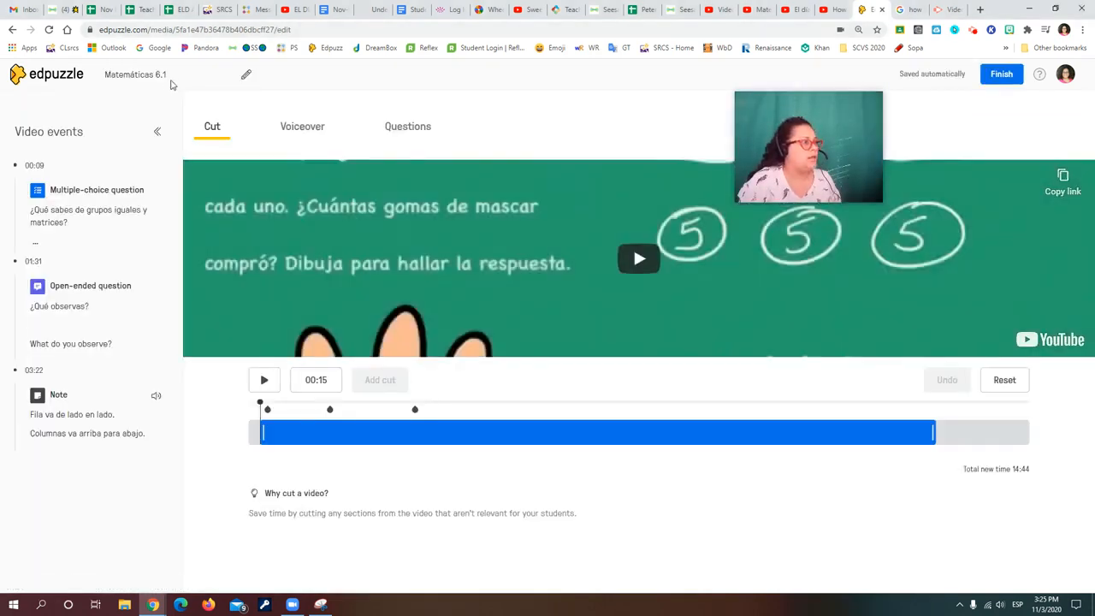
{"action": "left_click", "coordinate": [171, 76]}
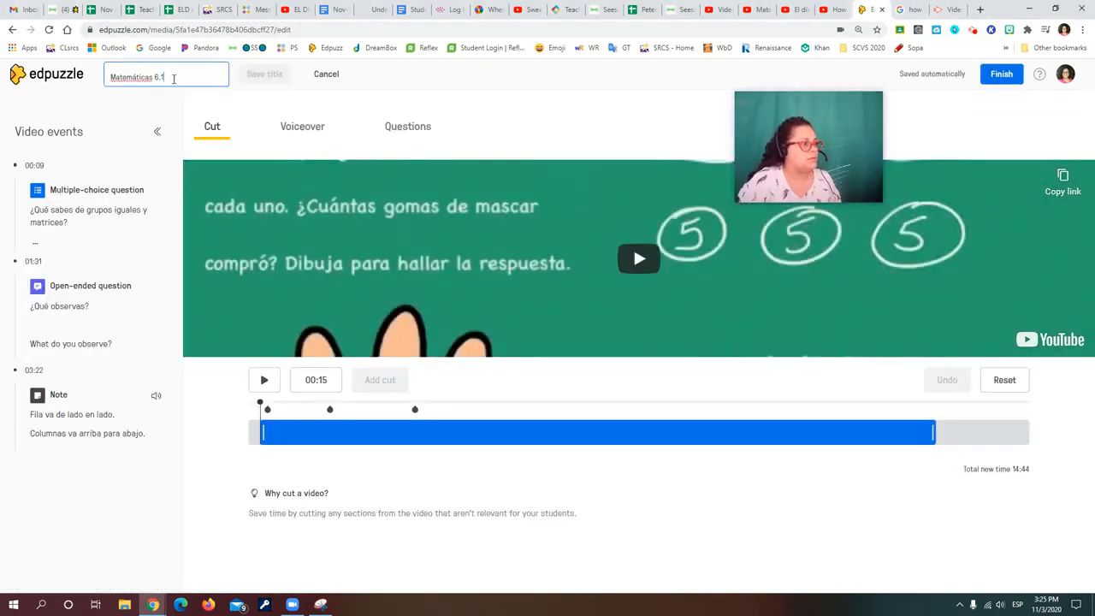
{"action": "left_click_drag", "start_coordinate": [173, 77], "coordinate": [77, 75]}
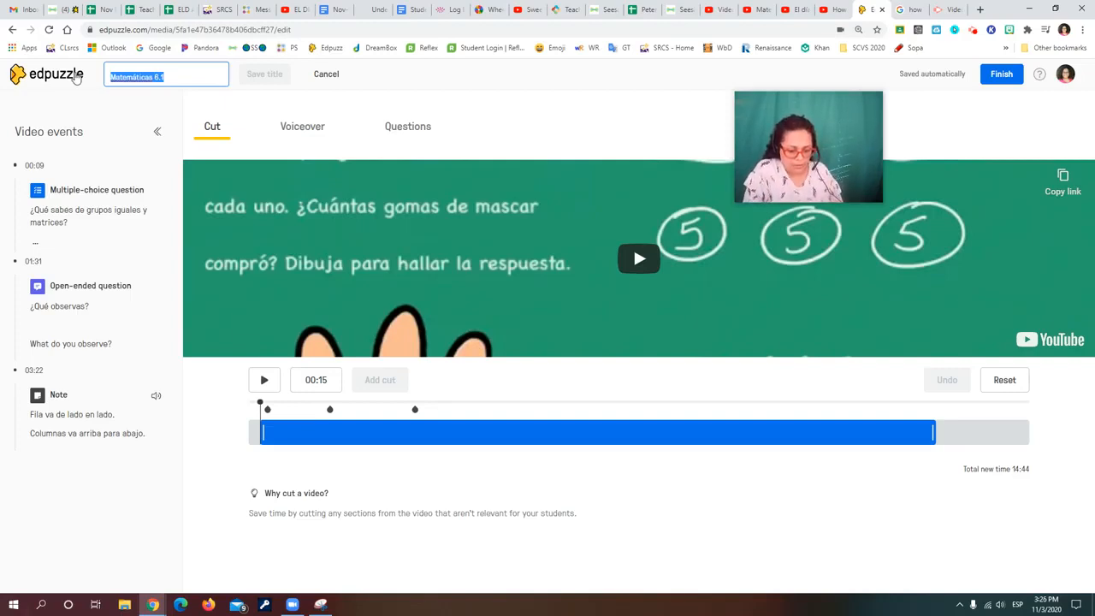
{"action": "type", "text": "Intro"}
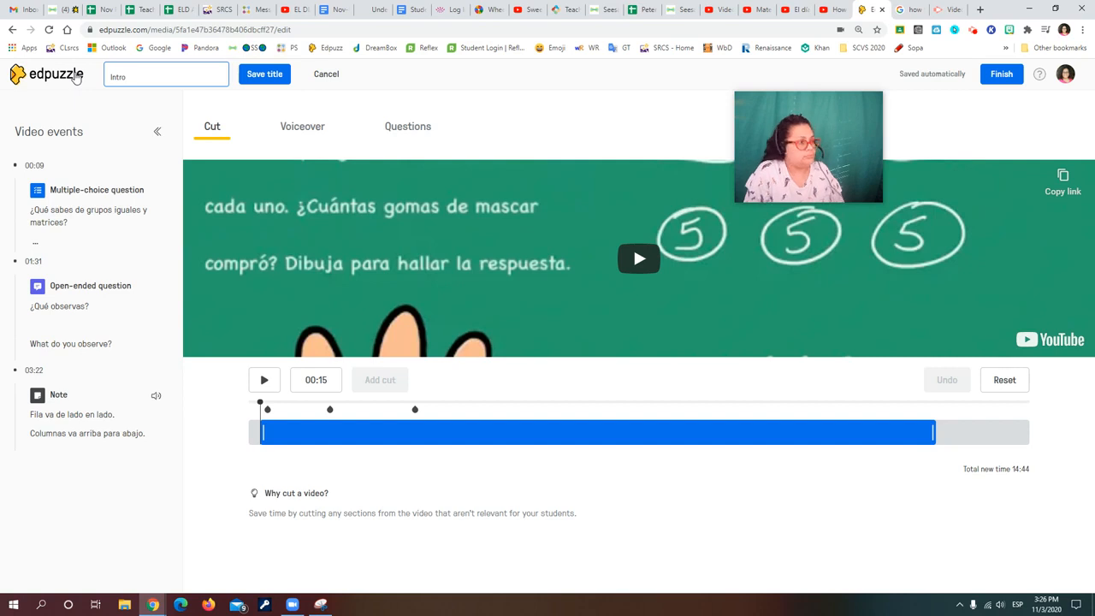
{"action": "type", "text": "Matrices"}
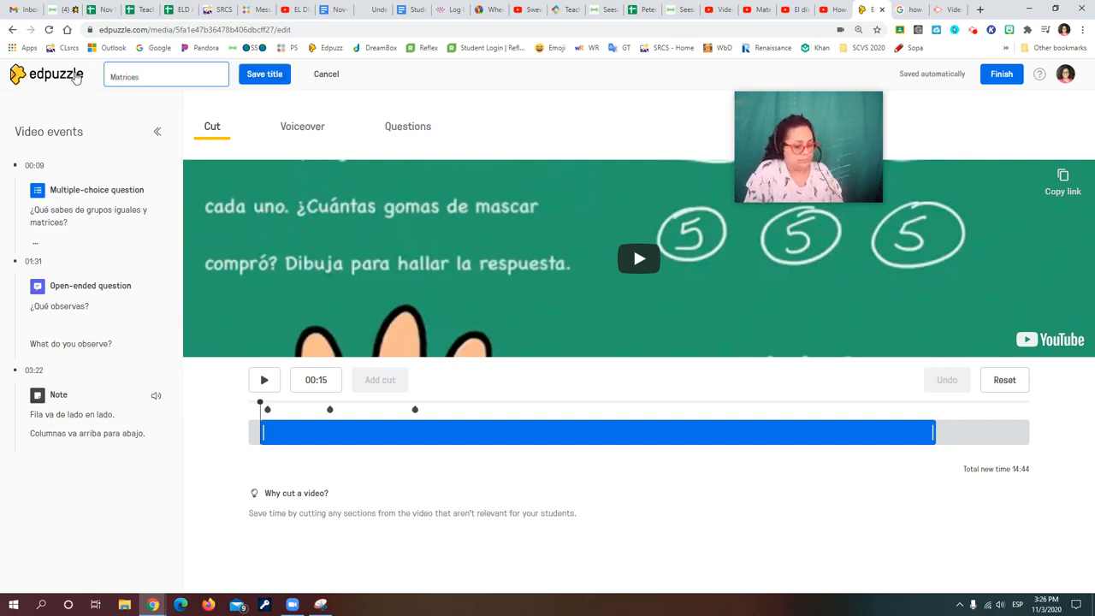
{"action": "type", "text": " y g"}
{"action": "key", "text": "BackSpace"}
{"action": "key", "text": "BackSpace"}
{"action": "key", "text": "BackSpace"}
{"action": "key", "text": "BackSpace"}
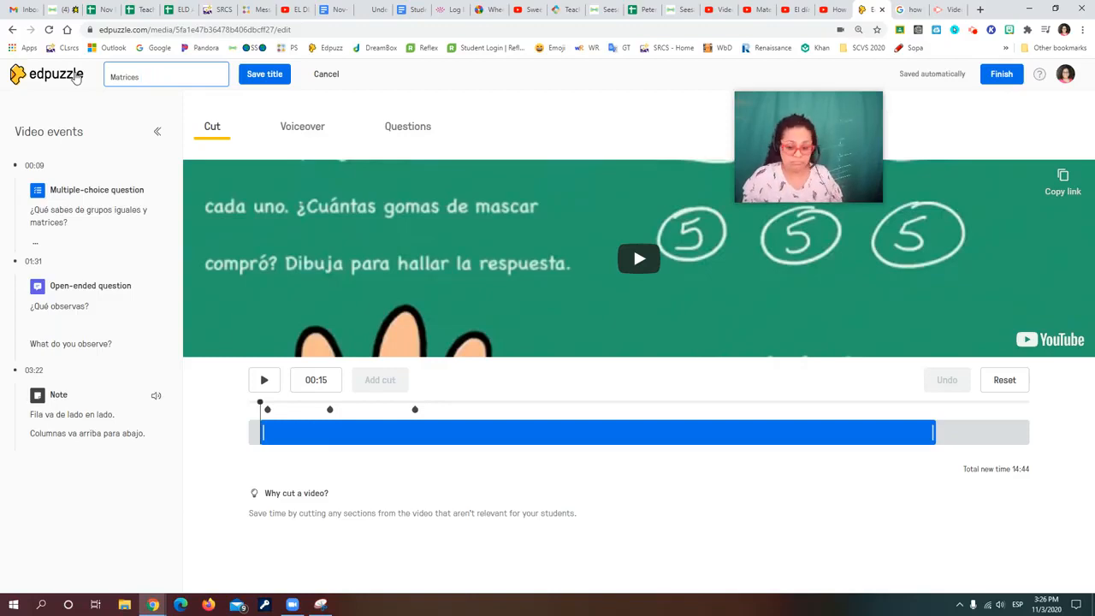
{"action": "type", "text": "nov."}
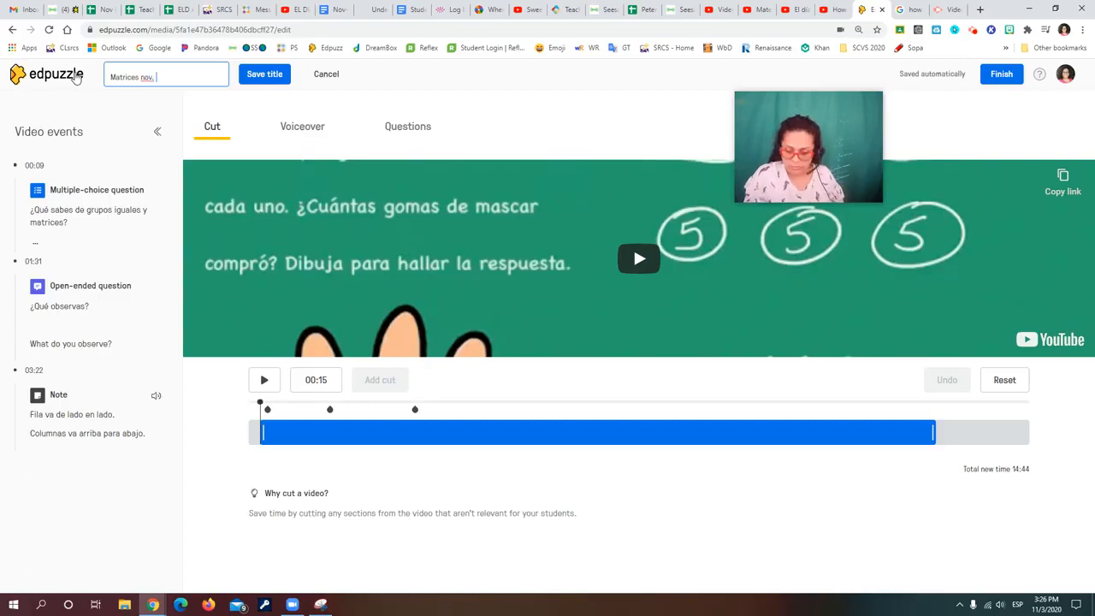
{"action": "type", "text": ", 3"}
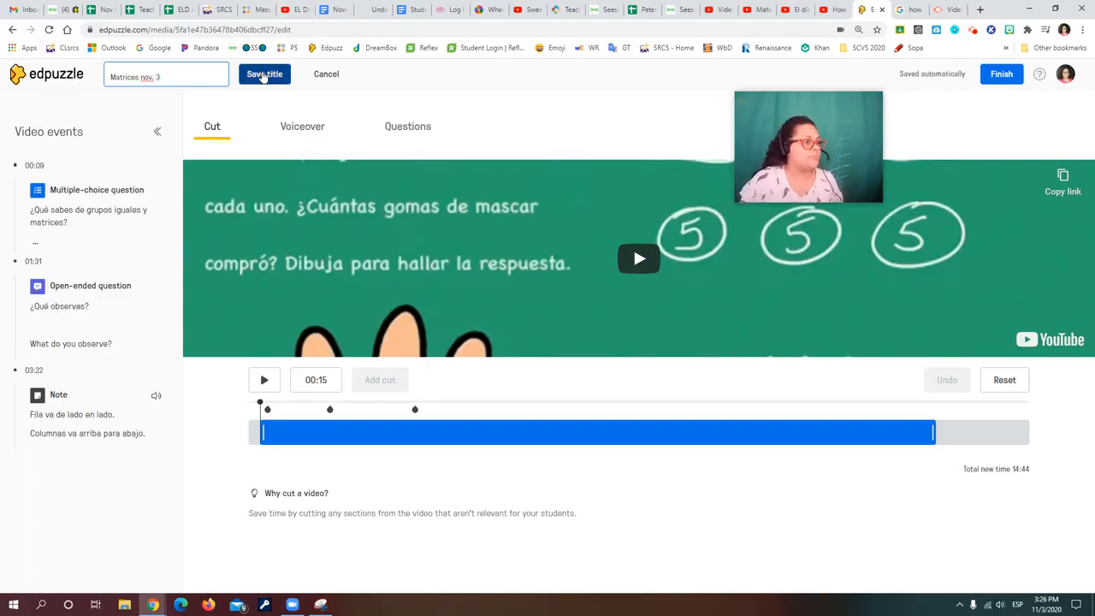
{"action": "left_click", "coordinate": [264, 73]}
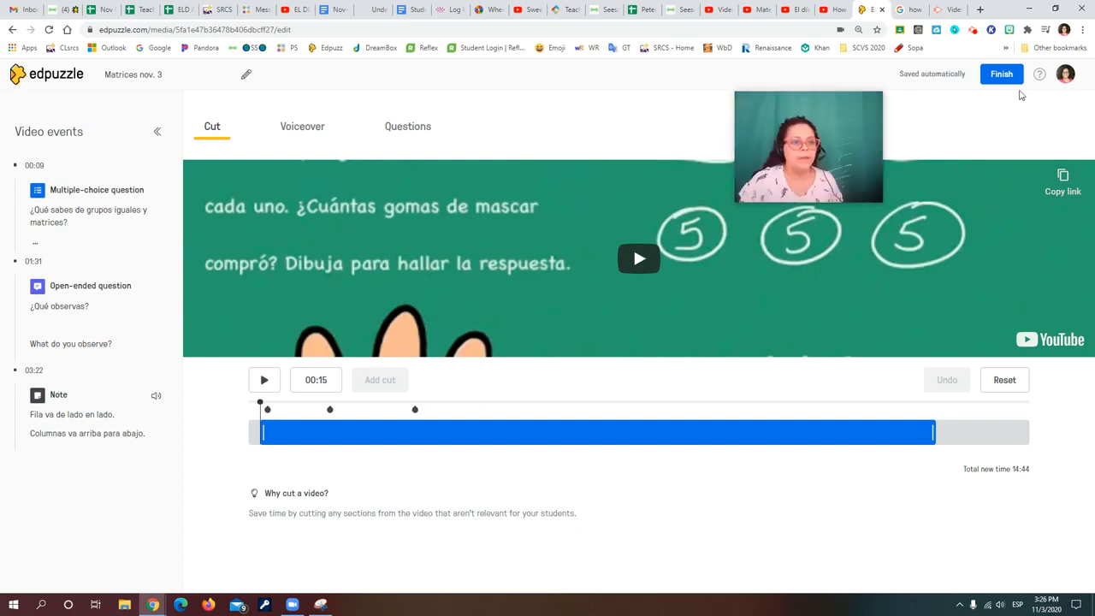
{"action": "left_click", "coordinate": [1001, 73]}
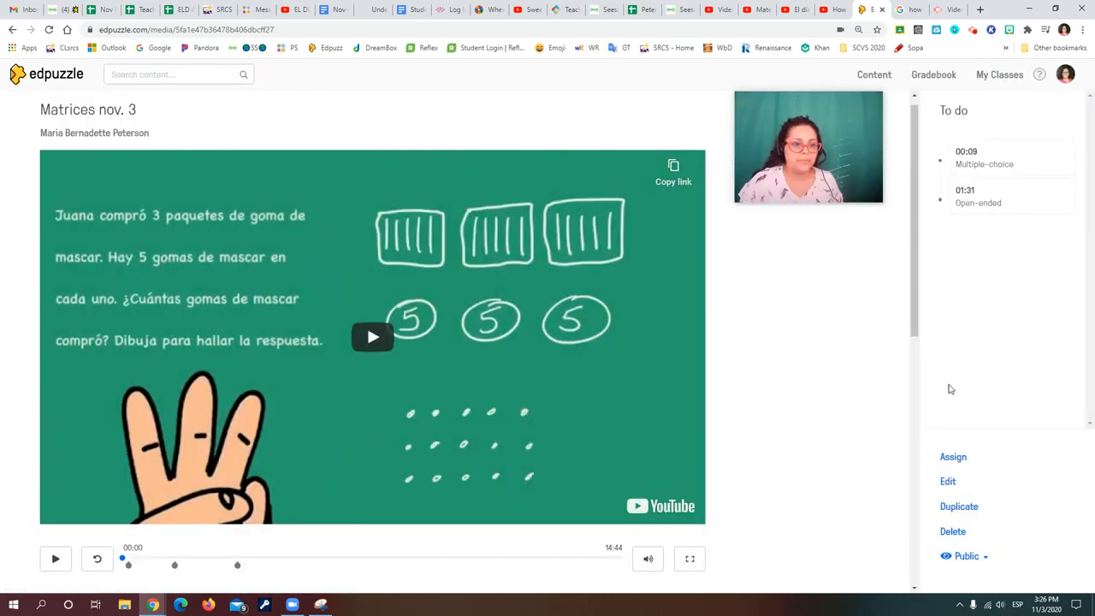
Start assigning the lesson and select the Training CCLA class with the Assign all option
{"action": "left_click", "coordinate": [861, 135]}
{"action": "mouse_move", "coordinate": [861, 135]}
{"action": "left_mouse_down"}
{"action": "mouse_move", "coordinate": [758, 102]}
{"action": "mouse_move", "coordinate": [881, 135]}
{"action": "left_mouse_up"}
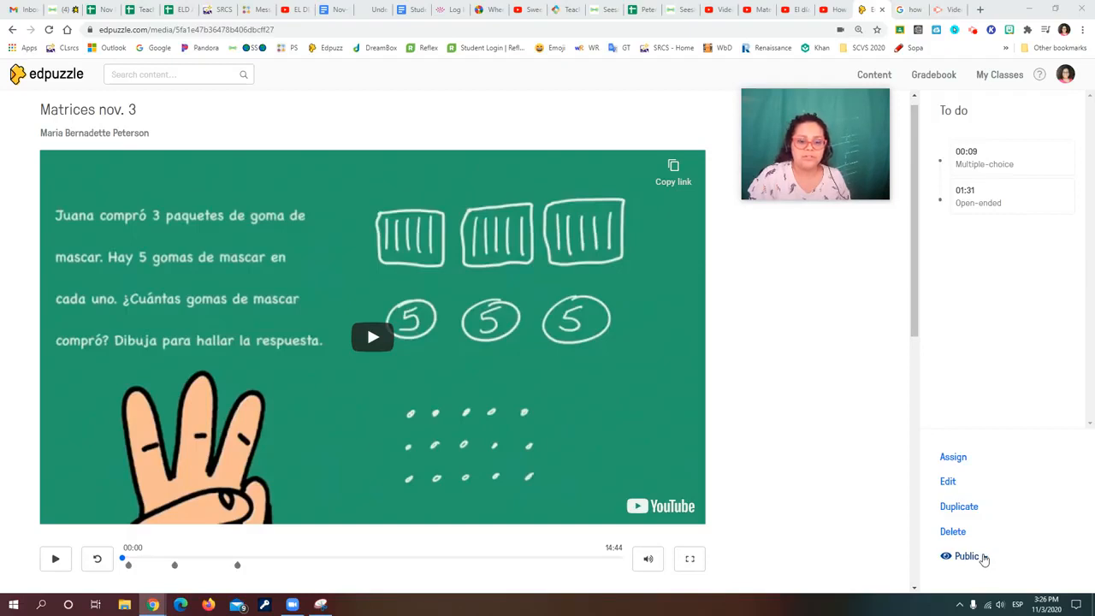
{"action": "left_click", "coordinate": [954, 458]}
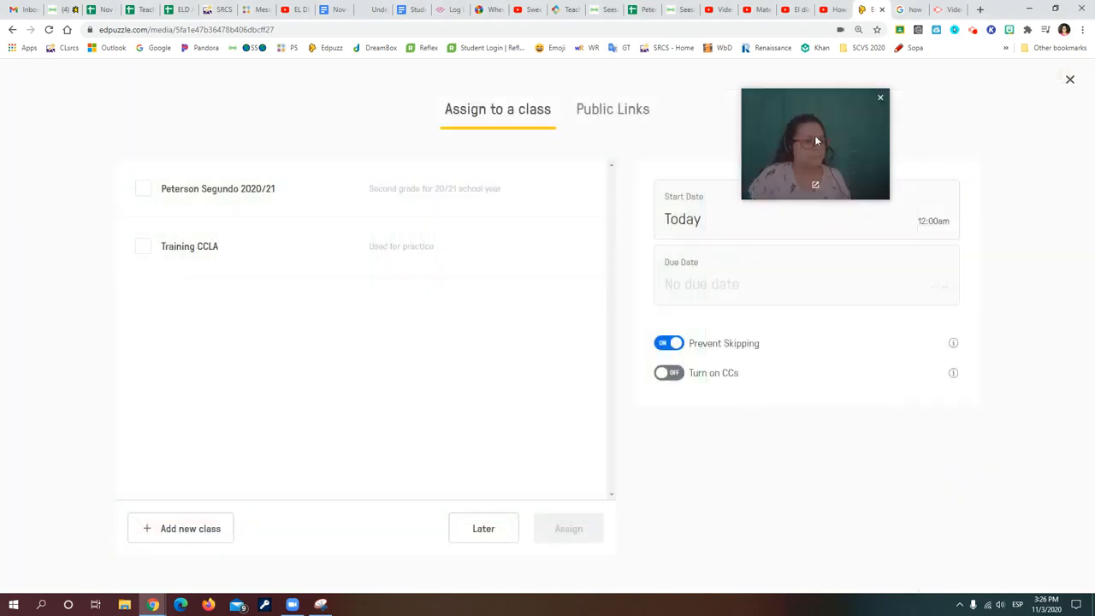
{"action": "left_click_drag", "start_coordinate": [815, 142], "coordinate": [139, 132]}
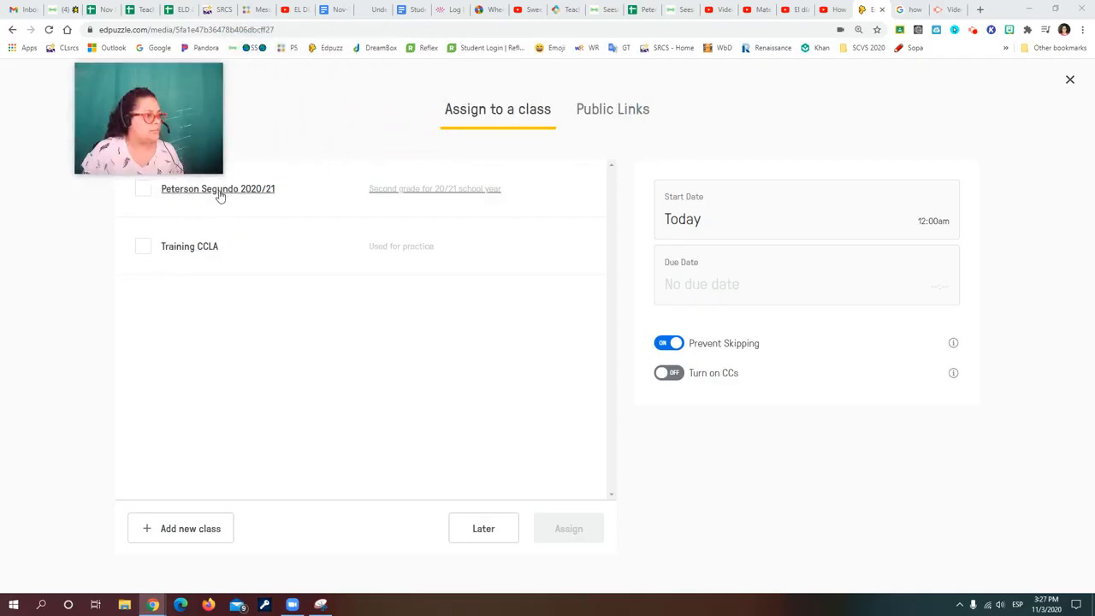
{"action": "left_click", "coordinate": [141, 253]}
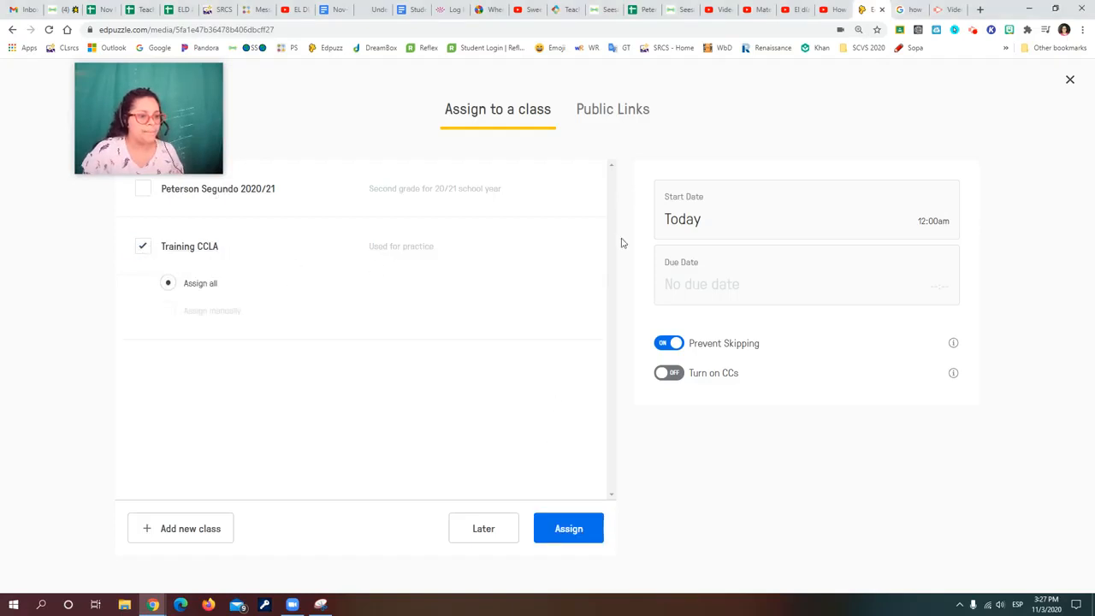
{"action": "left_click_drag", "start_coordinate": [160, 89], "coordinate": [758, 86]}
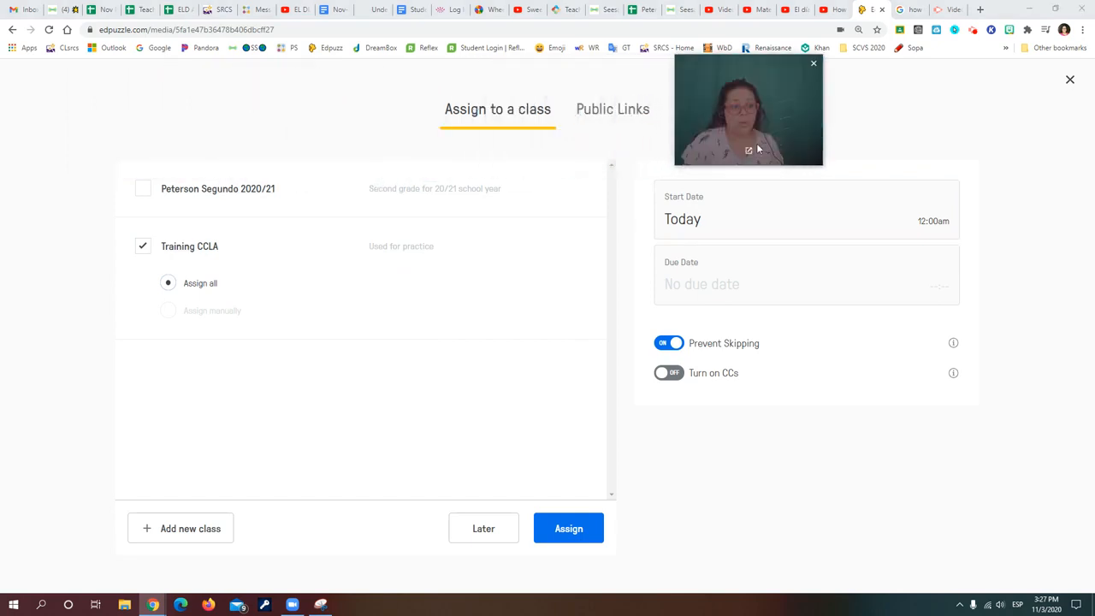
Set the assignment's start date to November 5th at 8:00 am
{"action": "left_click", "coordinate": [762, 226]}
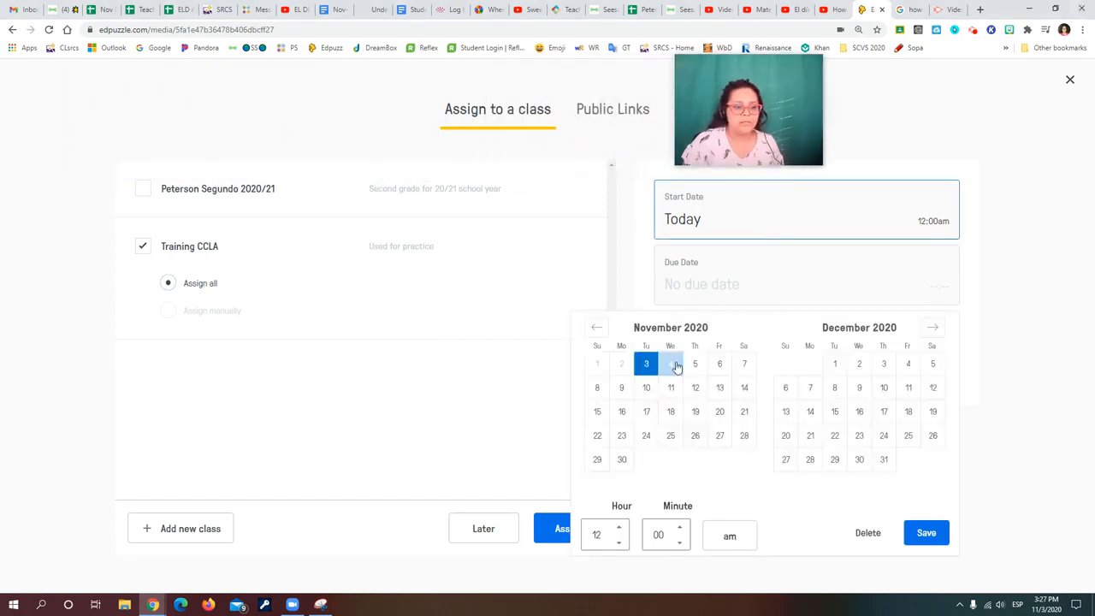
{"action": "left_click", "coordinate": [674, 366]}
{"action": "left_click", "coordinate": [693, 368]}
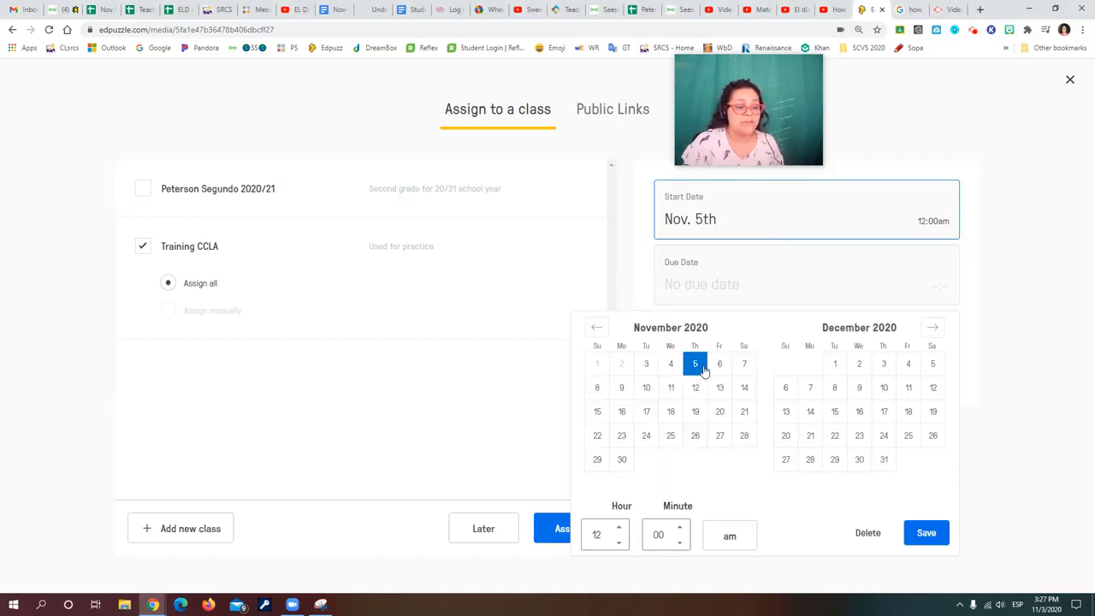
{"action": "left_click", "coordinate": [620, 543]}
{"action": "left_click", "coordinate": [620, 543]}
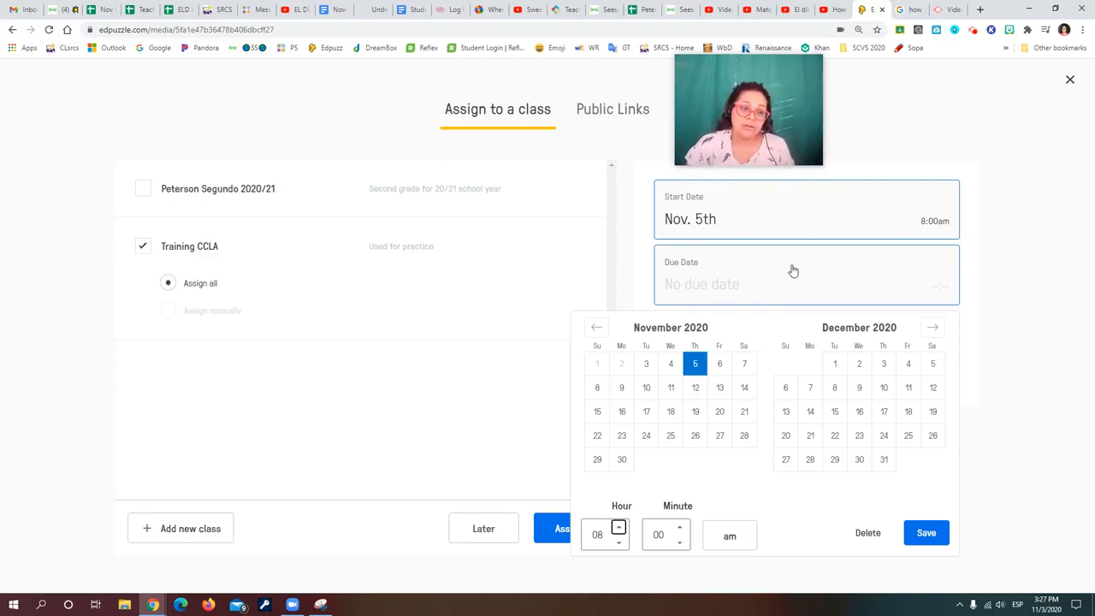
{"action": "left_click", "coordinate": [887, 284]}
{"action": "left_click", "coordinate": [780, 222]}
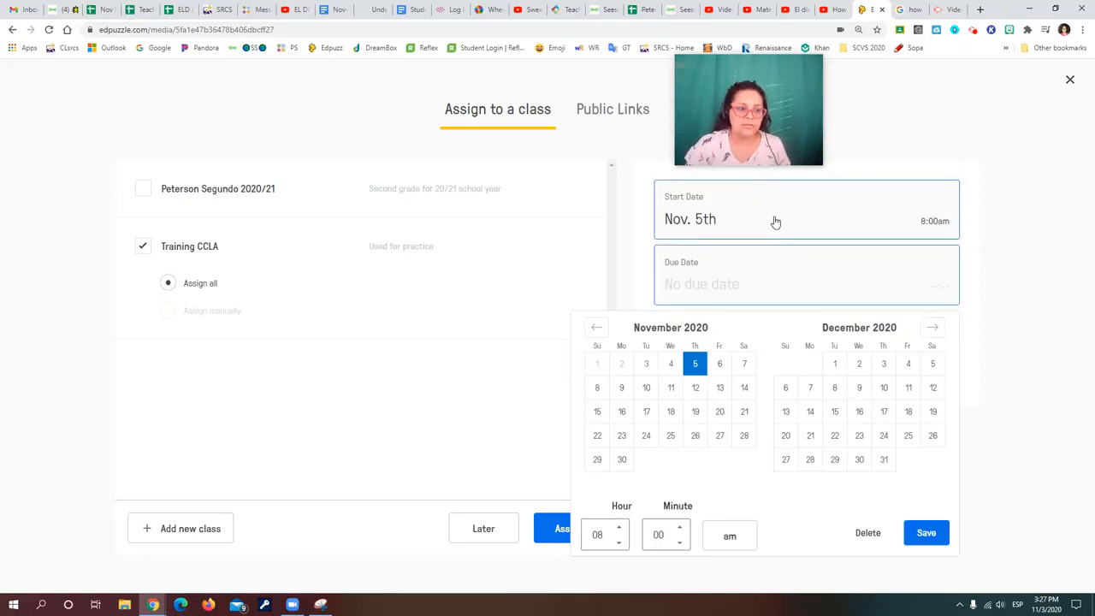
Set the assignment's due date to May 31st, 2021 and save it
{"action": "left_click", "coordinate": [777, 270]}
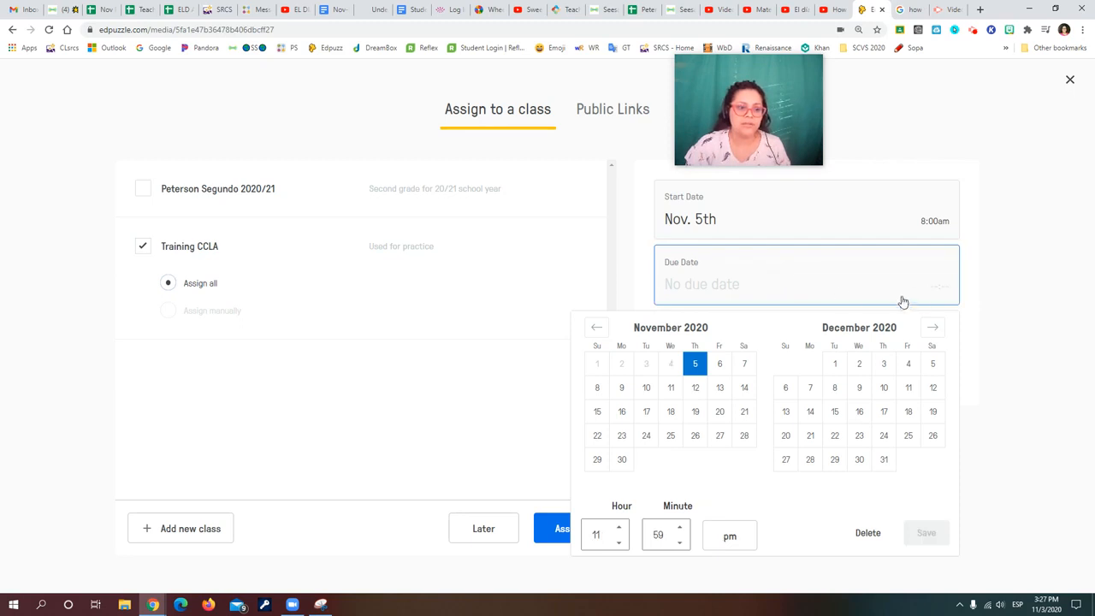
{"action": "left_click", "coordinate": [932, 328]}
{"action": "left_click", "coordinate": [933, 329]}
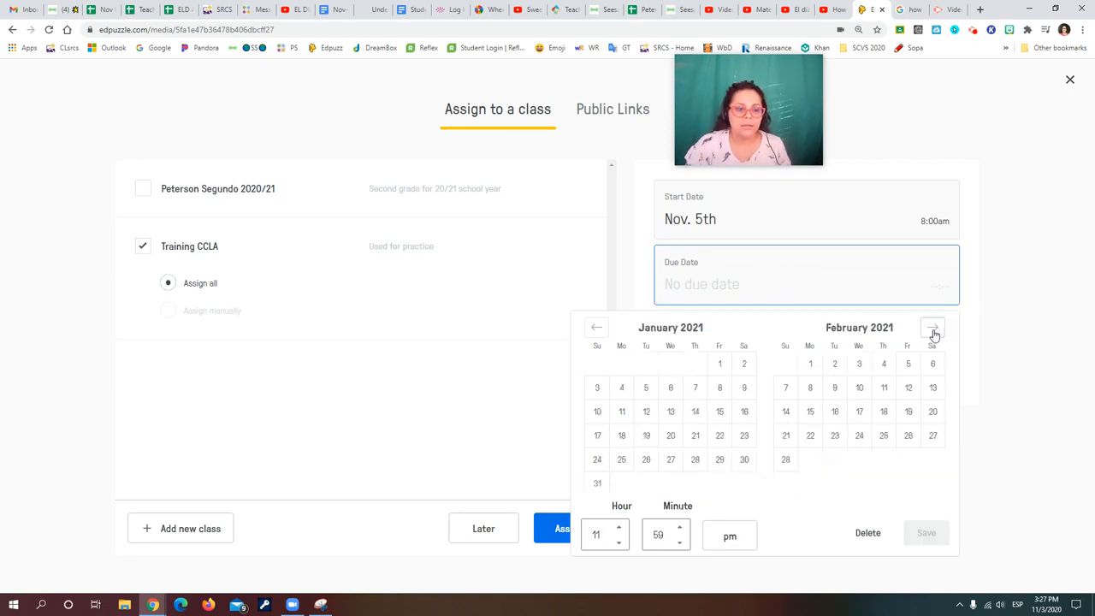
{"action": "left_click", "coordinate": [933, 331]}
{"action": "left_click", "coordinate": [933, 330]}
{"action": "left_click", "coordinate": [934, 330]}
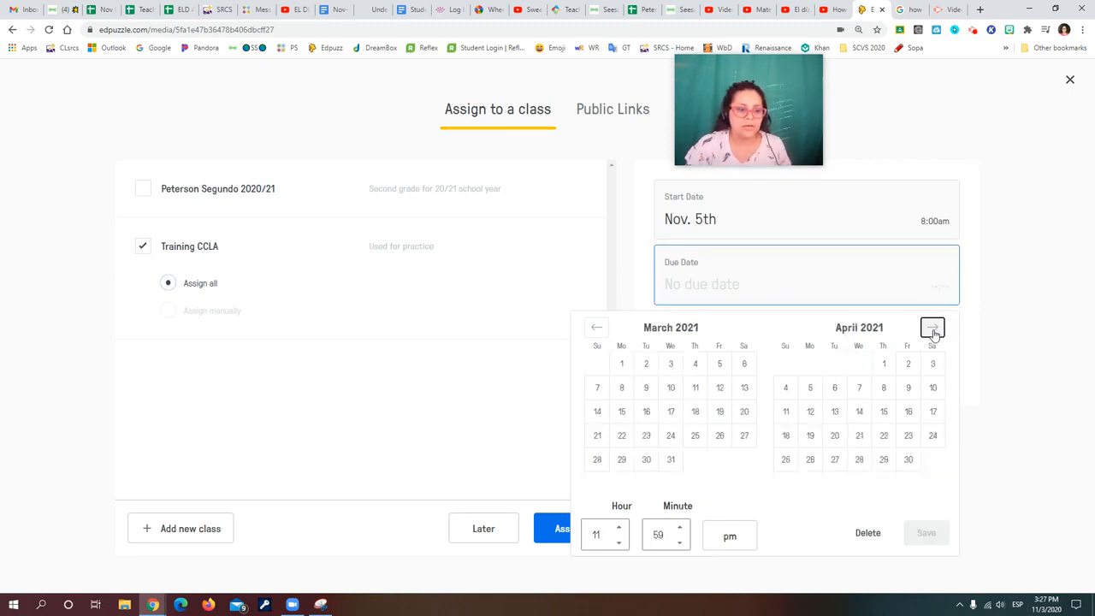
{"action": "left_click_drag", "start_coordinate": [934, 334], "coordinate": [819, 493]}
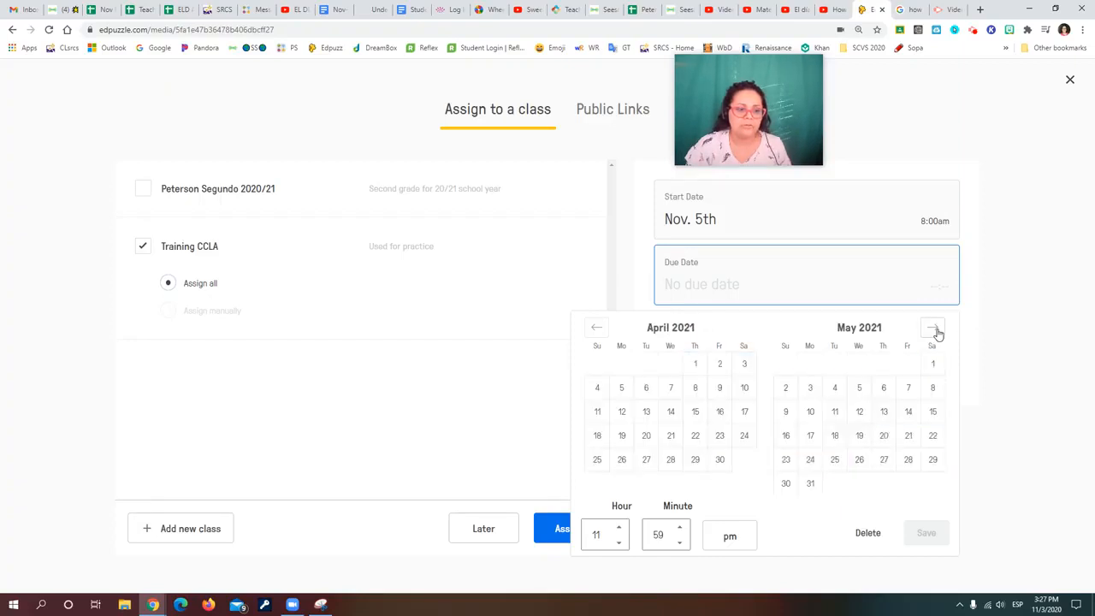
{"action": "left_click", "coordinate": [808, 485]}
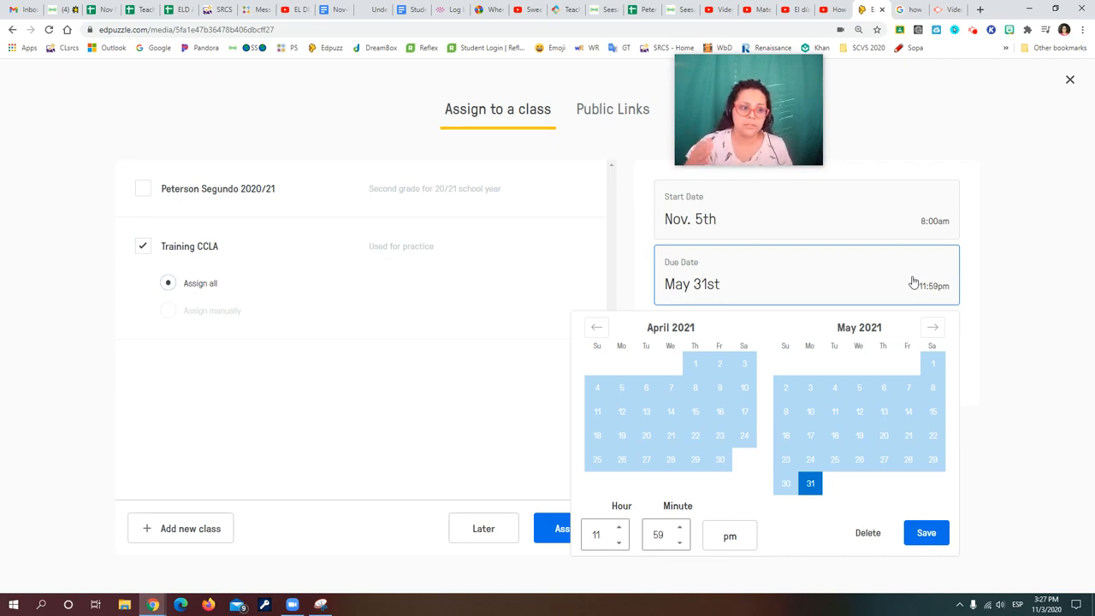
{"action": "left_click", "coordinate": [926, 534]}
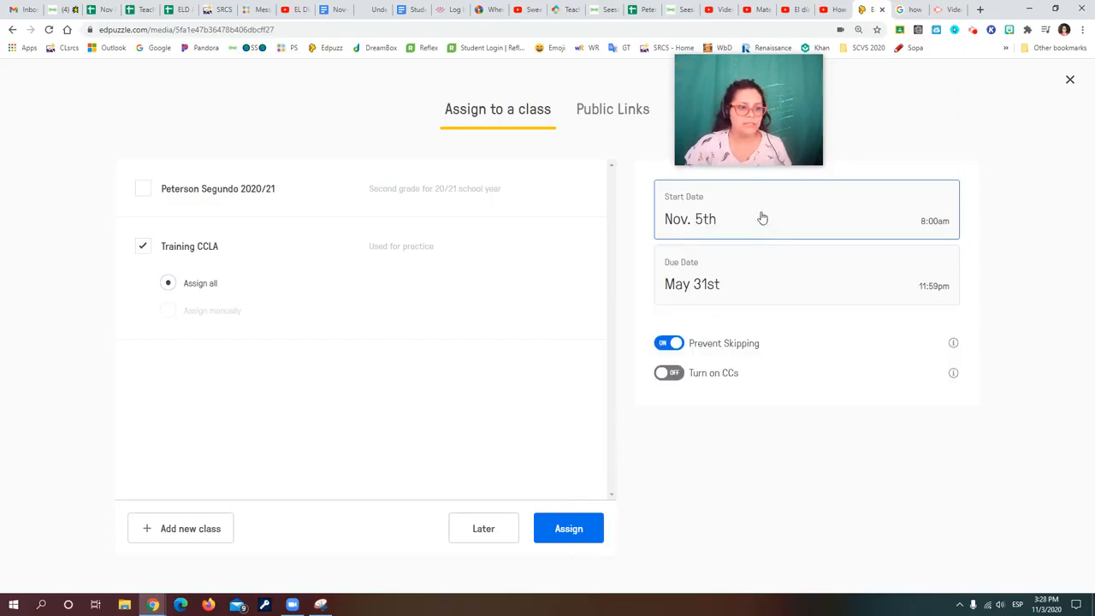
Assign the lesson to the selected class and copy its assignment link for sharing with students
{"action": "left_click_drag", "start_coordinate": [759, 73], "coordinate": [572, 334]}
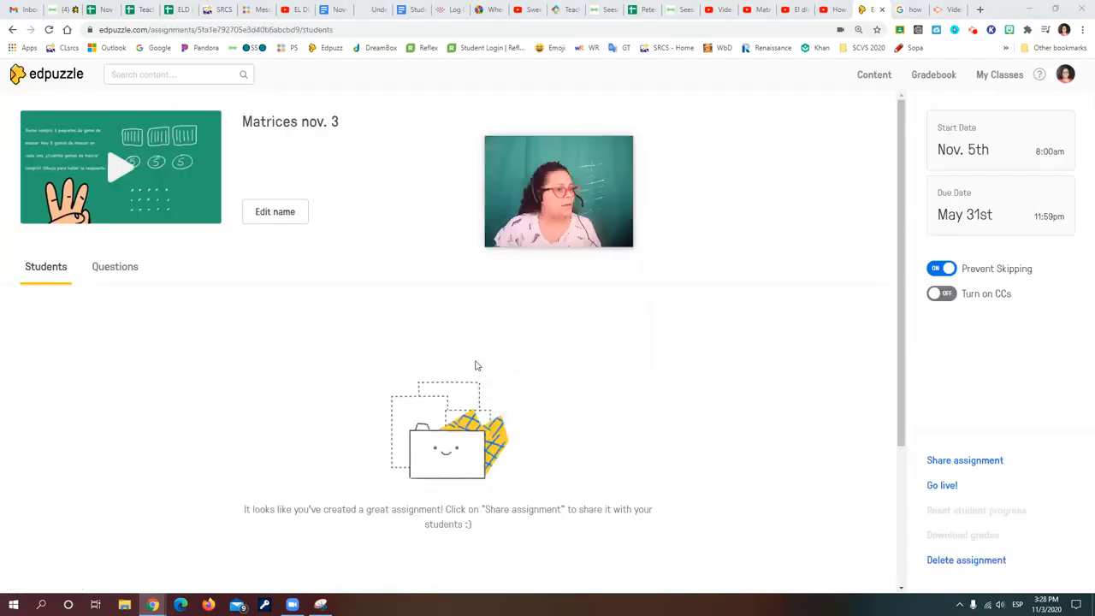
{"action": "left_click_drag", "start_coordinate": [589, 205], "coordinate": [702, 183]}
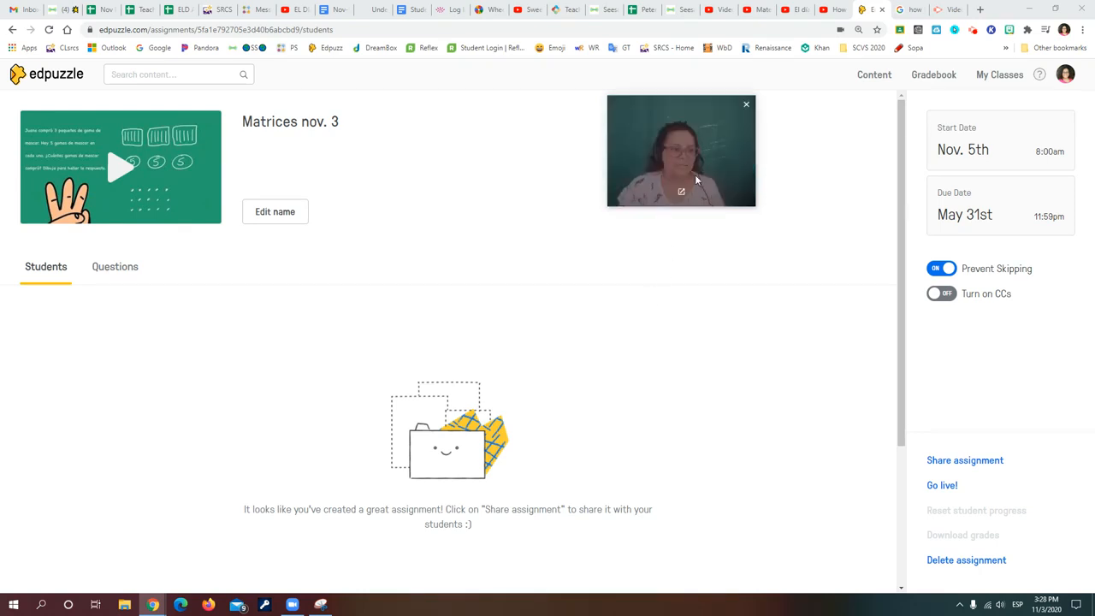
{"action": "left_click", "coordinate": [960, 463]}
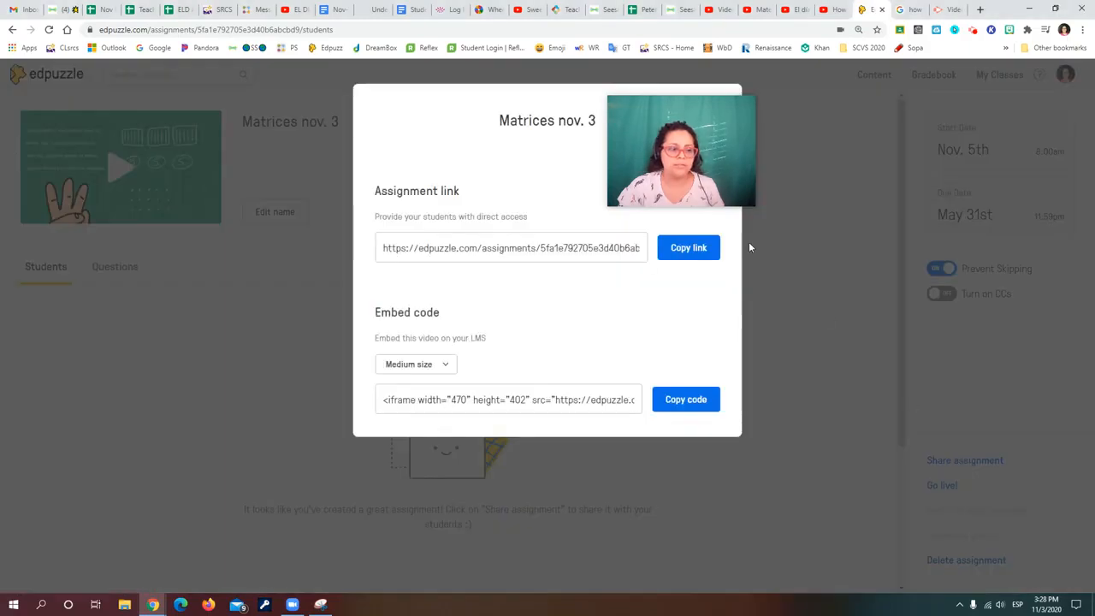
{"action": "left_click_drag", "start_coordinate": [692, 116], "coordinate": [853, 102]}
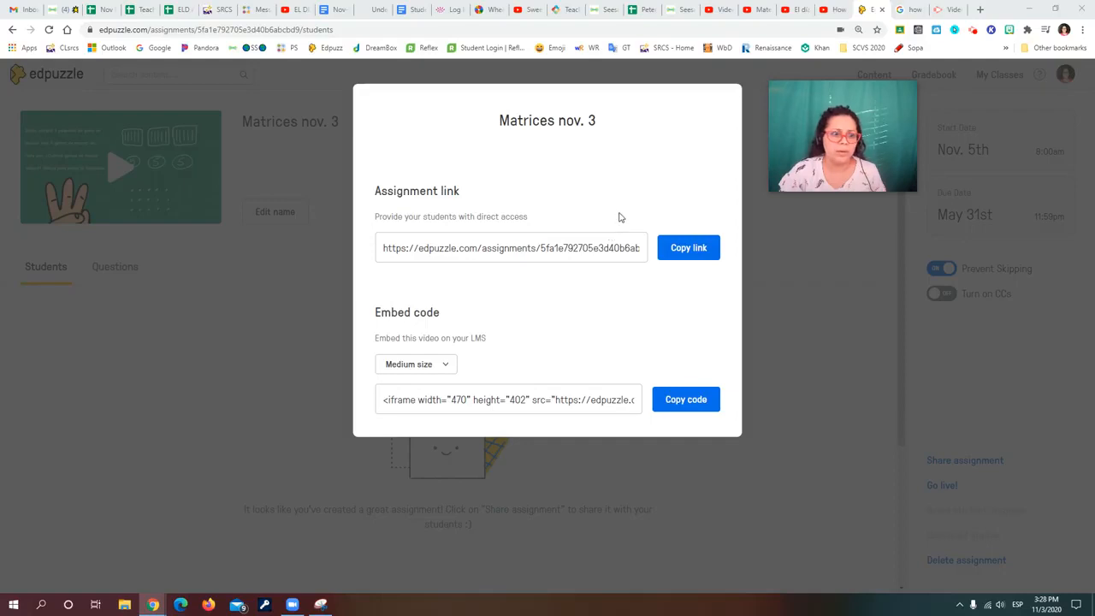
{"action": "left_click", "coordinate": [704, 253]}
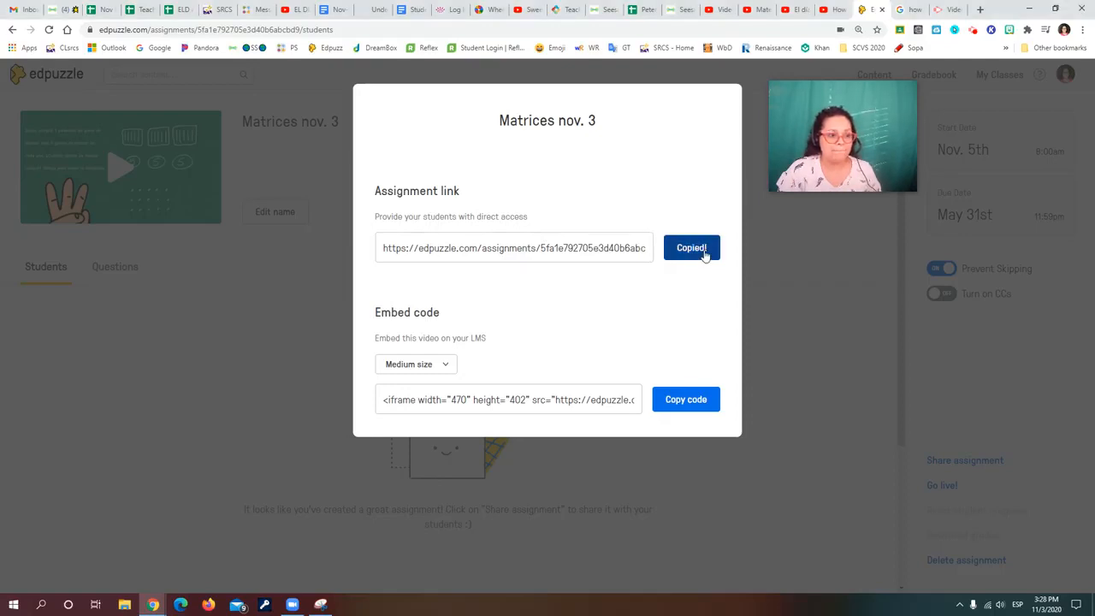
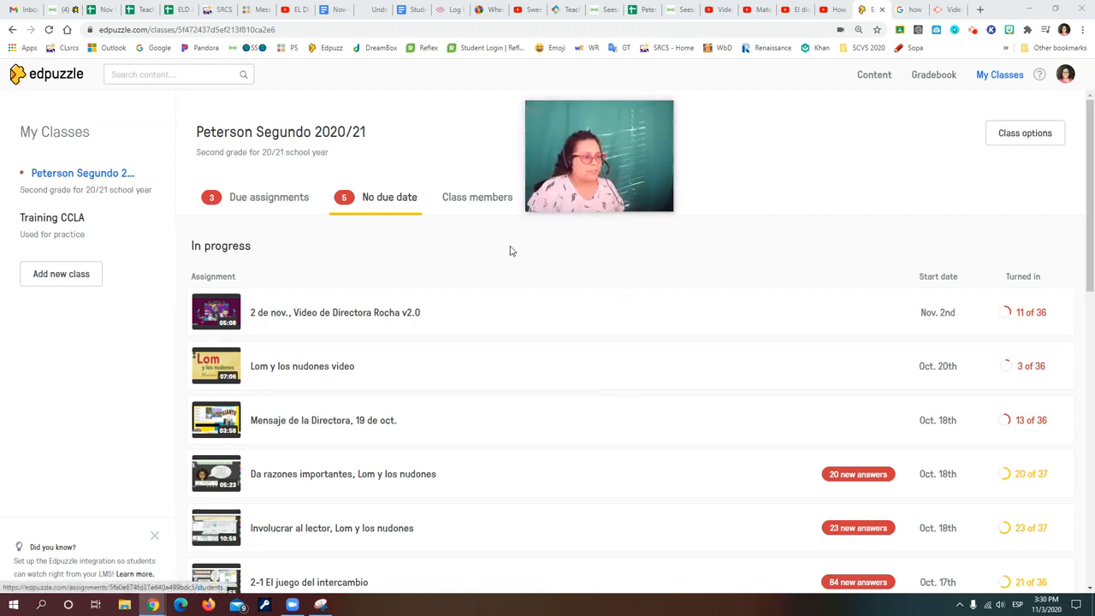
Open the second-grade class's gradebook and look through the students' scores and time spent down the roster
{"action": "left_click_drag", "start_coordinate": [611, 169], "coordinate": [745, 149]}
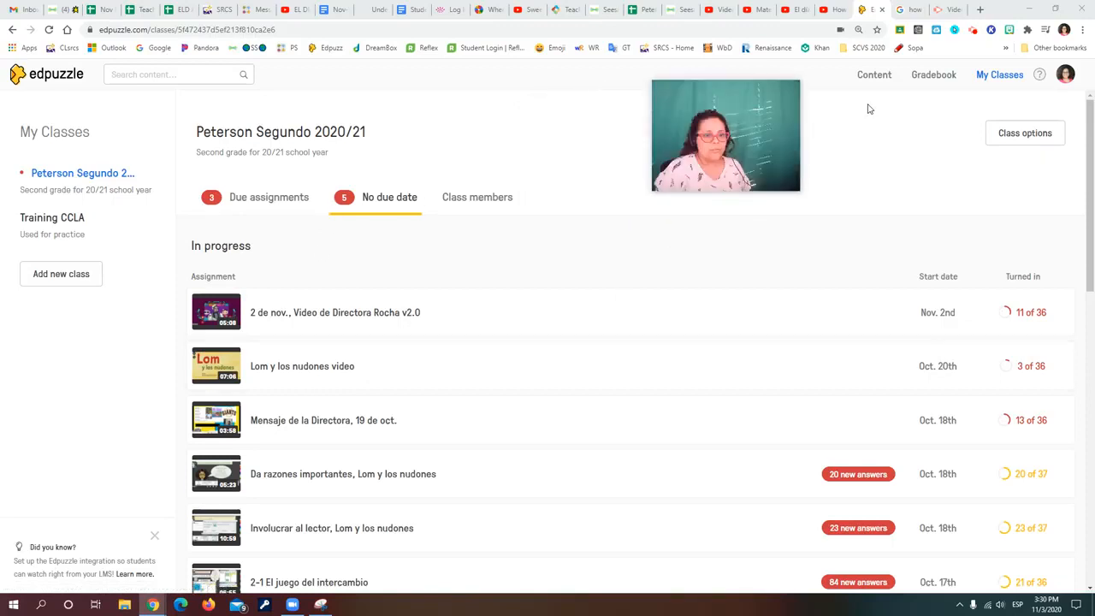
{"action": "left_click", "coordinate": [934, 75]}
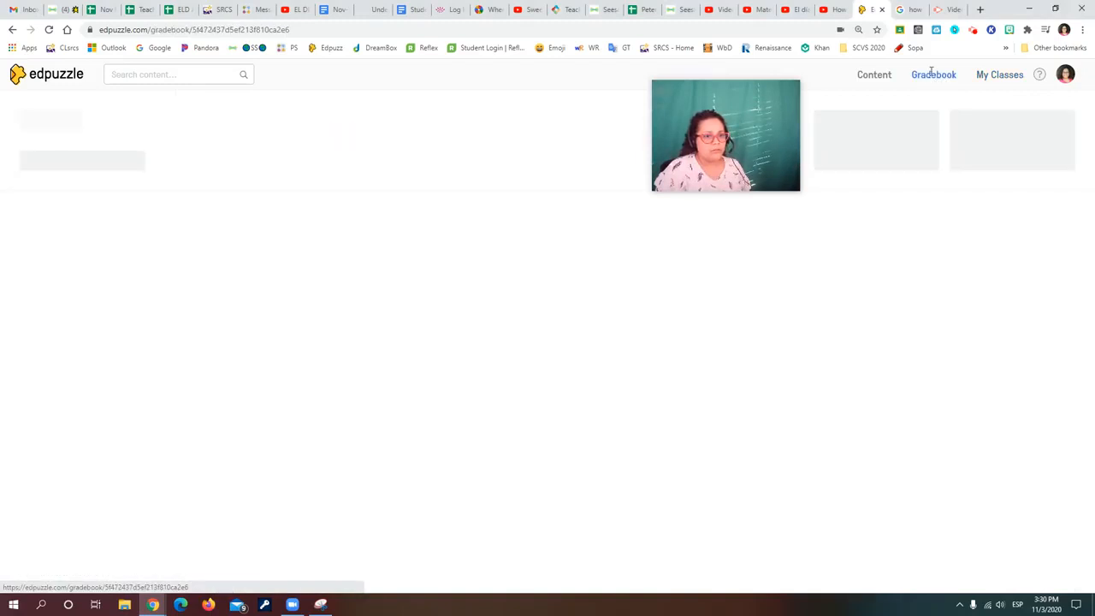
{"action": "left_click_drag", "start_coordinate": [732, 122], "coordinate": [638, 89]}
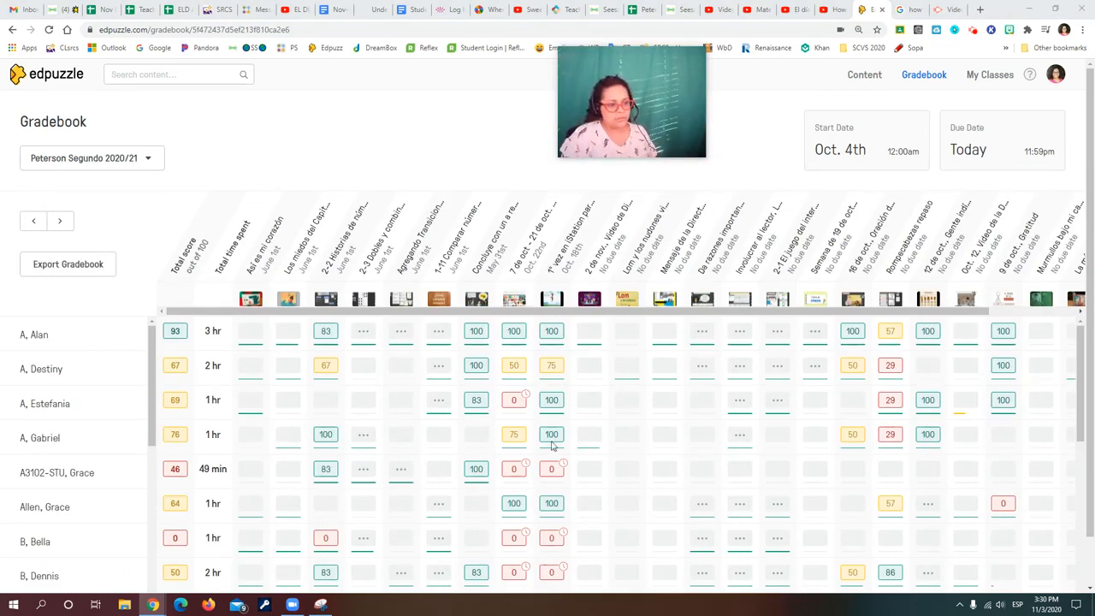
{"action": "scroll", "coordinate": [890, 410], "scroll_direction": "down", "scroll_amount": 3}
{"action": "scroll", "coordinate": [812, 458], "scroll_direction": "down", "scroll_amount": 8}
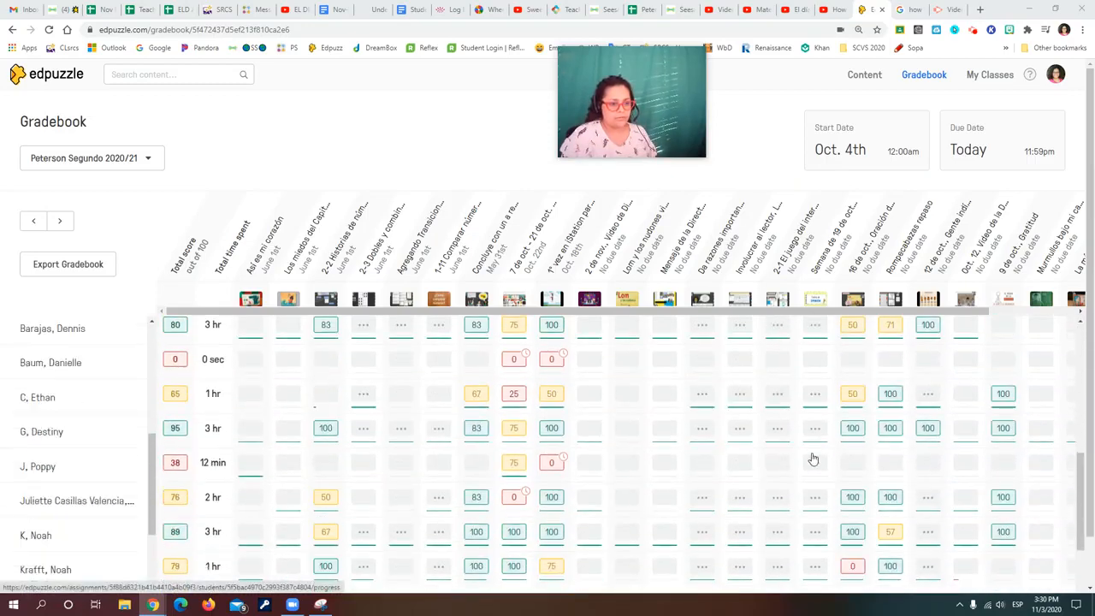
{"action": "scroll", "coordinate": [812, 459], "scroll_direction": "down", "scroll_amount": 2}
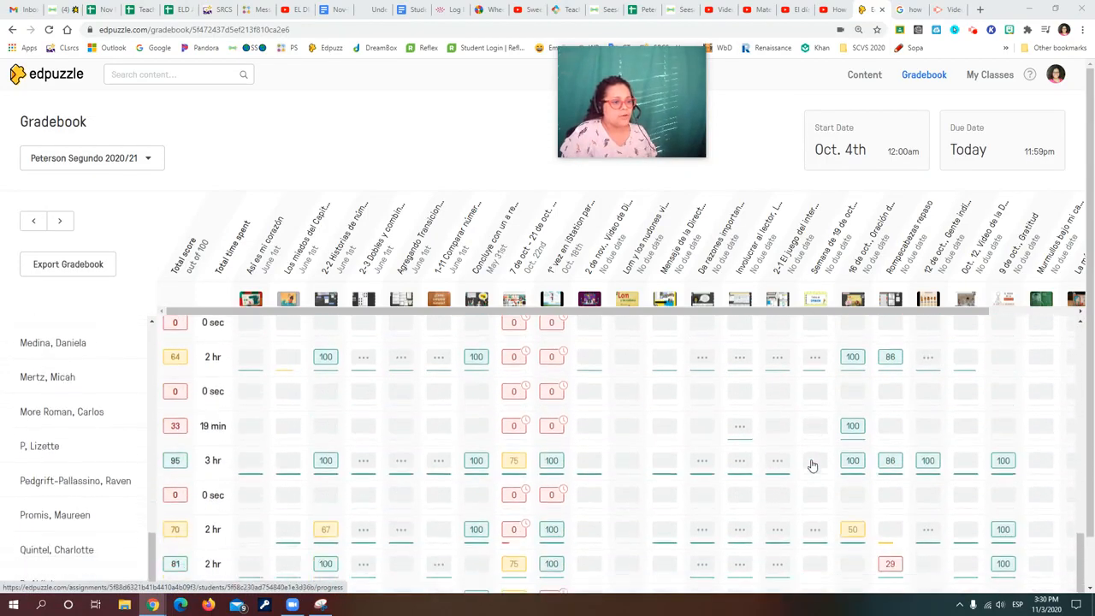
{"action": "scroll", "coordinate": [810, 462], "scroll_direction": "up", "scroll_amount": 5}
{"action": "scroll", "coordinate": [807, 462], "scroll_direction": "up", "scroll_amount": 10}
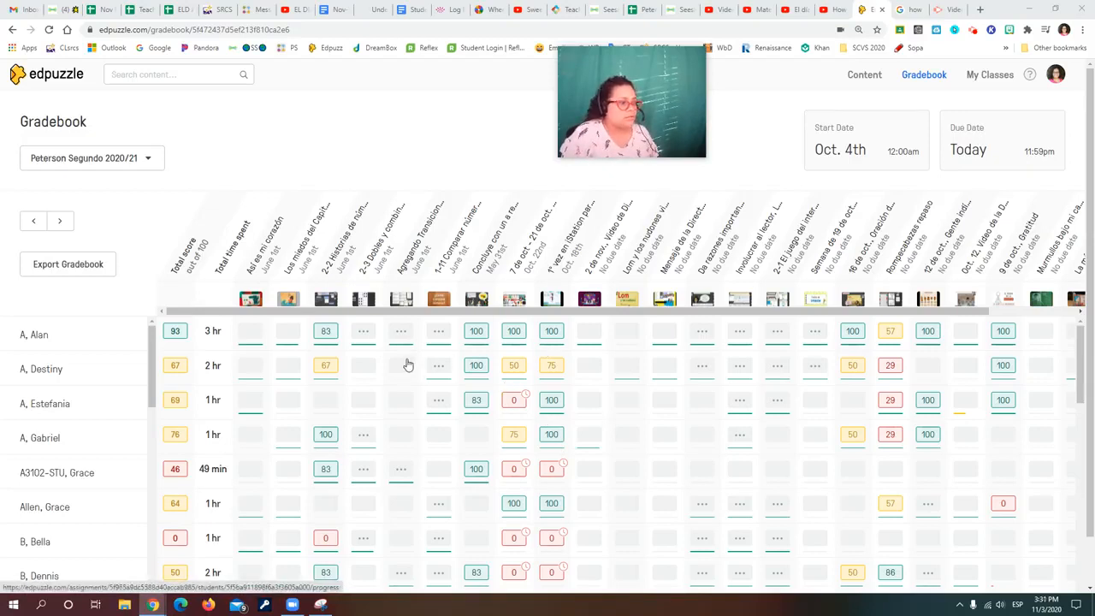
Open the class's 2-1 El juego del intercambio assignment and review how much each student watched and turned in
{"action": "left_click", "coordinate": [992, 75]}
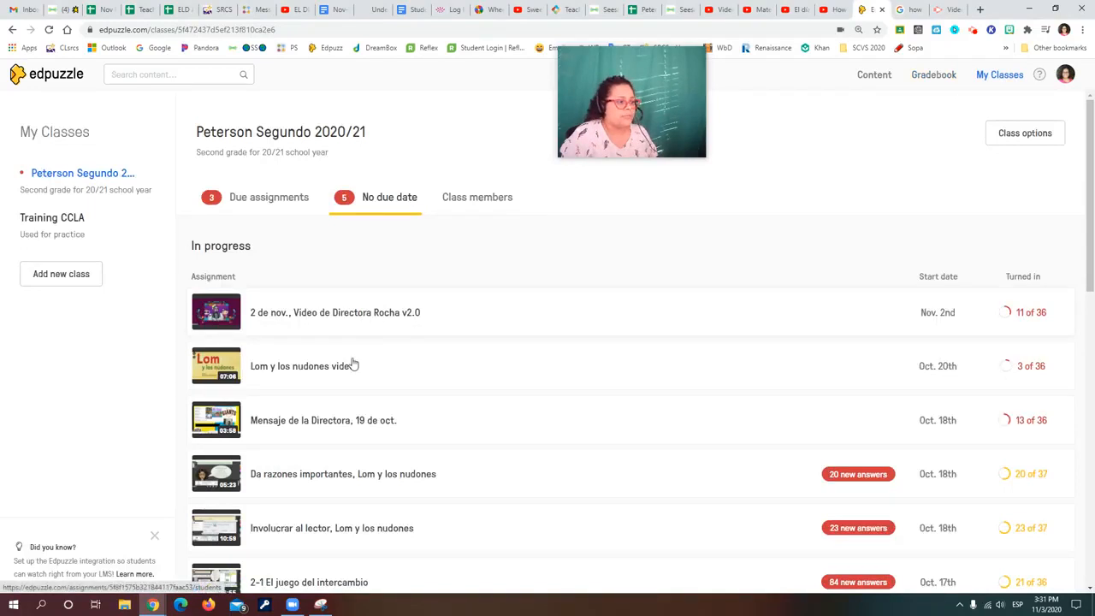
{"action": "scroll", "coordinate": [300, 450], "scroll_direction": "down", "scroll_amount": 2}
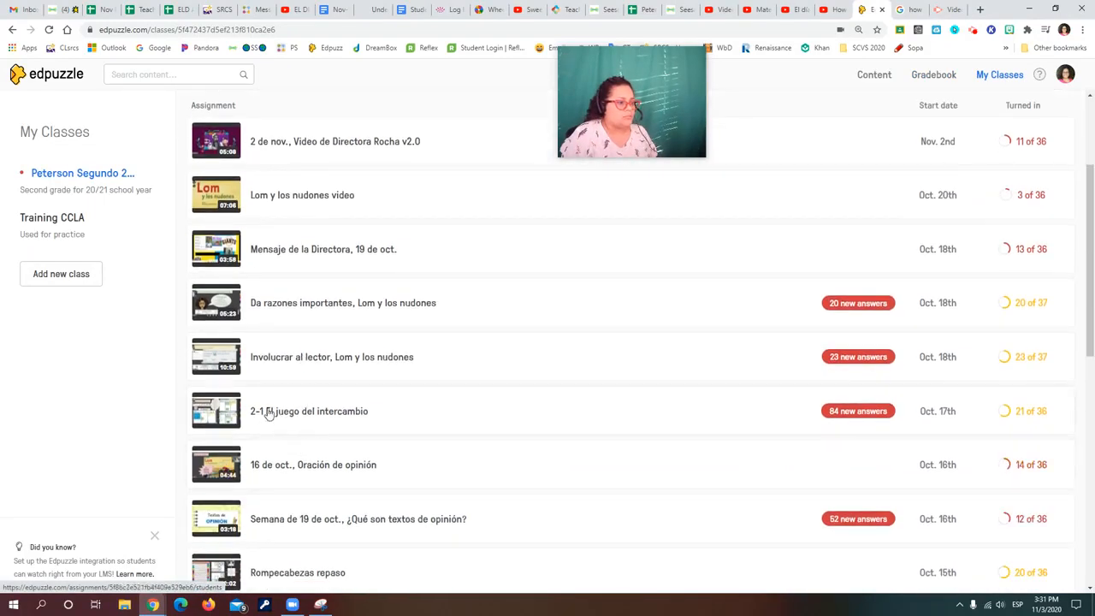
{"action": "left_click", "coordinate": [269, 411]}
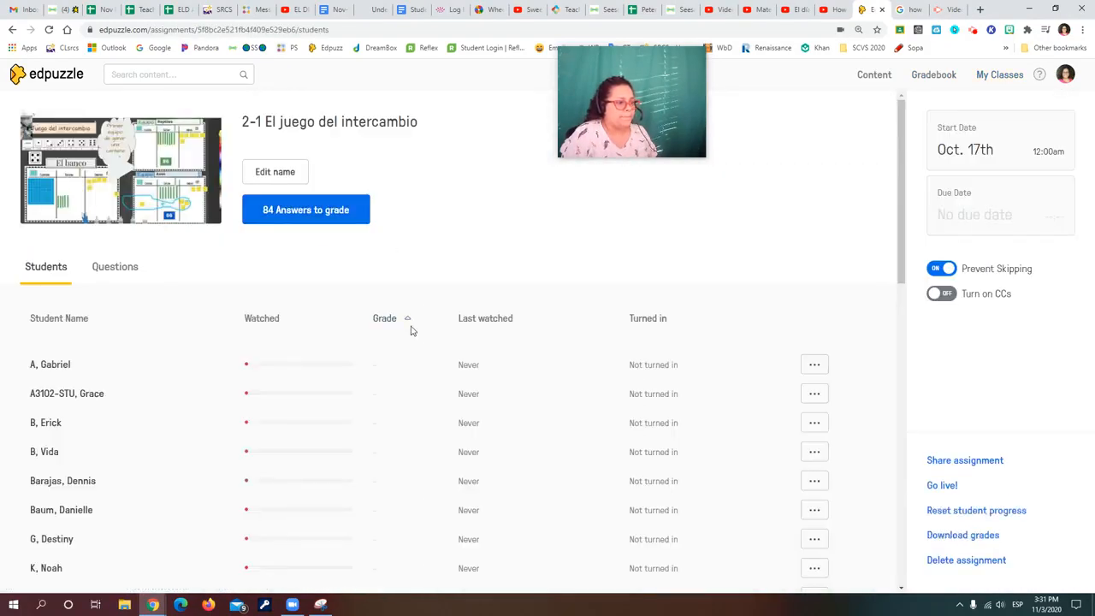
{"action": "scroll", "coordinate": [409, 348], "scroll_direction": "down", "scroll_amount": 8}
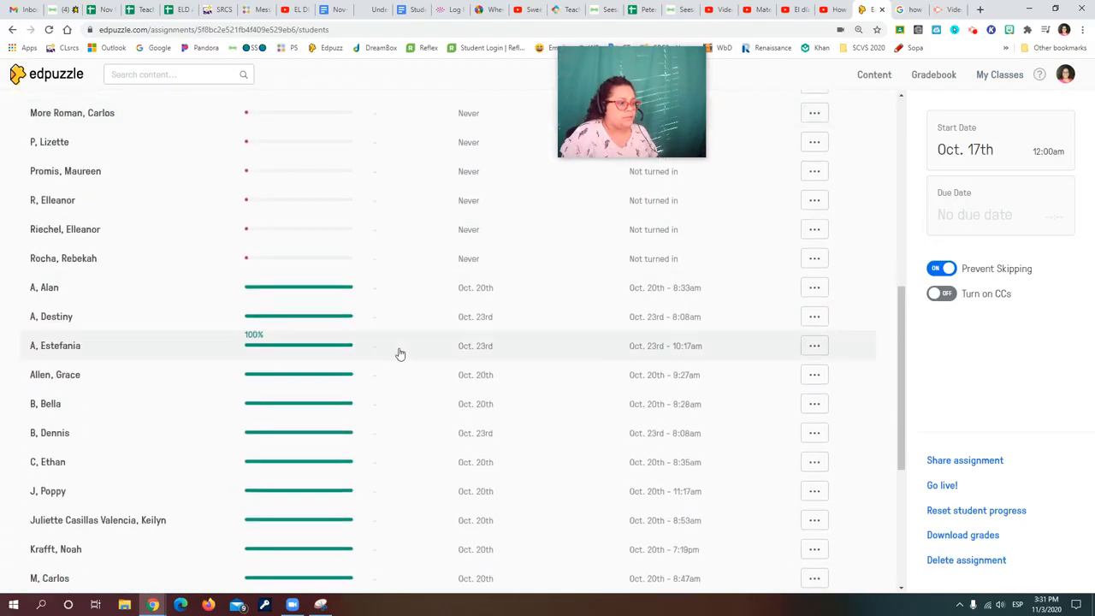
{"action": "scroll", "coordinate": [367, 239], "scroll_direction": "down", "scroll_amount": 2}
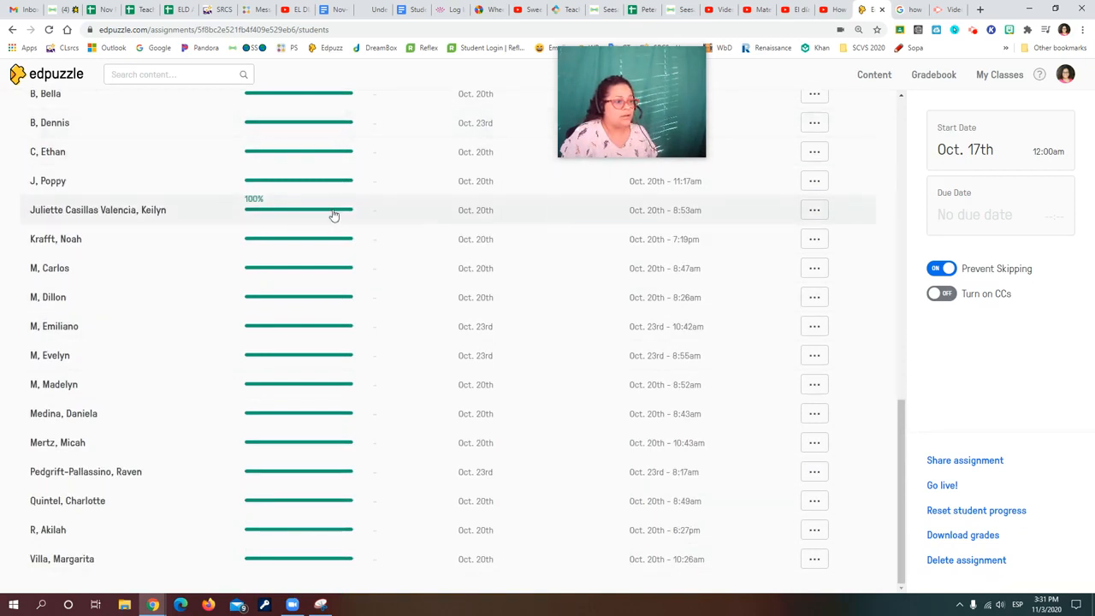
{"action": "scroll", "coordinate": [334, 213], "scroll_direction": "up", "scroll_amount": 1}
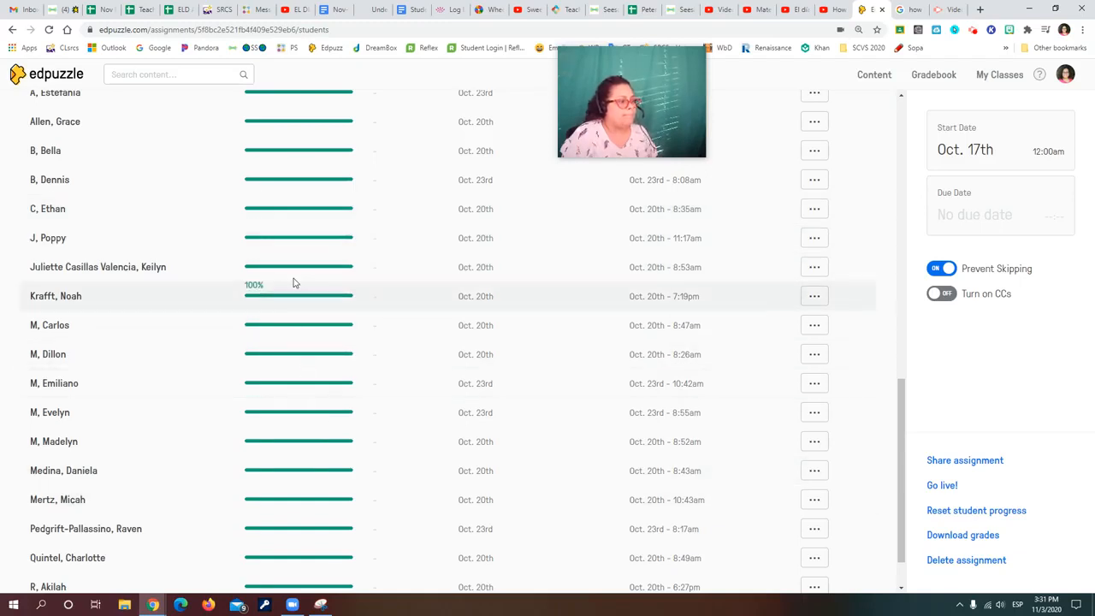
View the individual progress report of the student who turned in the assignment on Oct. 20th at 11:17am
{"action": "left_click", "coordinate": [313, 237]}
{"action": "mouse_move", "coordinate": [643, 136]}
{"action": "left_click_drag", "start_coordinate": [643, 135], "coordinate": [237, 185]}
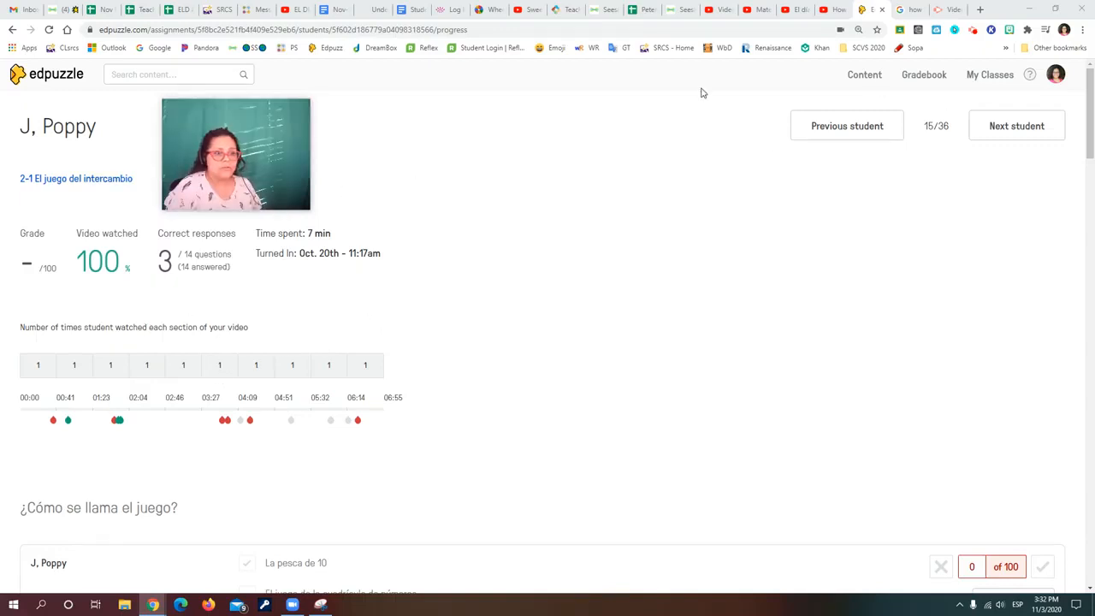
Return to the assignment's student list and view the progress report of the student who turned in on Oct. 20th at 6:27pm
{"action": "left_click", "coordinate": [11, 29]}
{"action": "scroll", "coordinate": [347, 394], "scroll_direction": "down", "scroll_amount": 3}
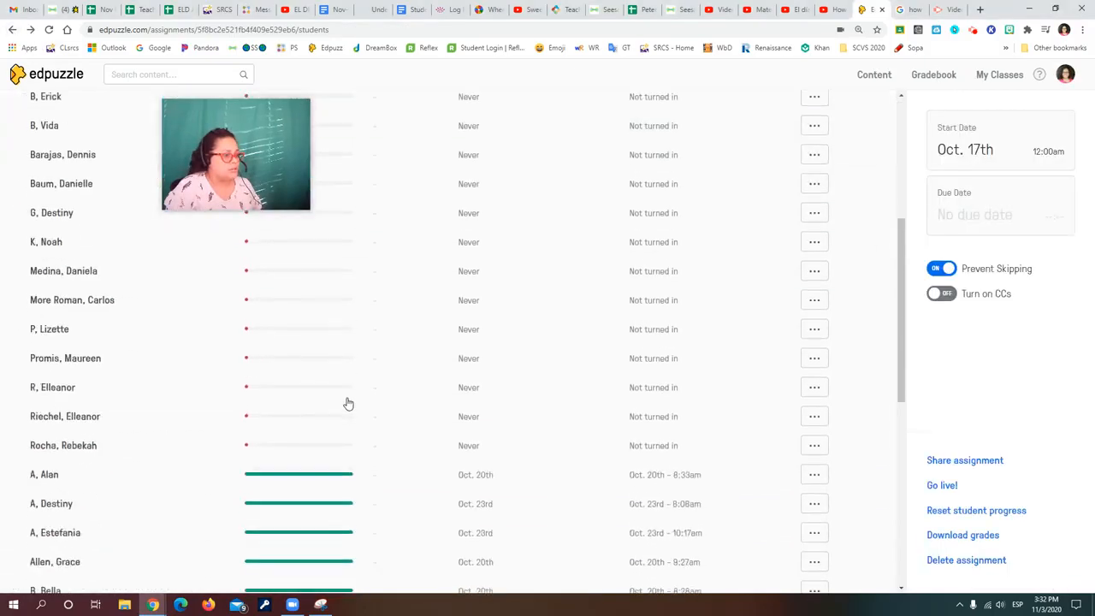
{"action": "scroll", "coordinate": [347, 402], "scroll_direction": "down", "scroll_amount": 5}
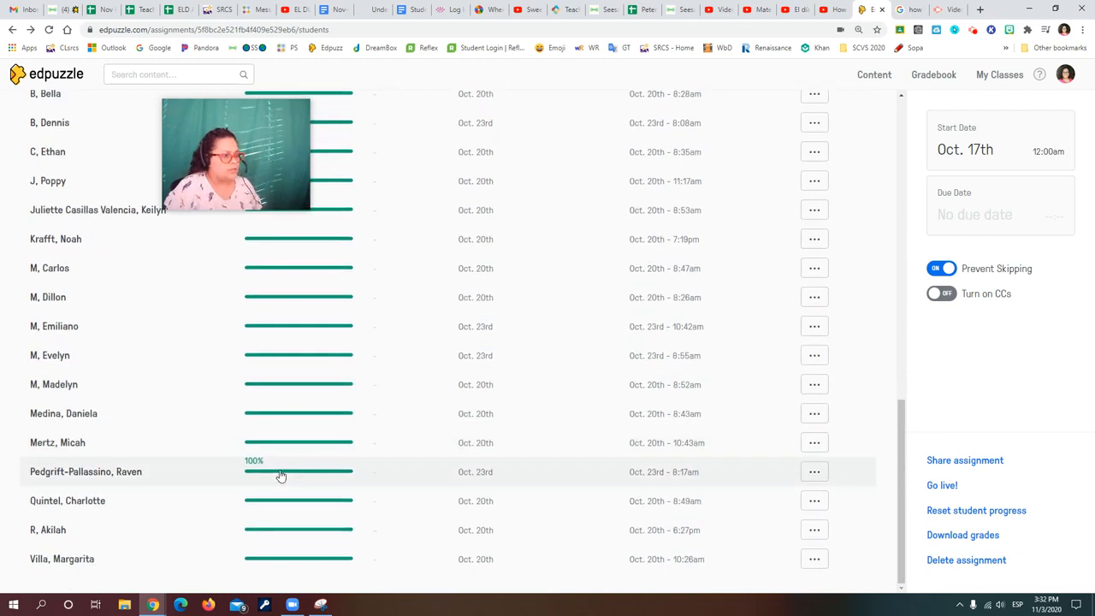
{"action": "left_click", "coordinate": [306, 531]}
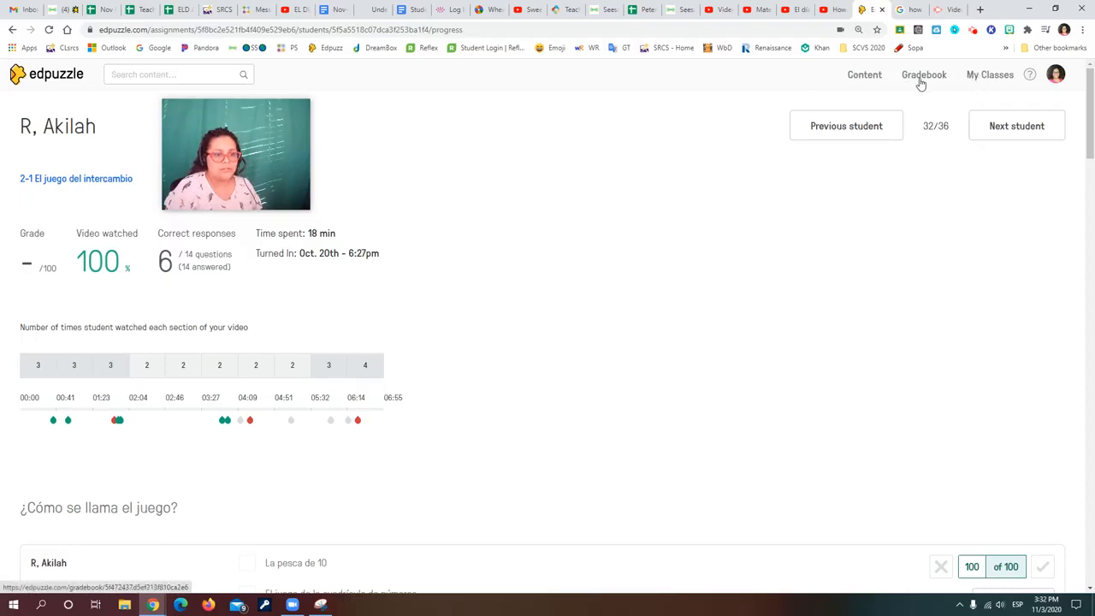
Go to My Content in the content library and look through the saved videos
{"action": "left_click", "coordinate": [858, 79]}
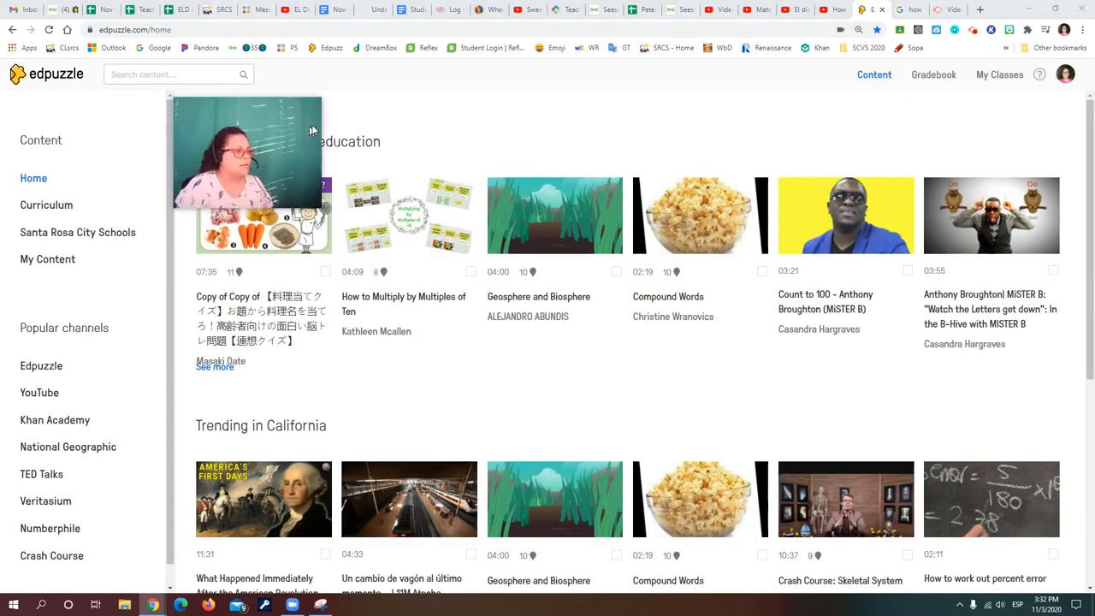
{"action": "left_click", "coordinate": [36, 260]}
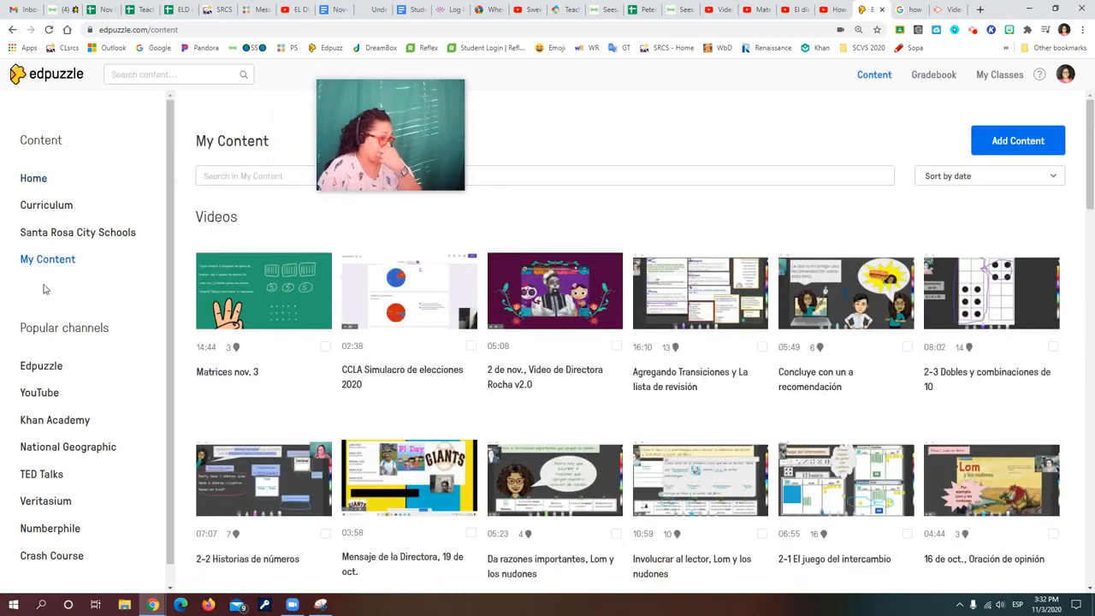
{"action": "scroll", "coordinate": [603, 364], "scroll_direction": "down", "scroll_amount": 3}
{"action": "scroll", "coordinate": [604, 363], "scroll_direction": "down", "scroll_amount": 10}
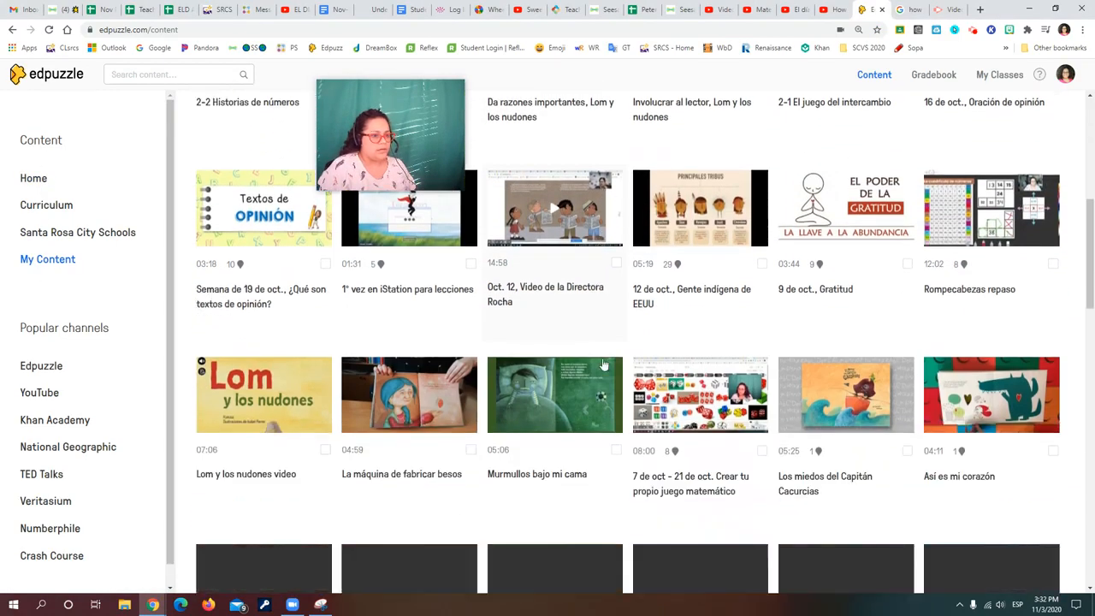
{"action": "scroll", "coordinate": [622, 379], "scroll_direction": "down", "scroll_amount": 8}
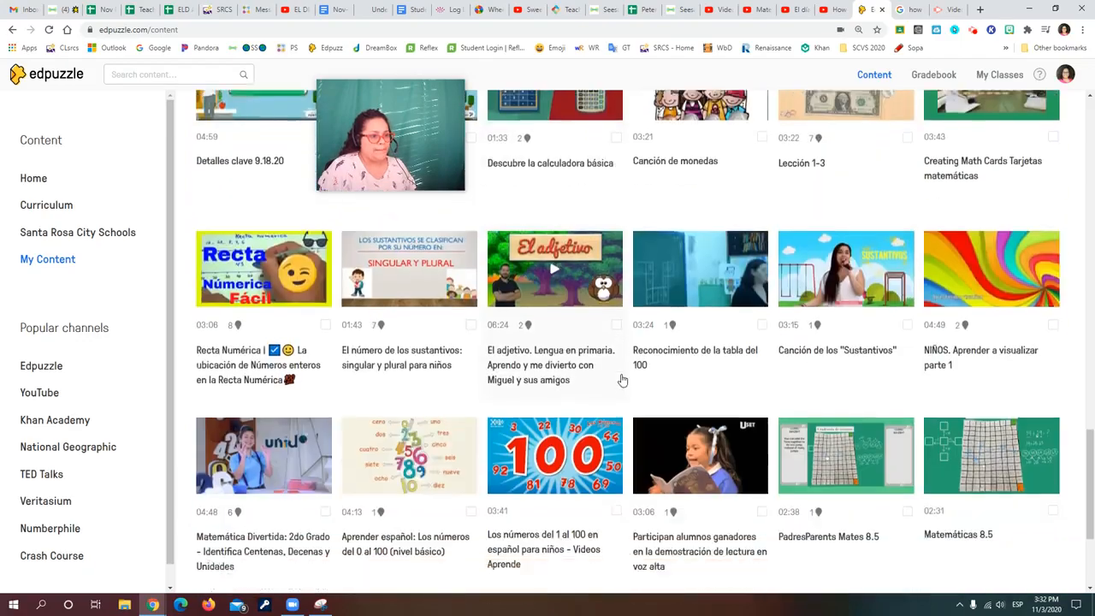
{"action": "scroll", "coordinate": [622, 380], "scroll_direction": "up", "scroll_amount": 20}
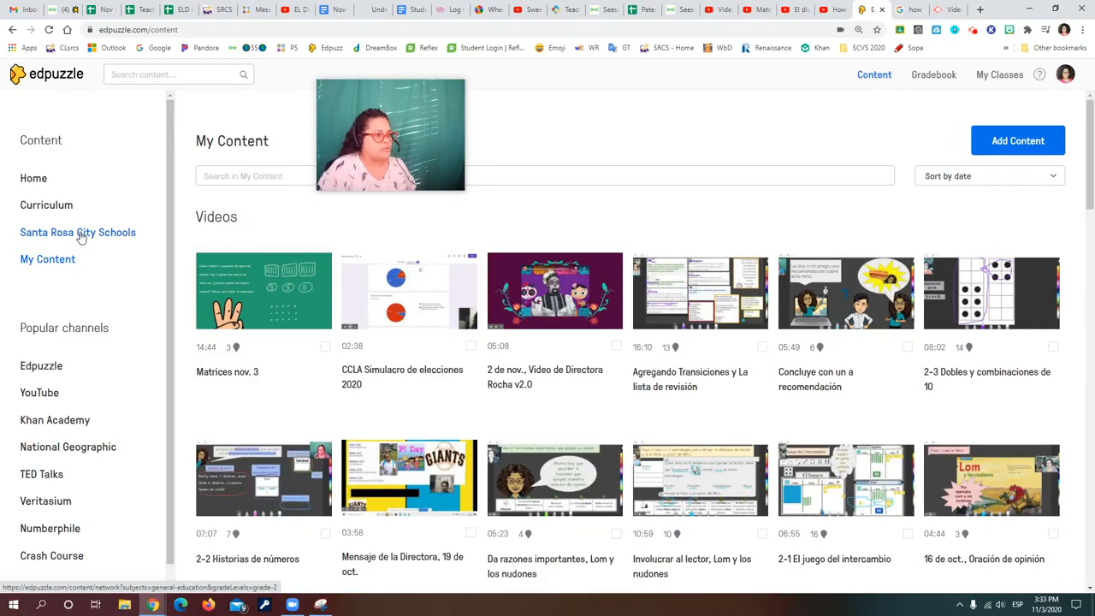
Browse the Santa Rosa City Schools network content for General Education, 2nd grade
{"action": "left_click", "coordinate": [79, 236]}
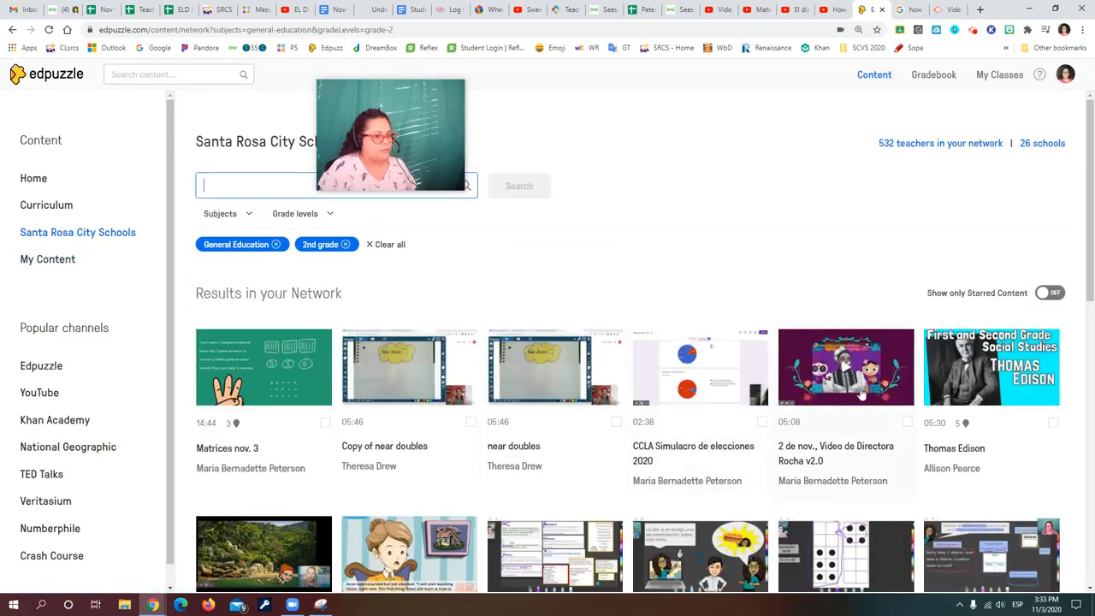
{"action": "scroll", "coordinate": [855, 392], "scroll_direction": "down", "scroll_amount": 10}
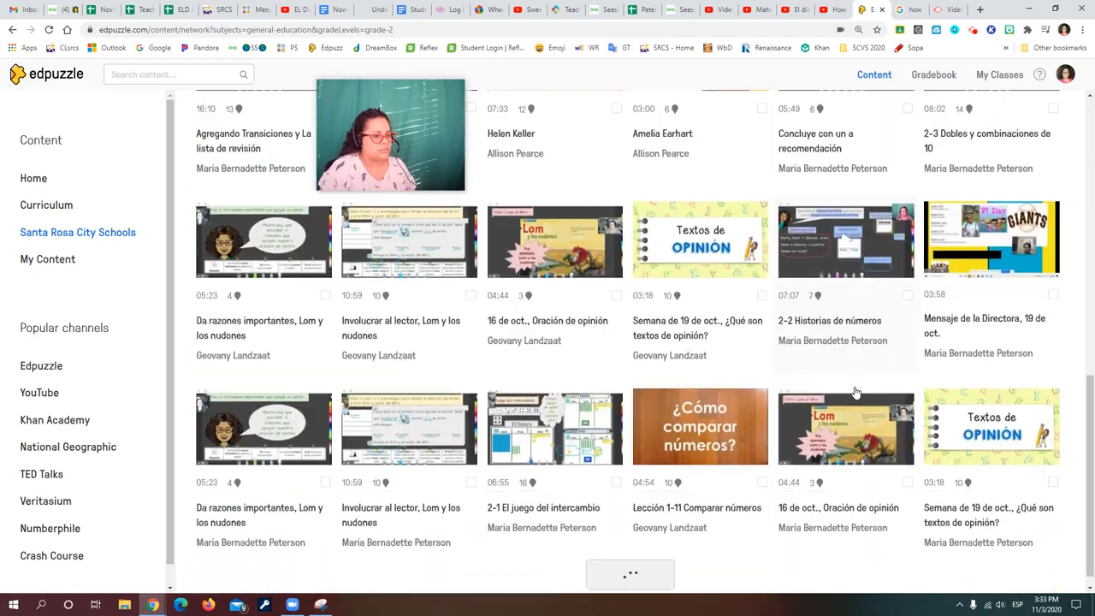
{"action": "scroll", "coordinate": [855, 391], "scroll_direction": "down", "scroll_amount": 7}
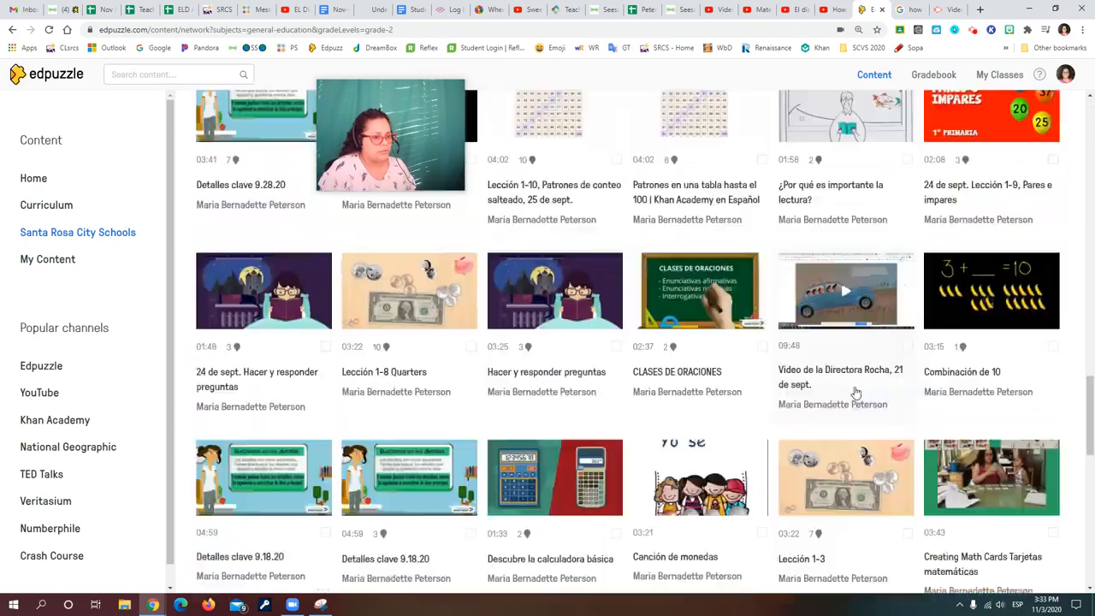
{"action": "scroll", "coordinate": [855, 392], "scroll_direction": "down", "scroll_amount": 7}
{"action": "scroll", "coordinate": [855, 392], "scroll_direction": "up", "scroll_amount": 12}
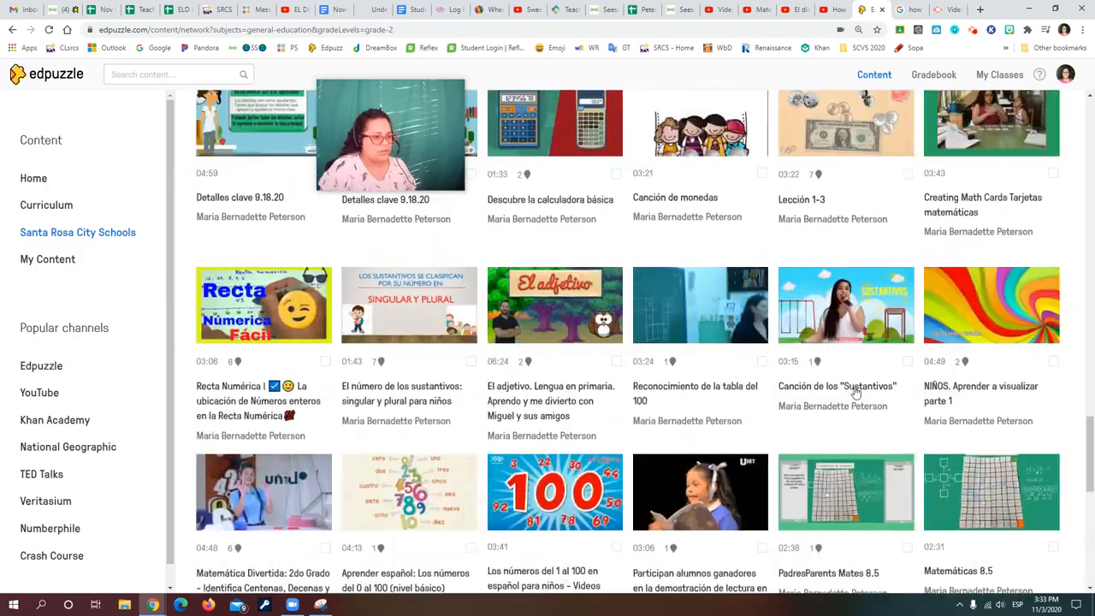
{"action": "scroll", "coordinate": [856, 391], "scroll_direction": "up", "scroll_amount": 15}
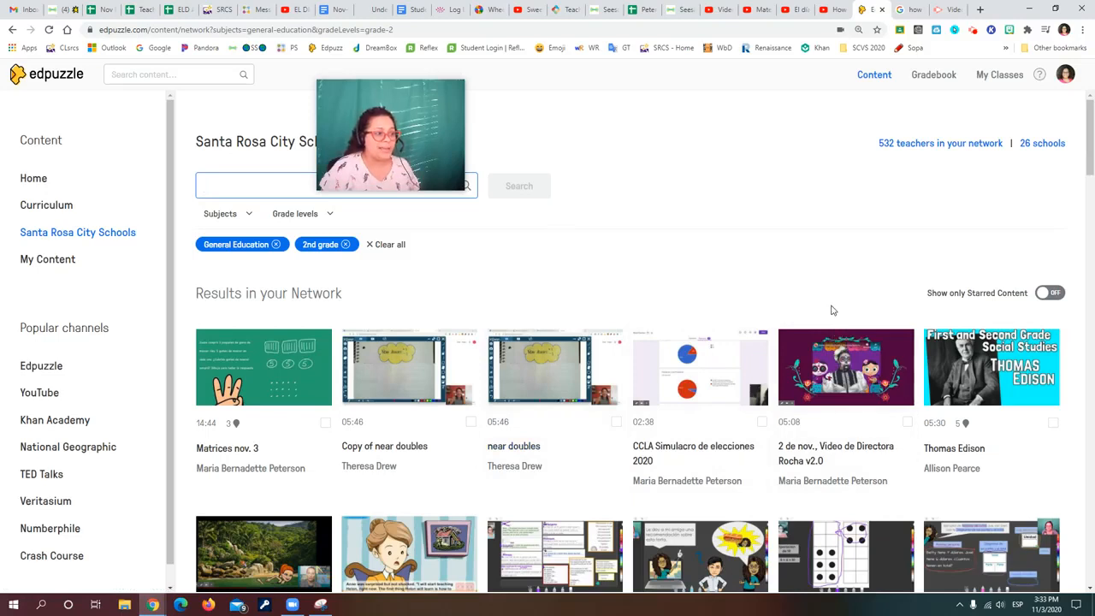
Return to the second-grade class's list of assignments without a due date
{"action": "left_click", "coordinate": [990, 82]}
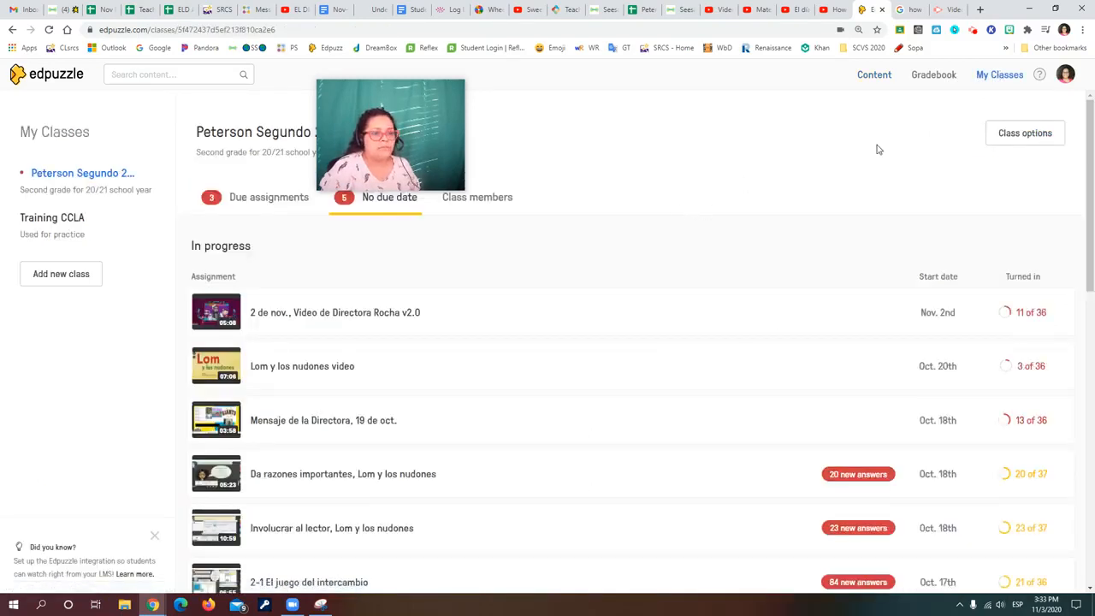
{"action": "left_click", "coordinate": [973, 32]}
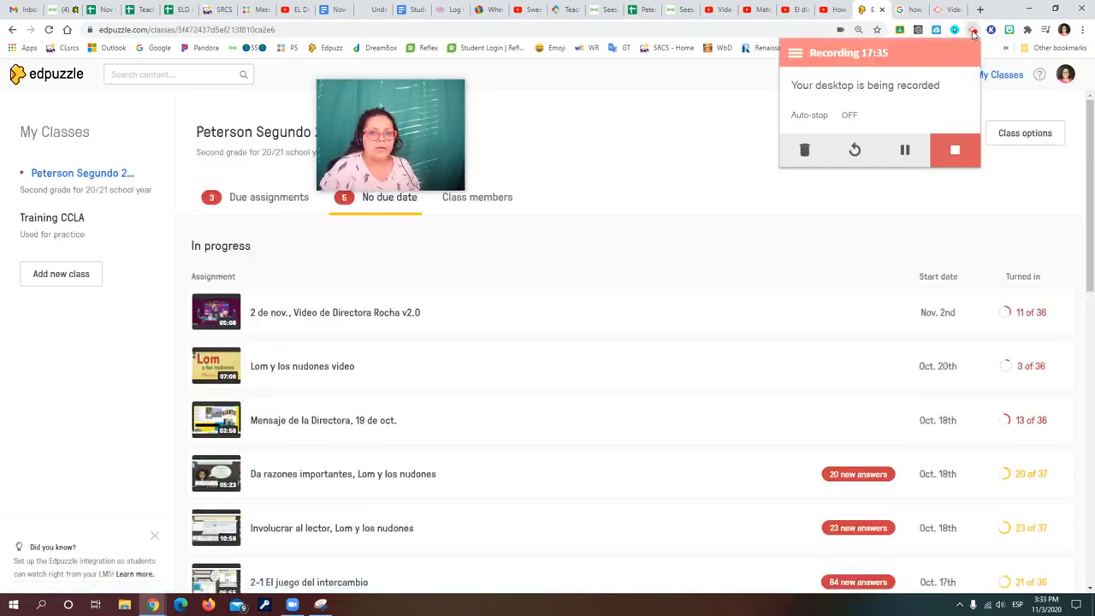